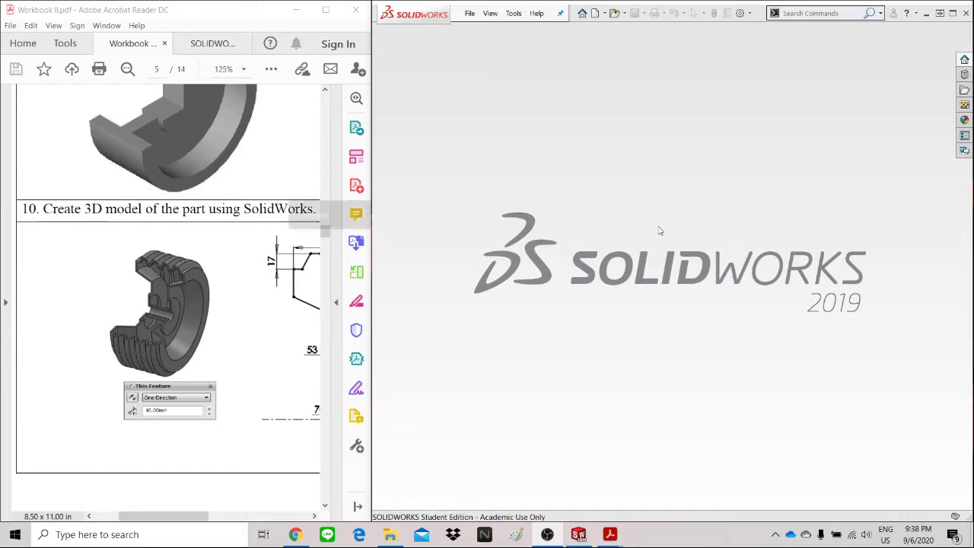
Create a new part document and start a sketch on the Front Plane.
click(595, 14)
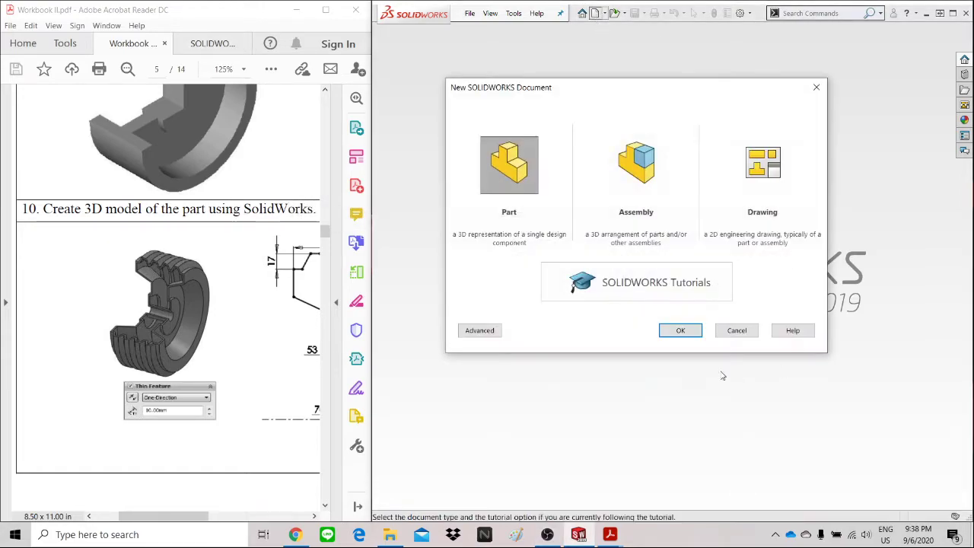
click(684, 333)
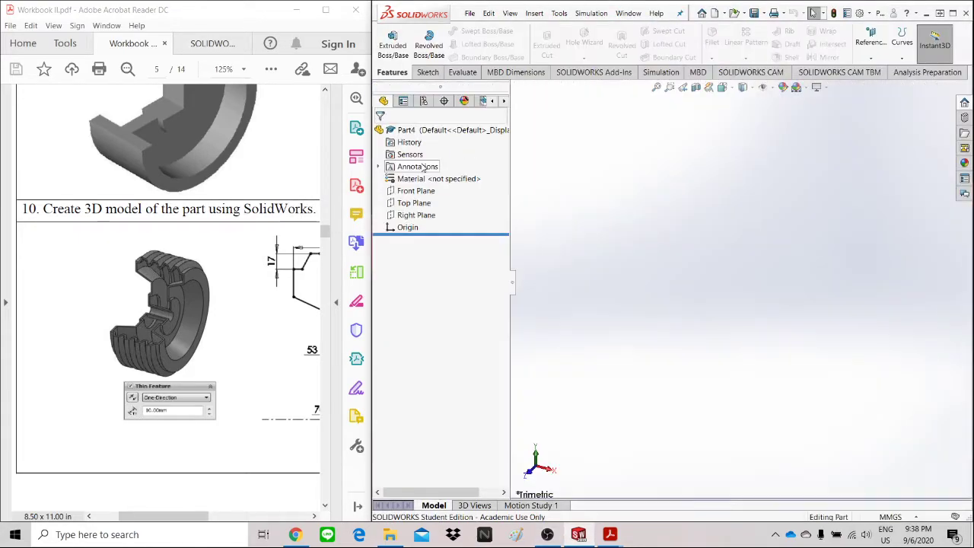
click(417, 191)
click(427, 72)
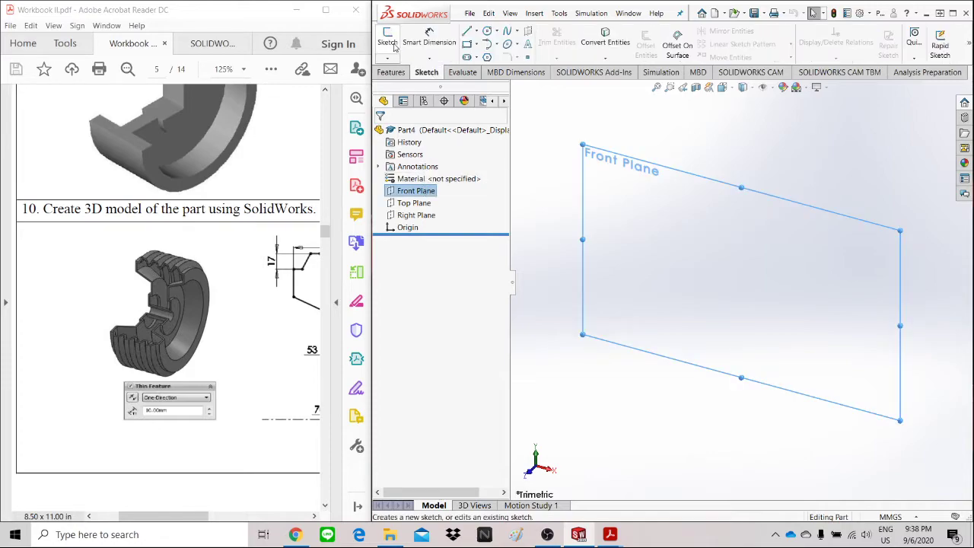
click(387, 38)
Sketch a corner rectangle about 40 mm wide with its lower-left corner on the origin.
click(466, 43)
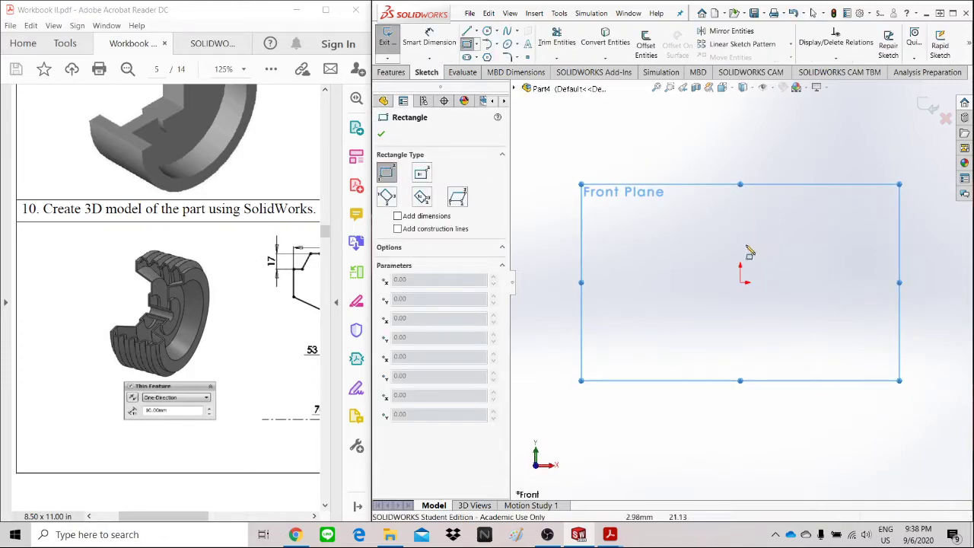
click(740, 282)
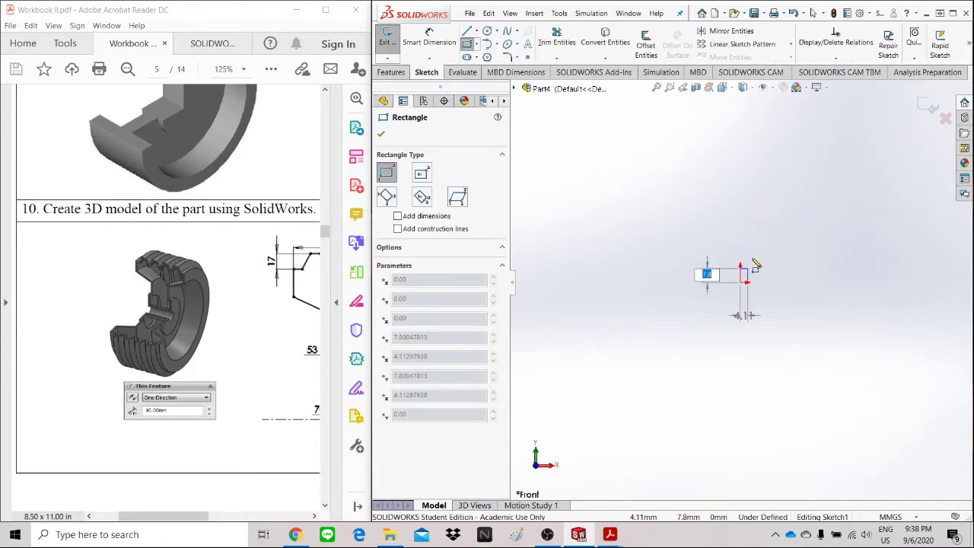
click(810, 227)
right_click(822, 214)
click(830, 220)
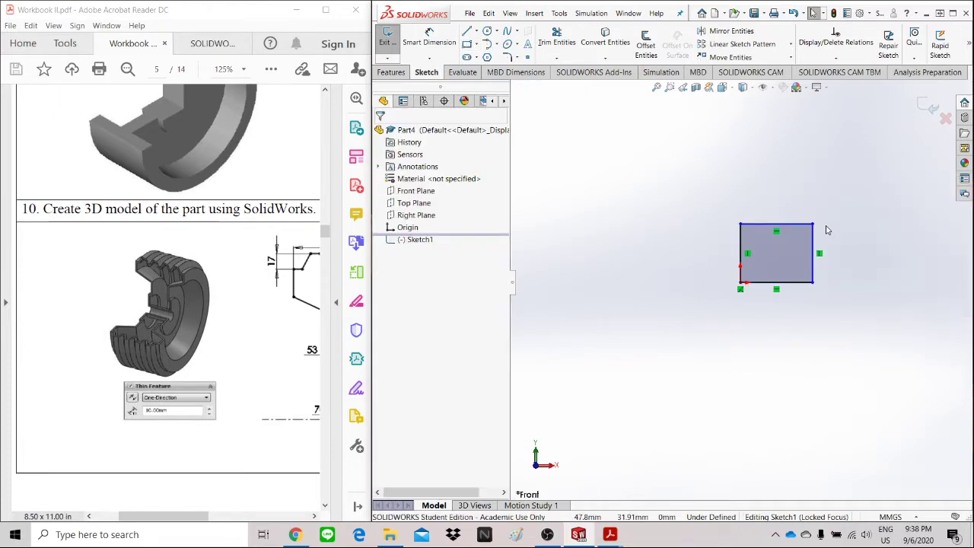
scroll(826, 230, up, 1)
middle_drag(796, 252, 792, 271)
scroll(779, 290, down, 9)
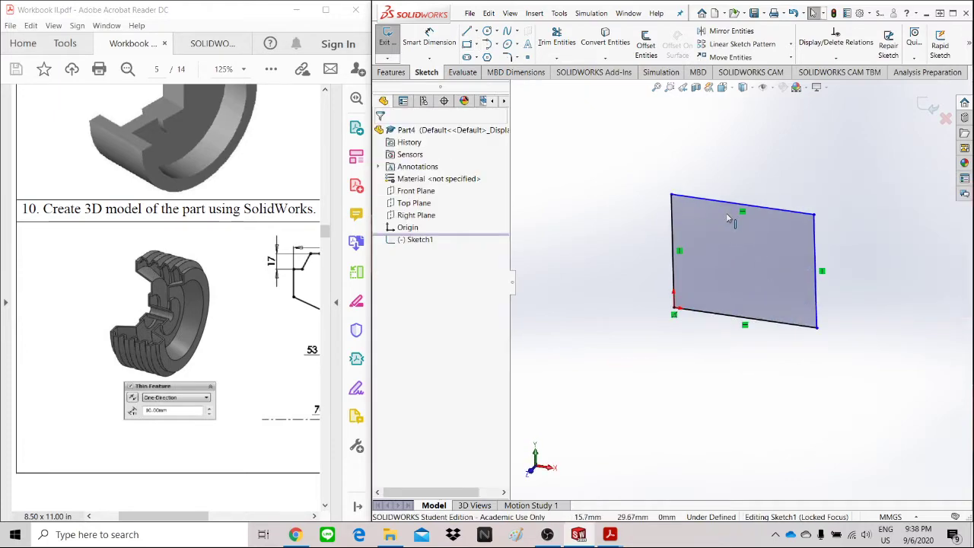
scroll(897, 285, up, 2)
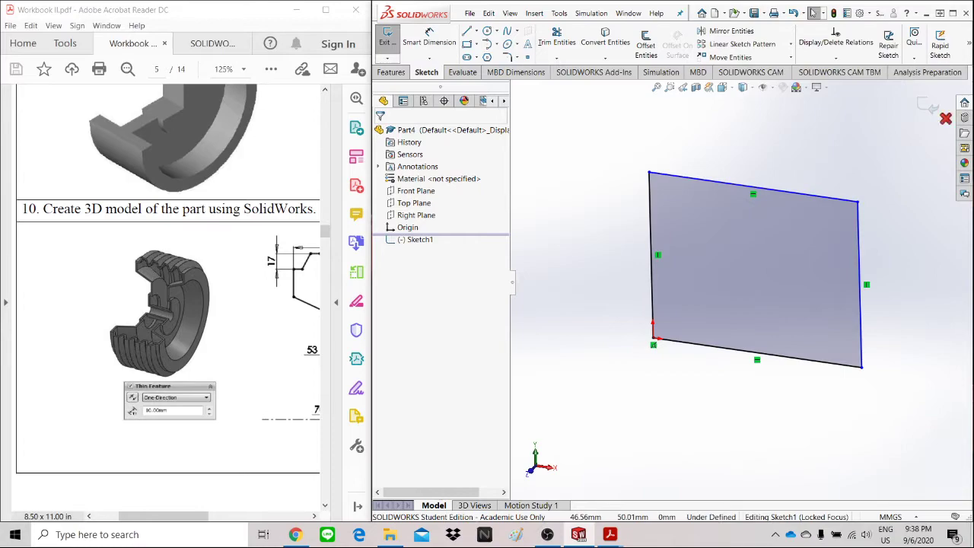
Try a blind boss extrusion of the rectangle to a depth of 37 mm and cancel it.
click(395, 73)
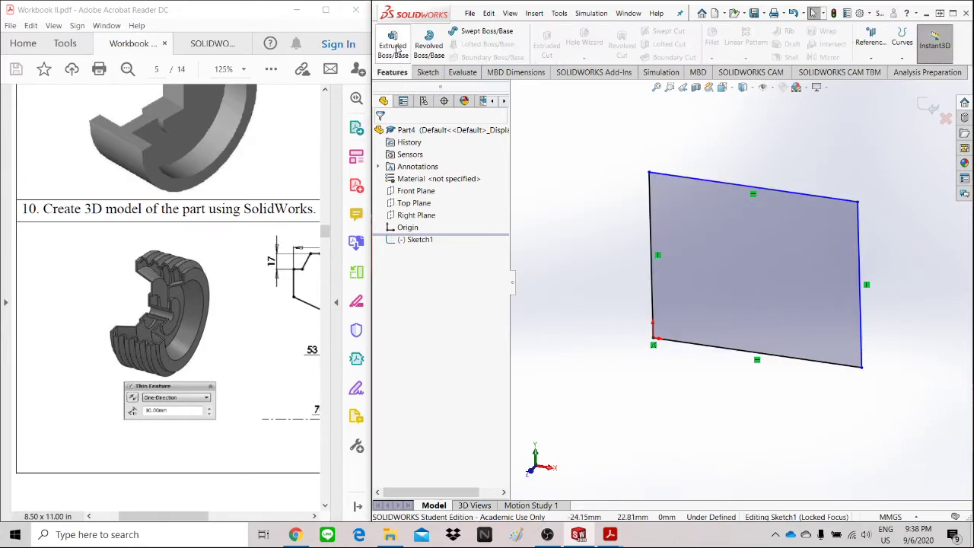
click(393, 45)
middle_drag(759, 285, 743, 318)
drag(723, 298, 686, 335)
middle_drag(815, 245, 743, 329)
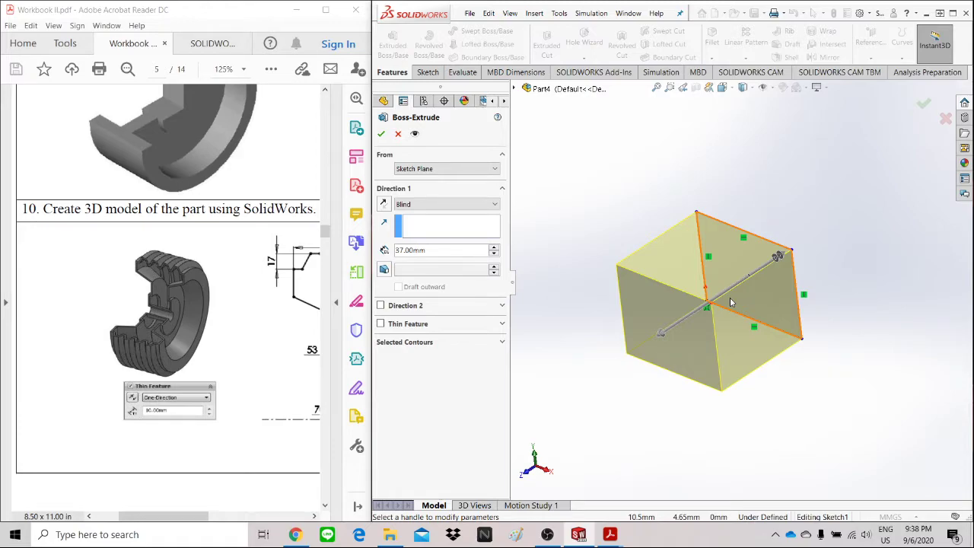
scroll(807, 270, down, 3)
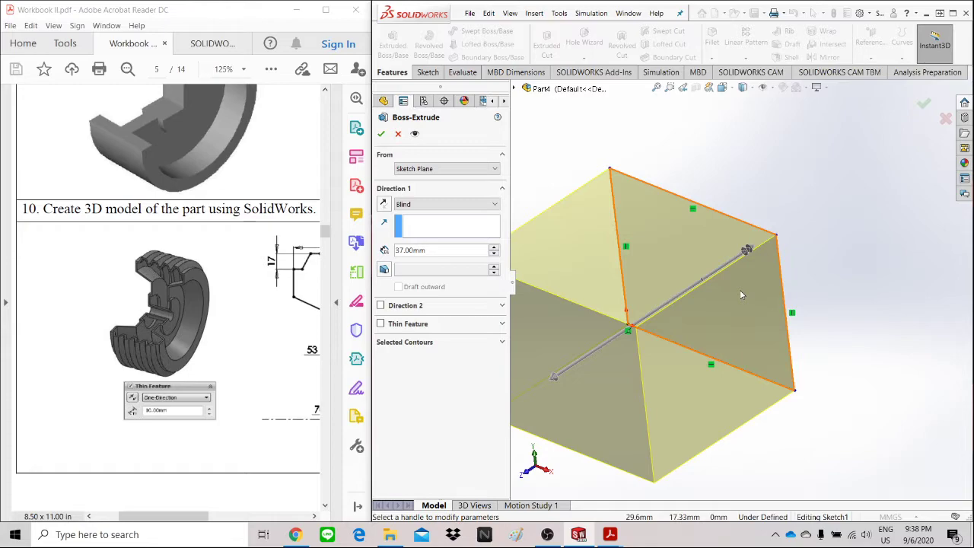
middle_drag(743, 295, 797, 292)
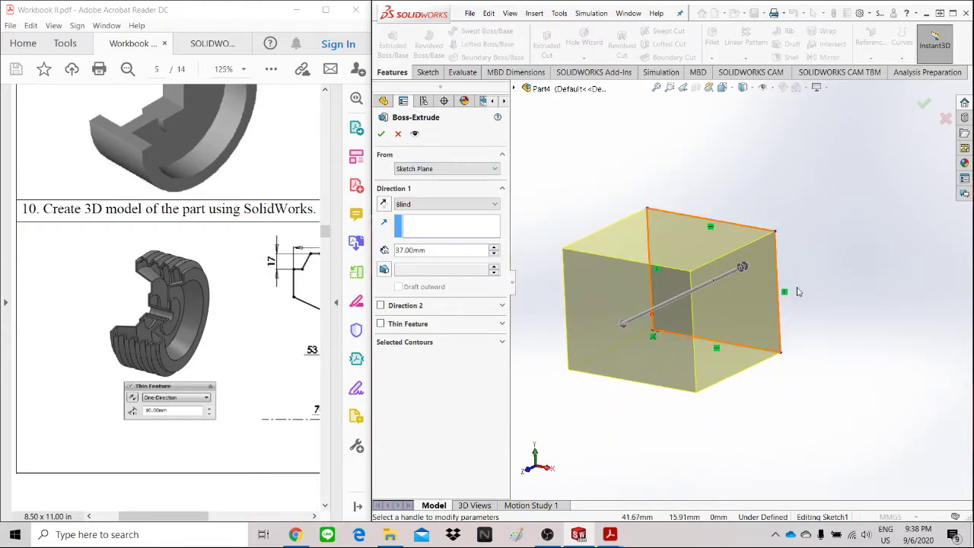
click(945, 119)
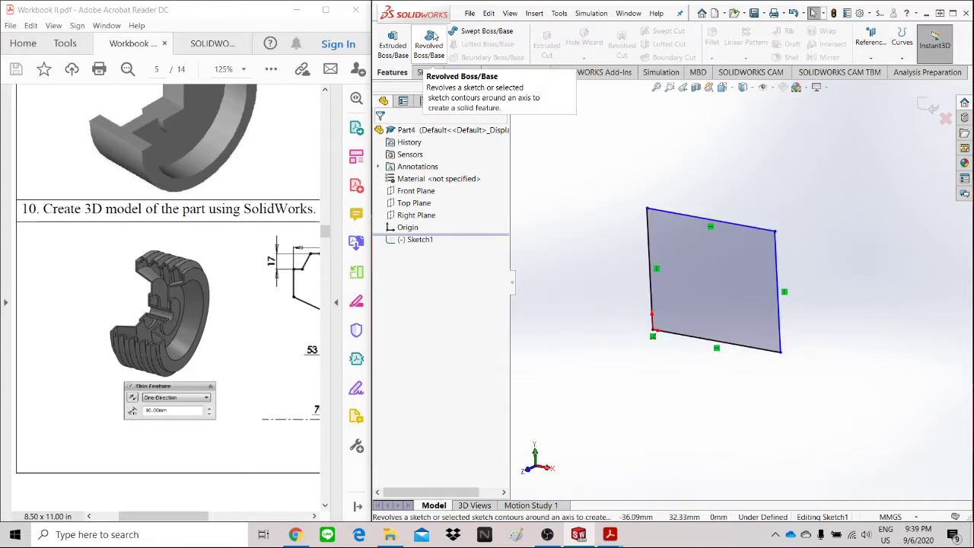
Preview a 360-degree Revolved Boss of the rectangle using its bottom edge as the axis of revolution.
click(435, 36)
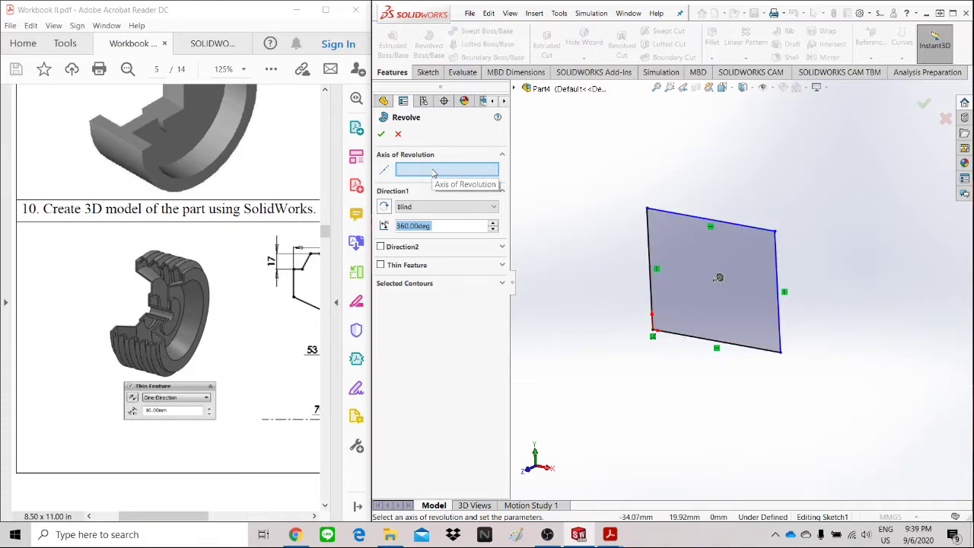
click(761, 354)
mouse_move(766, 355)
middle_down()
mouse_move(808, 360)
mouse_move(765, 338)
mouse_move(760, 380)
mouse_move(768, 374)
middle_up()
scroll(770, 360, up, 1)
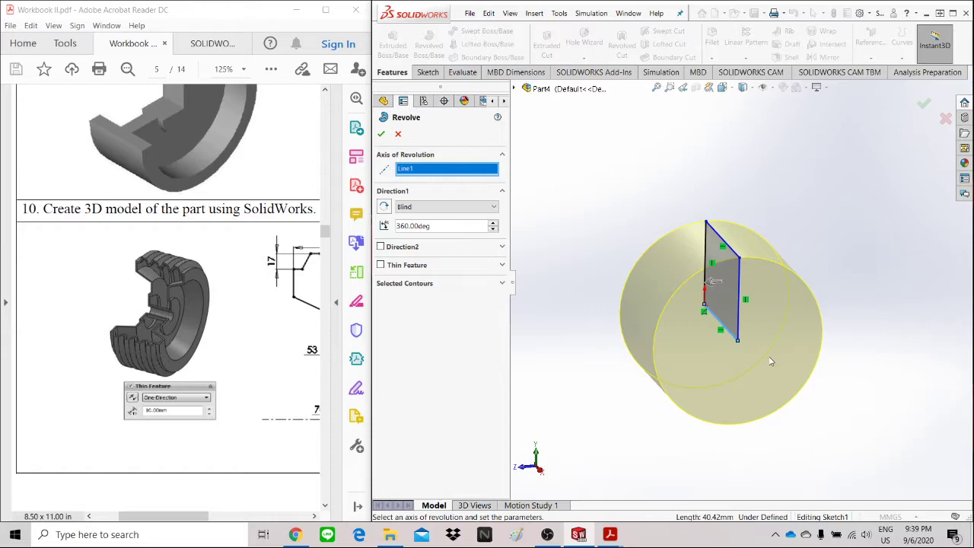
scroll(742, 319, down, 2)
middle_drag(735, 320, 760, 312)
scroll(762, 307, down, 1)
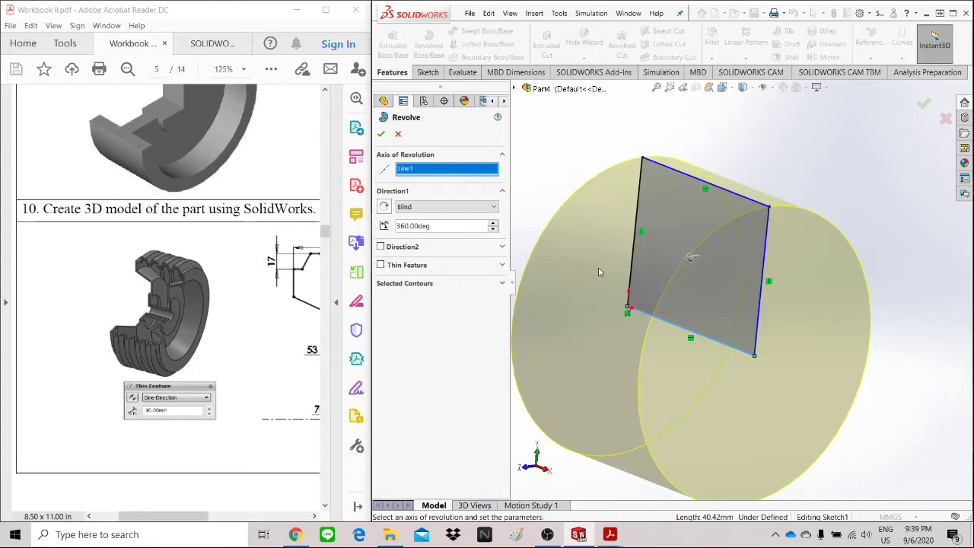
middle_drag(712, 279, 695, 284)
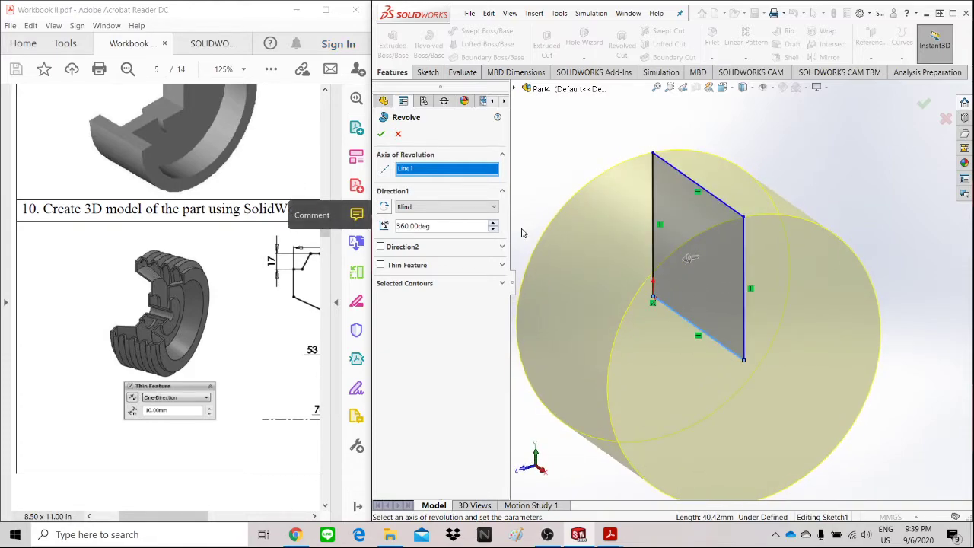
Reduce the blind revolve angle in Direction 1 to 275 degrees.
click(497, 224)
click(493, 229)
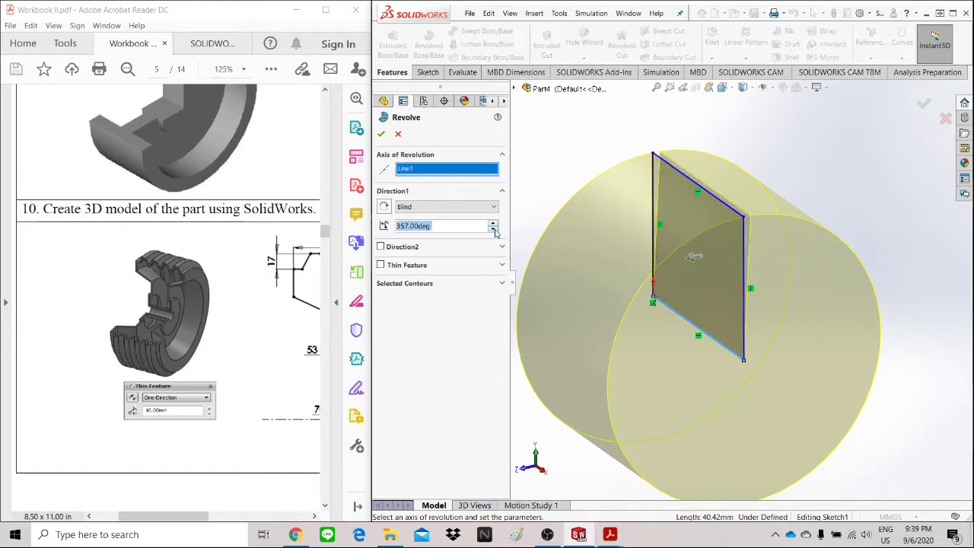
click(493, 229)
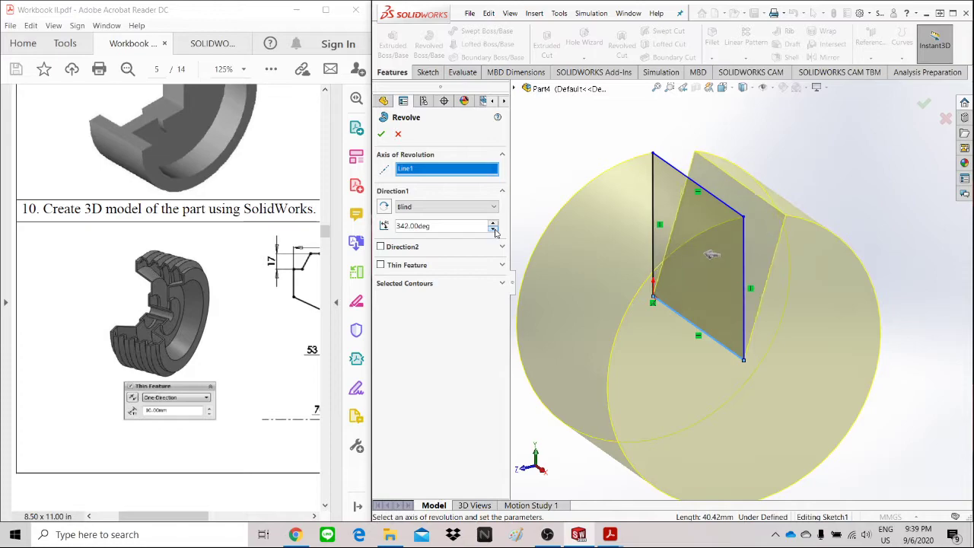
click(493, 229)
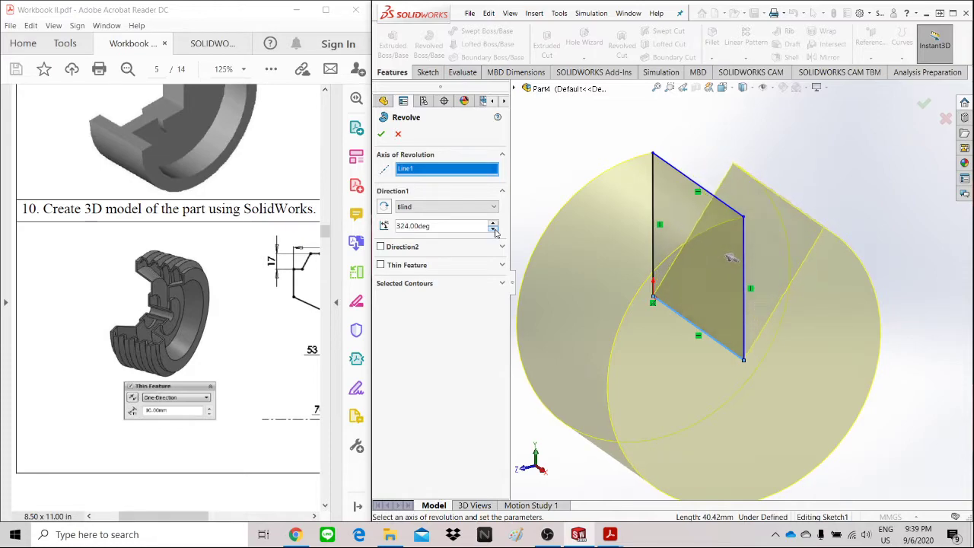
click(493, 229)
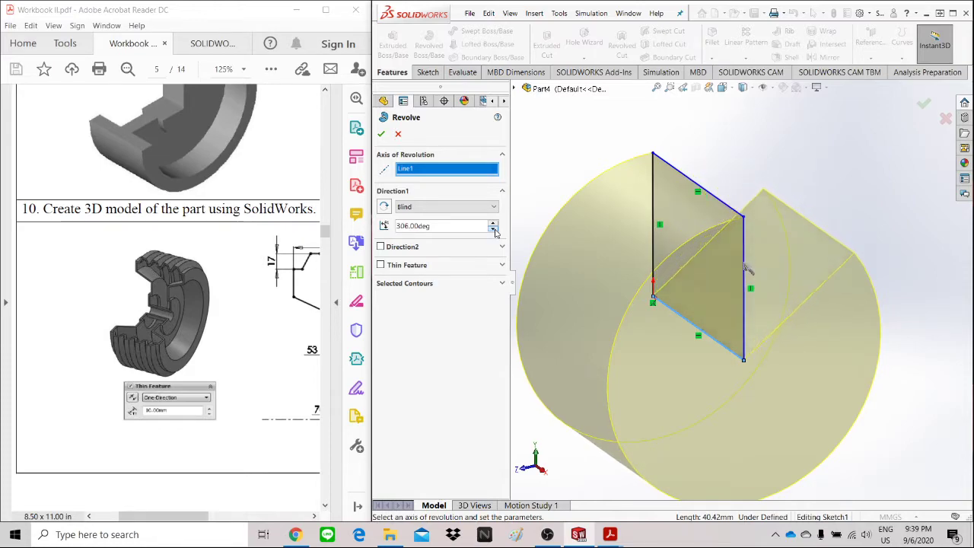
click(494, 229)
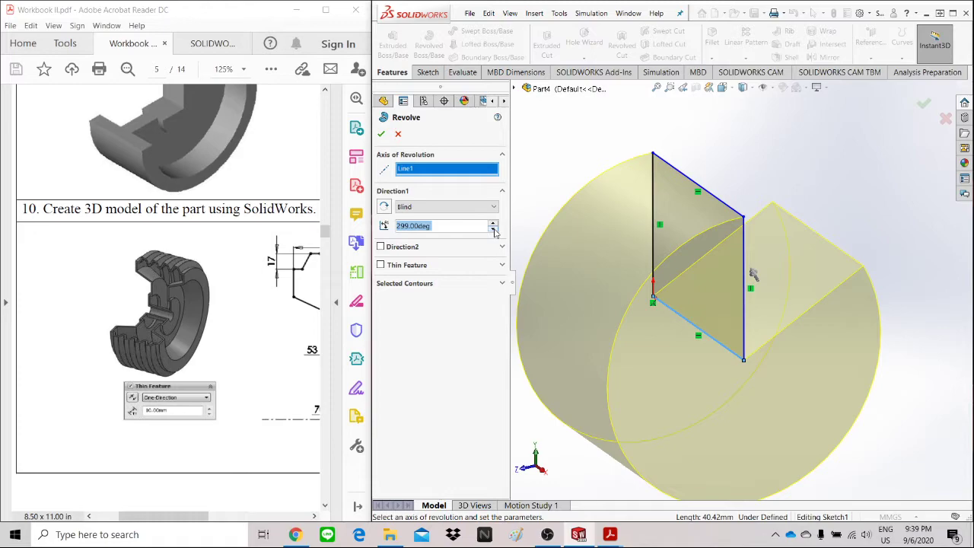
click(493, 229)
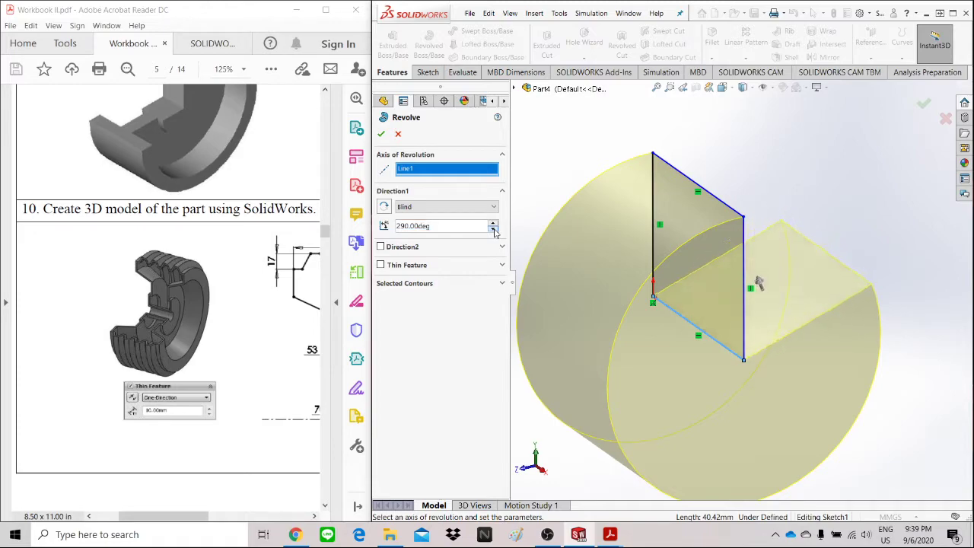
click(494, 229)
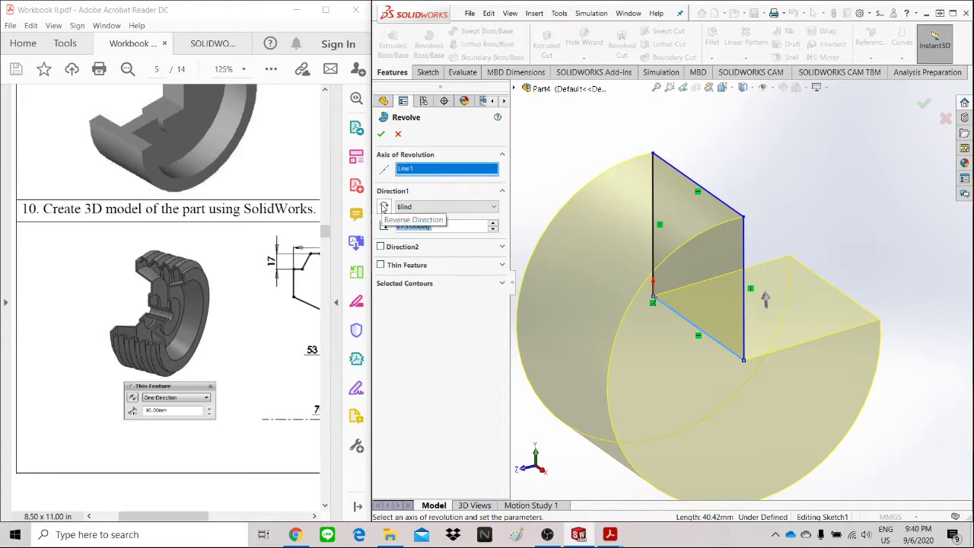
Reverse the direction of the revolve preview and cancel the revolve.
click(385, 207)
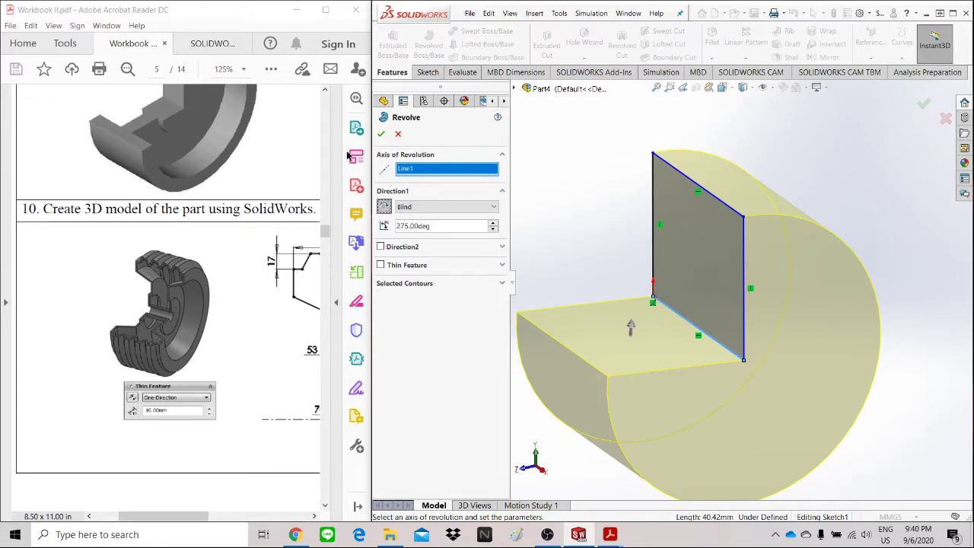
scroll(807, 350, up, 2)
mouse_move(805, 351)
middle_down()
mouse_move(800, 330)
mouse_move(802, 350)
middle_up()
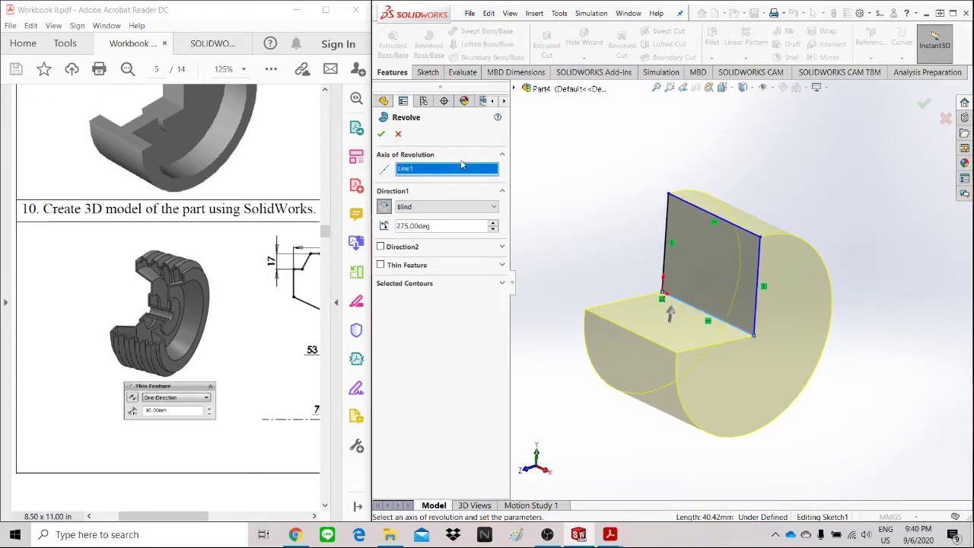
click(398, 134)
Switch to the front view and delete all four lines of the sketched rectangle.
mouse_move(747, 188)
middle_down()
mouse_move(772, 220)
mouse_move(712, 259)
middle_up()
scroll(712, 259, down, 2)
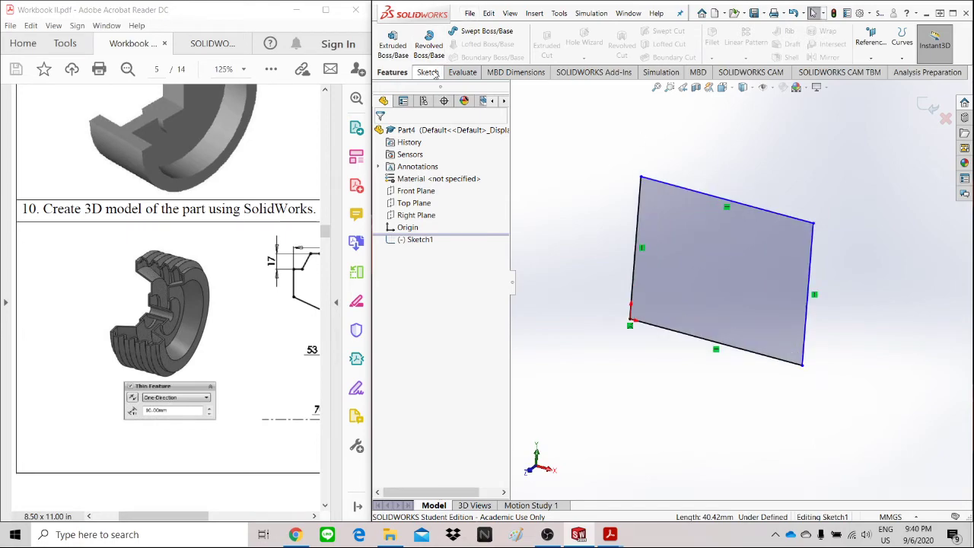
click(421, 244)
click(888, 151)
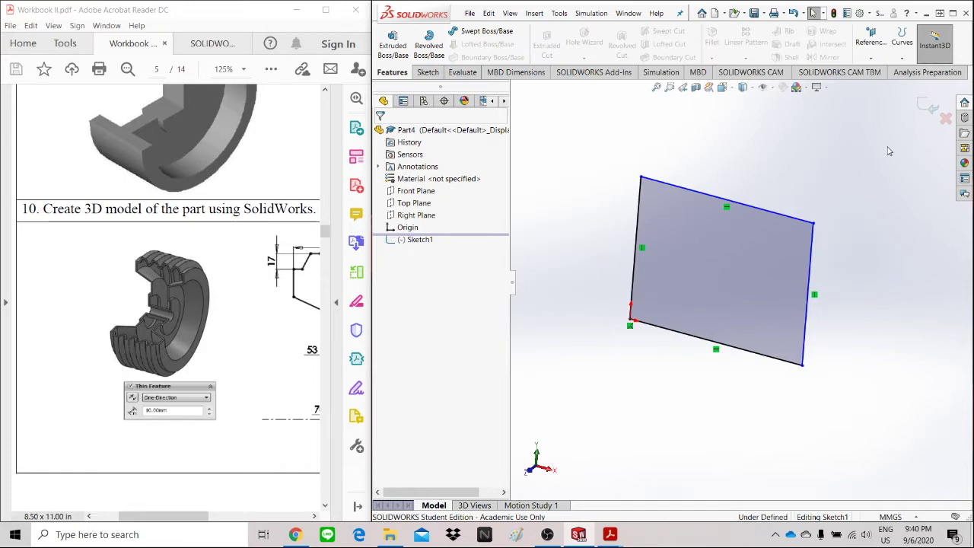
key(ctrl+1)
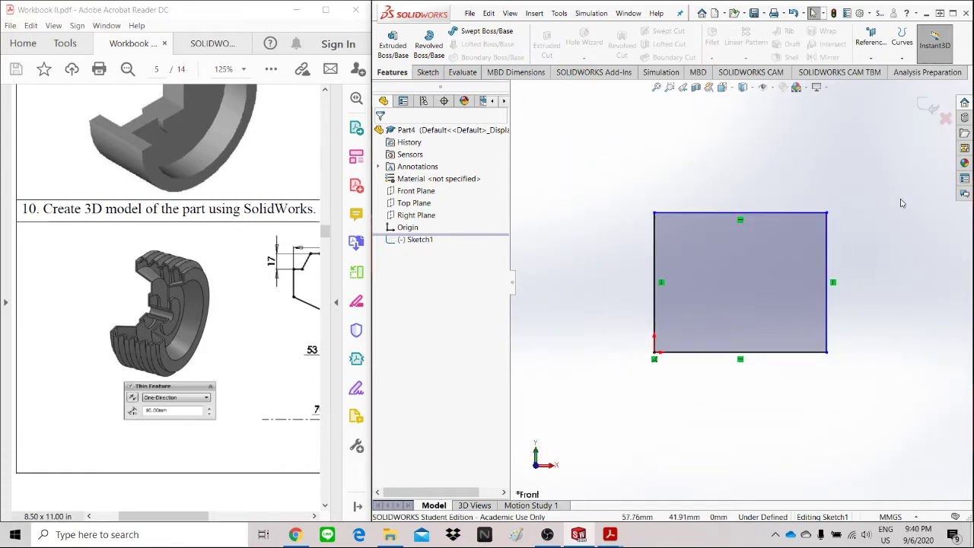
drag(874, 373, 652, 175)
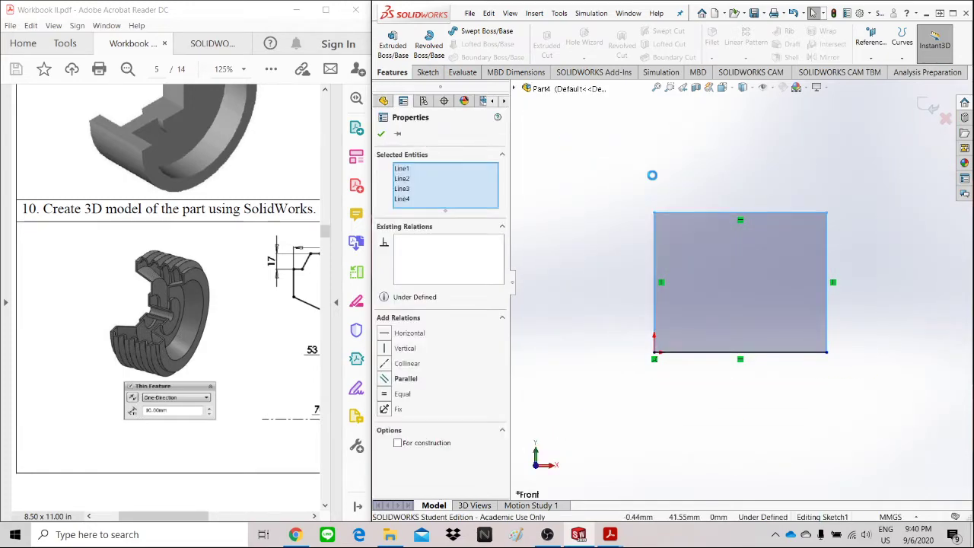
key(Delete)
Sketch a circle centred about 5 mm to the right of and 19 mm above the origin.
click(429, 72)
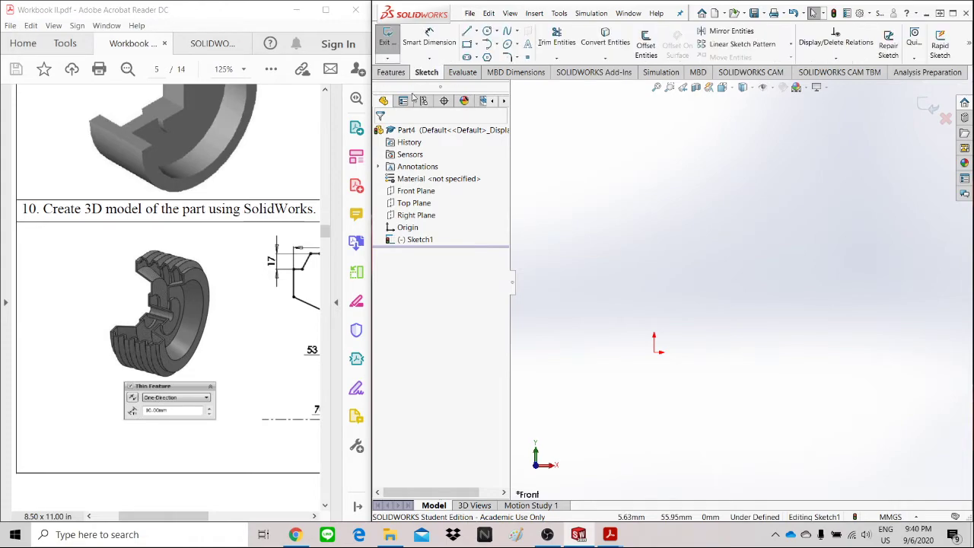
click(488, 32)
click(675, 271)
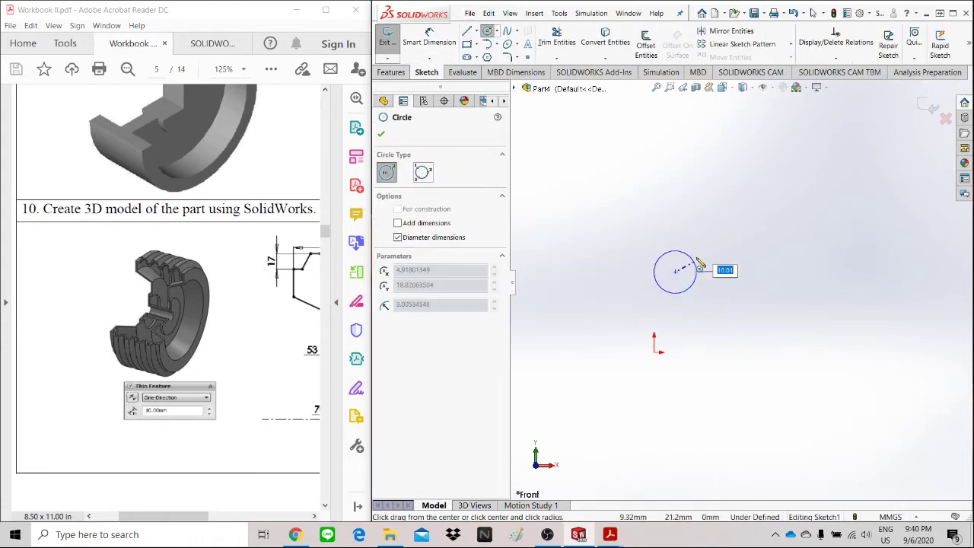
click(701, 236)
right_click(746, 222)
click(826, 224)
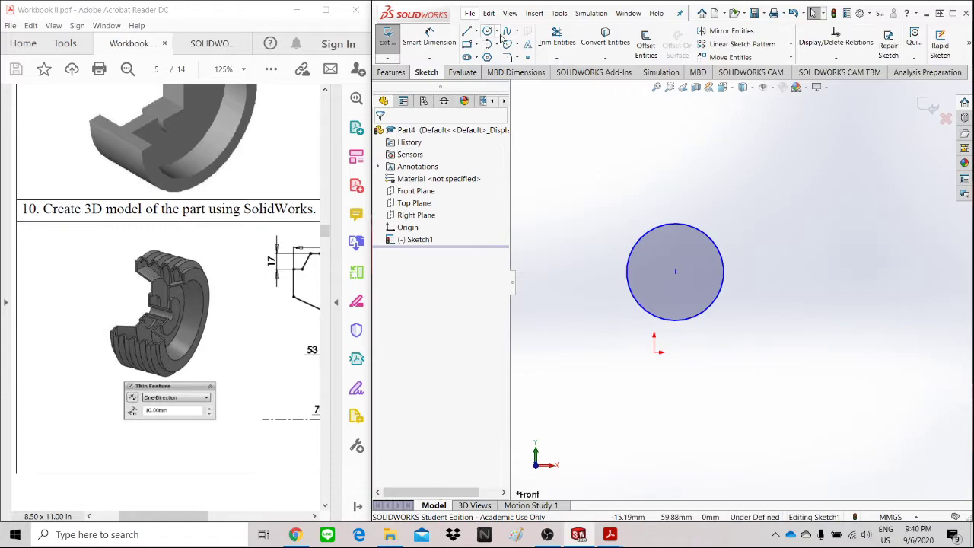
Sketch a horizontal centerline about 40 mm long from the origin, below the circle.
click(477, 32)
click(493, 57)
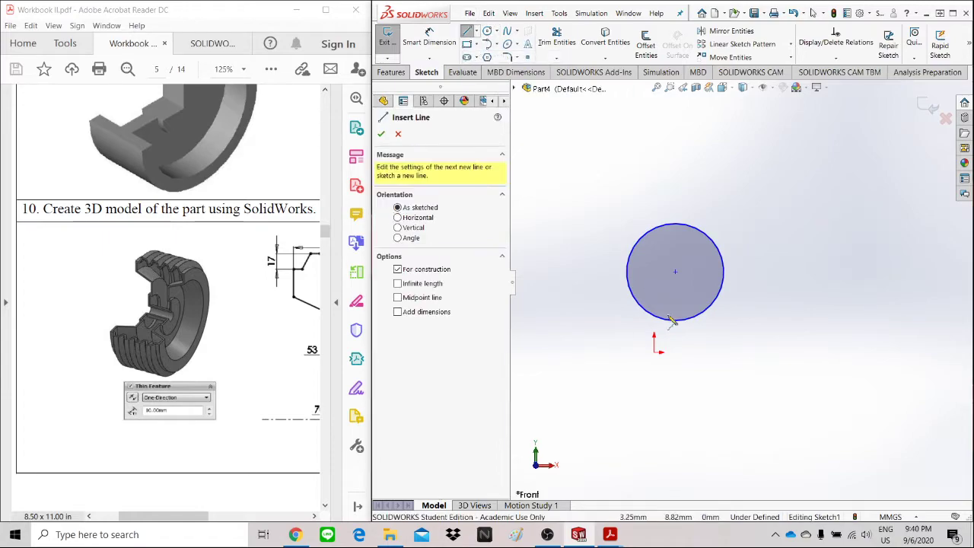
click(656, 353)
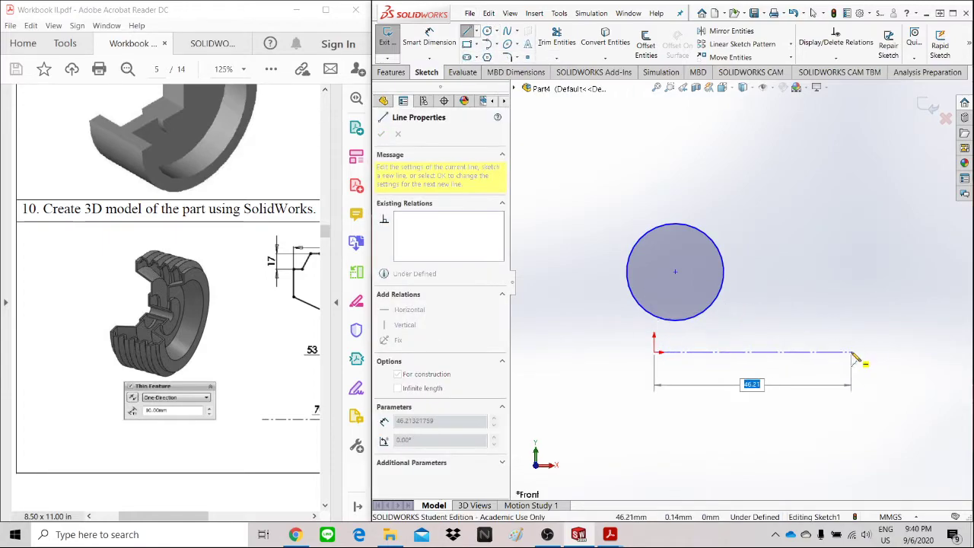
click(826, 351)
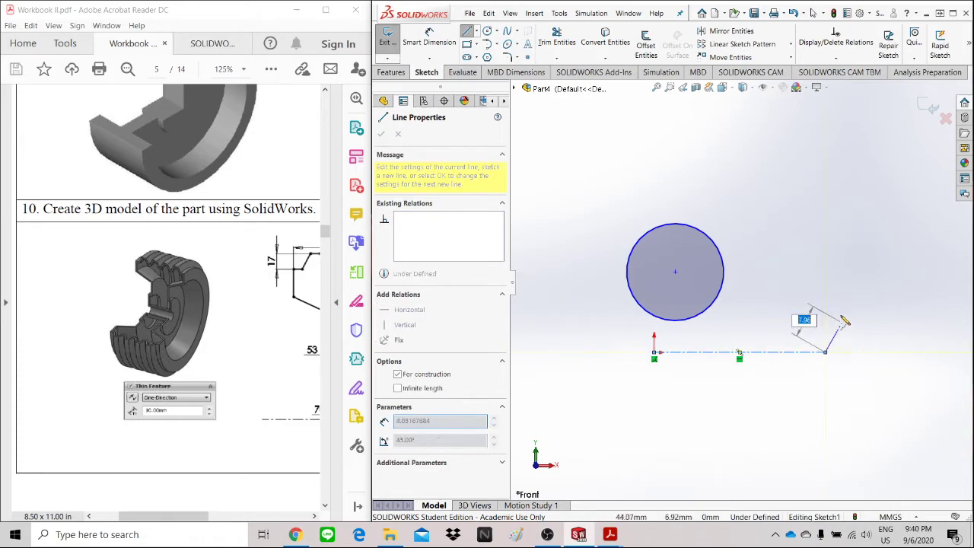
right_click(788, 318)
click(820, 319)
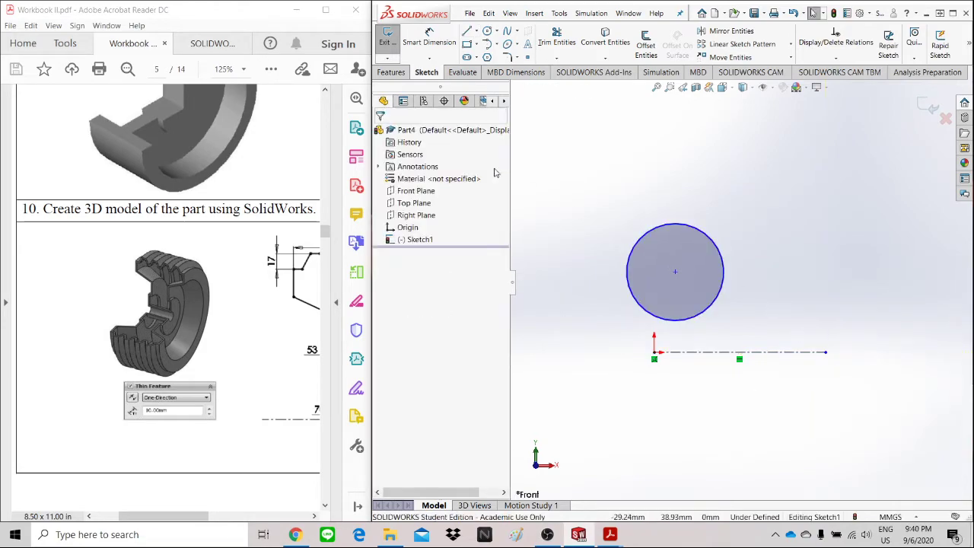
Preview a 360-degree revolve of the circle about the centerline and cancel the feature.
click(390, 71)
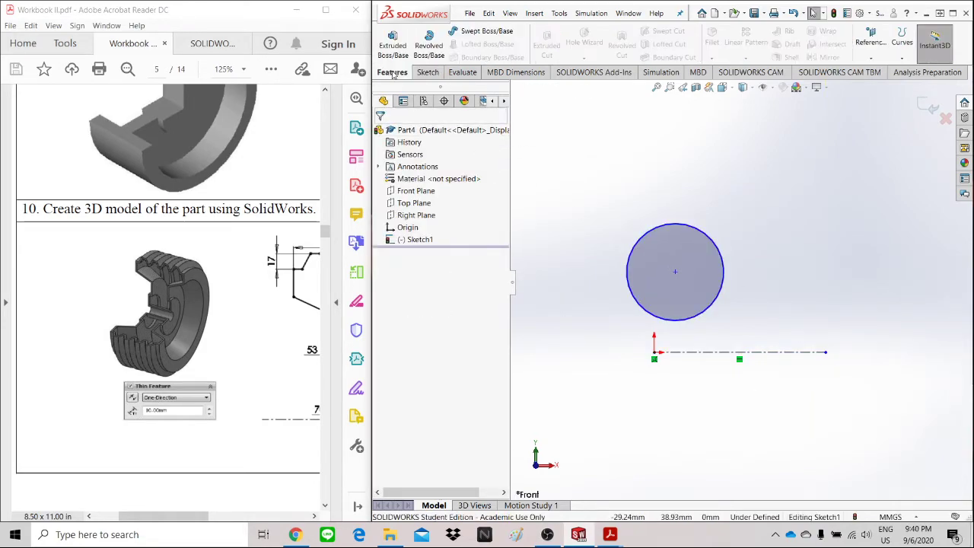
click(432, 49)
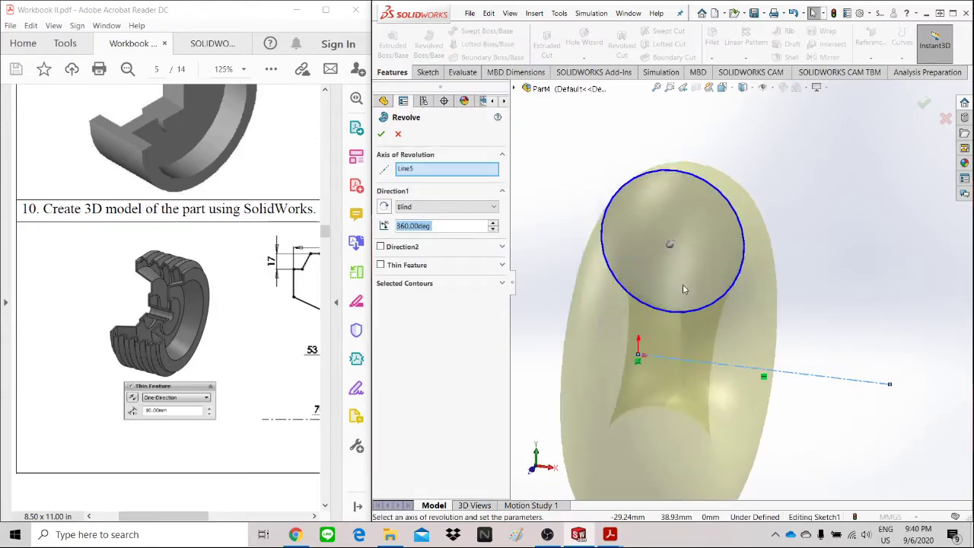
middle_drag(751, 343, 725, 344)
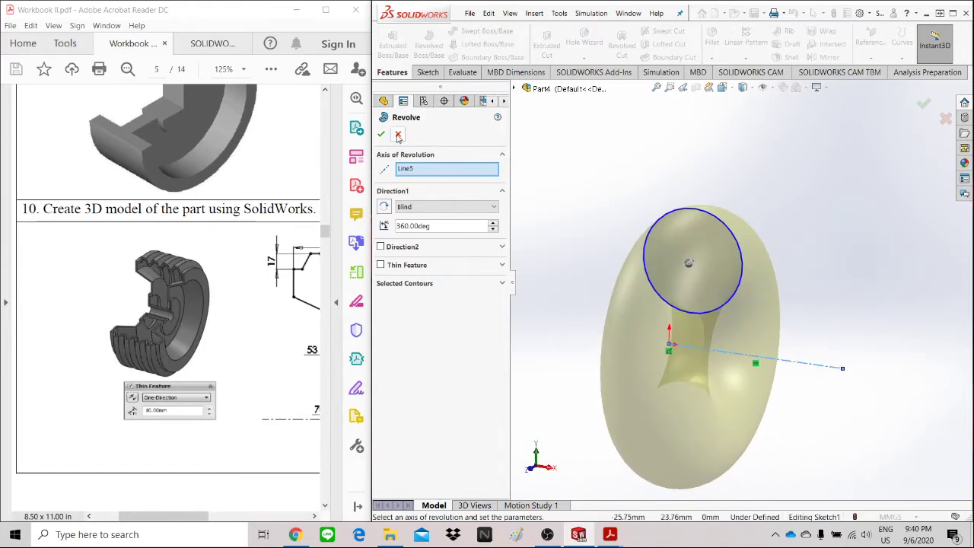
click(399, 135)
Delete the horizontal centerline below the circle.
scroll(768, 277, down, 2)
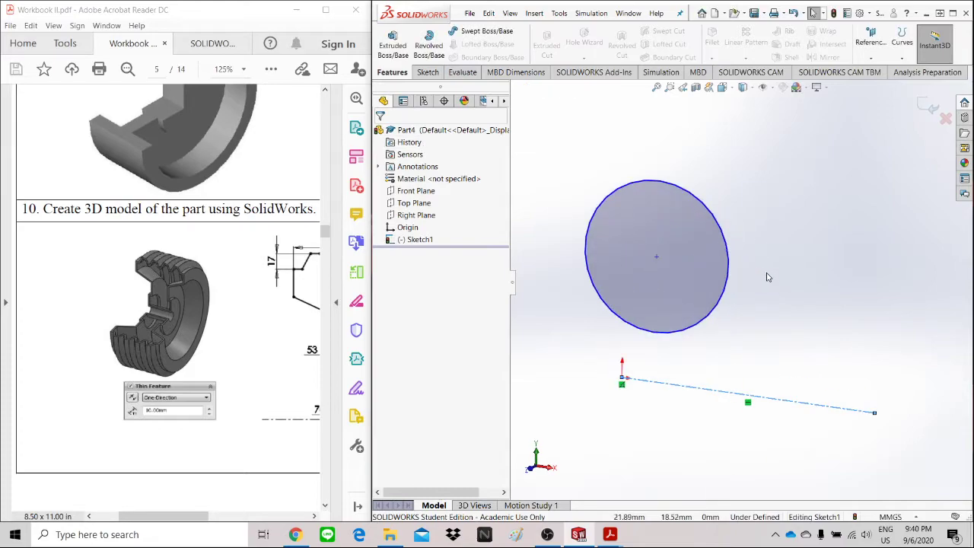
click(701, 399)
key(Delete)
scroll(737, 279, up, 2)
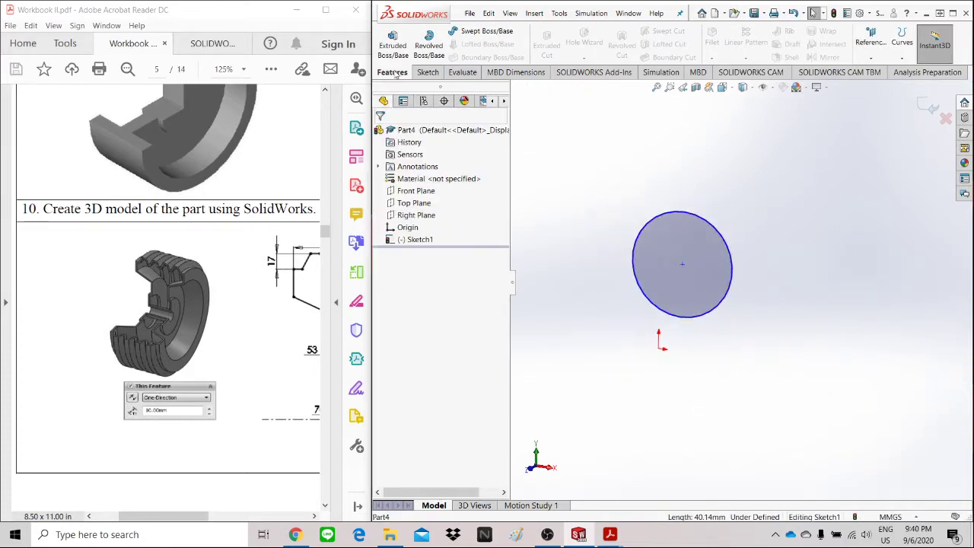
click(427, 71)
click(477, 31)
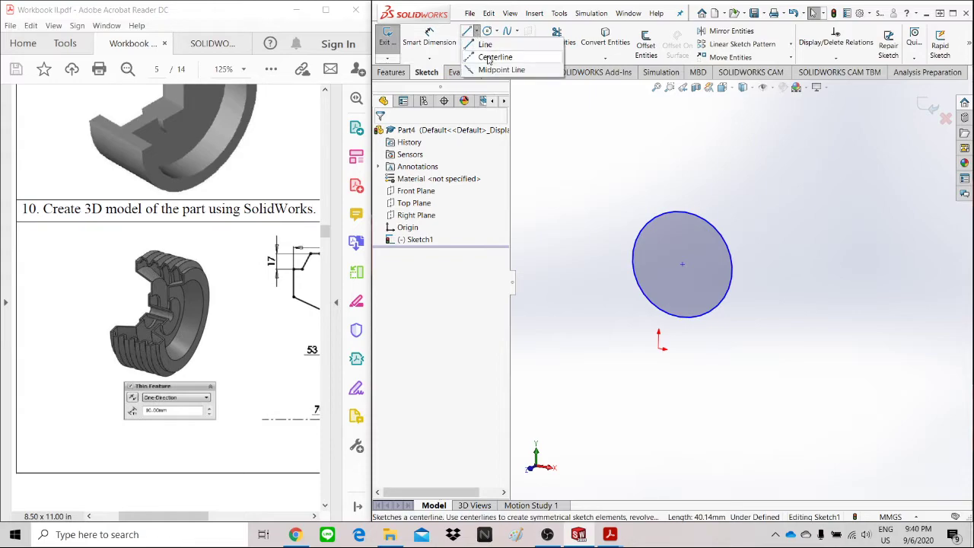
click(488, 59)
scroll(676, 221, down, 1)
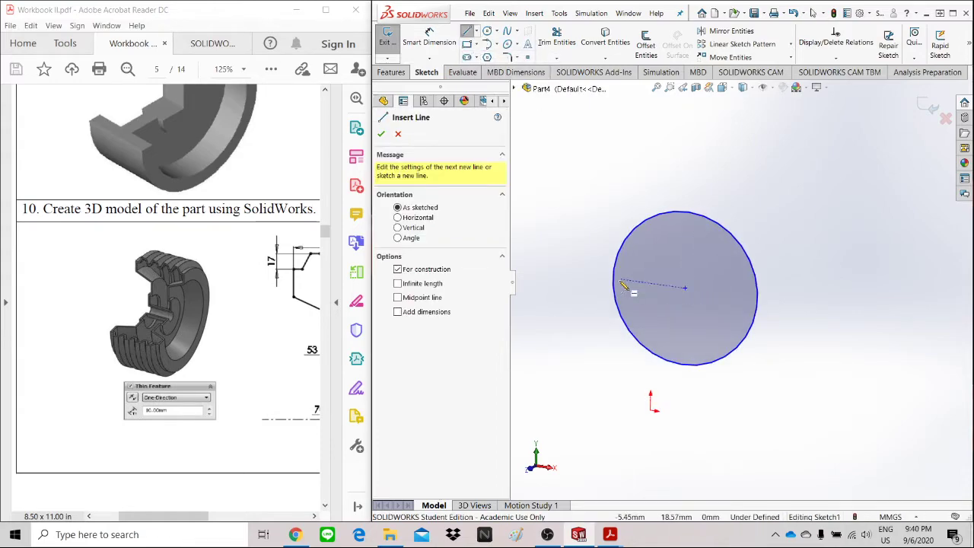
key(ctrl+8)
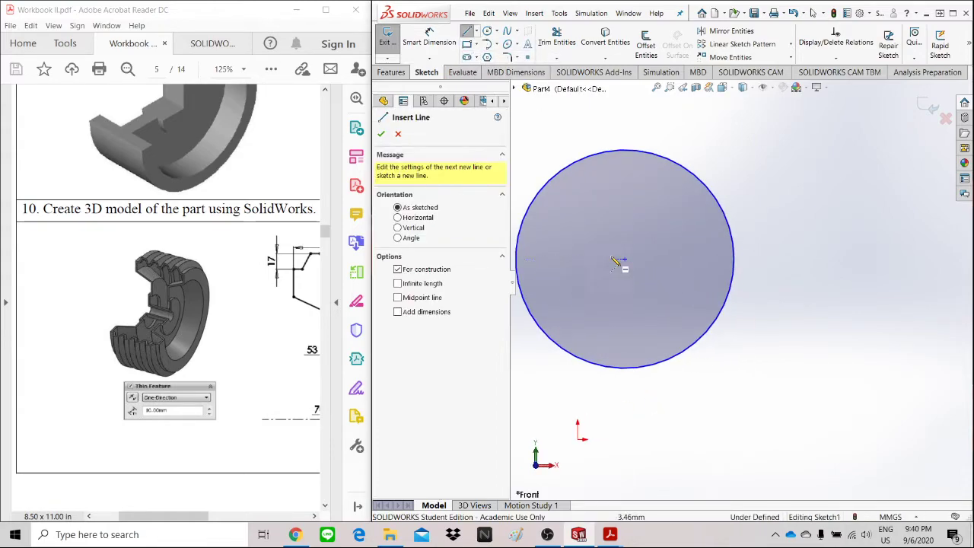
scroll(568, 254, up, 1)
scroll(563, 267, down, 1)
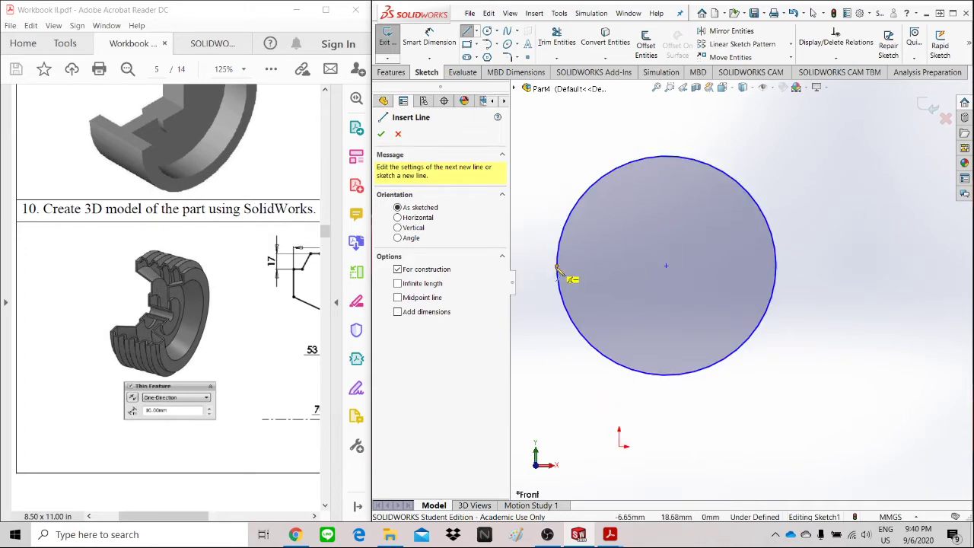
click(558, 267)
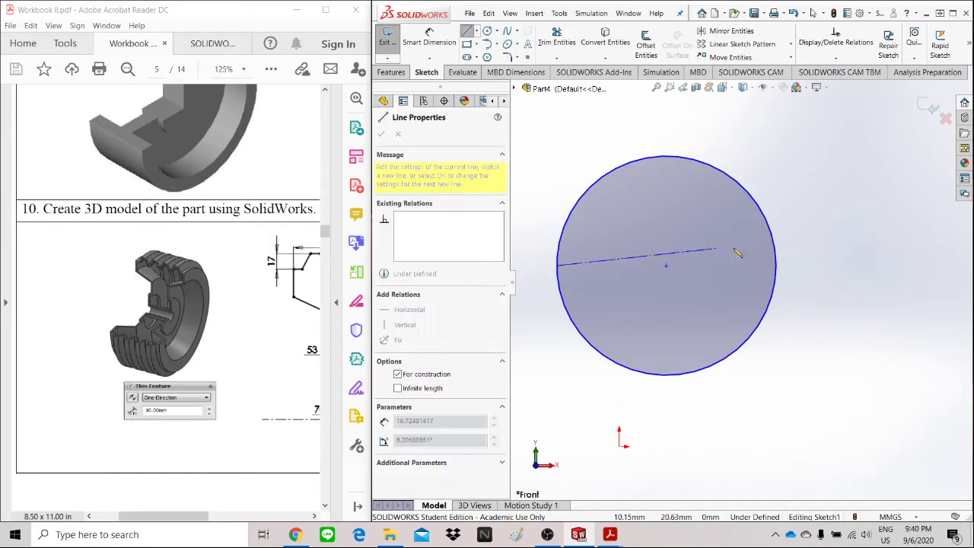
right_click(808, 245)
click(828, 249)
Sketch a solid horizontal line about 23 mm long across the circle's full diameter, through its center.
key(l)
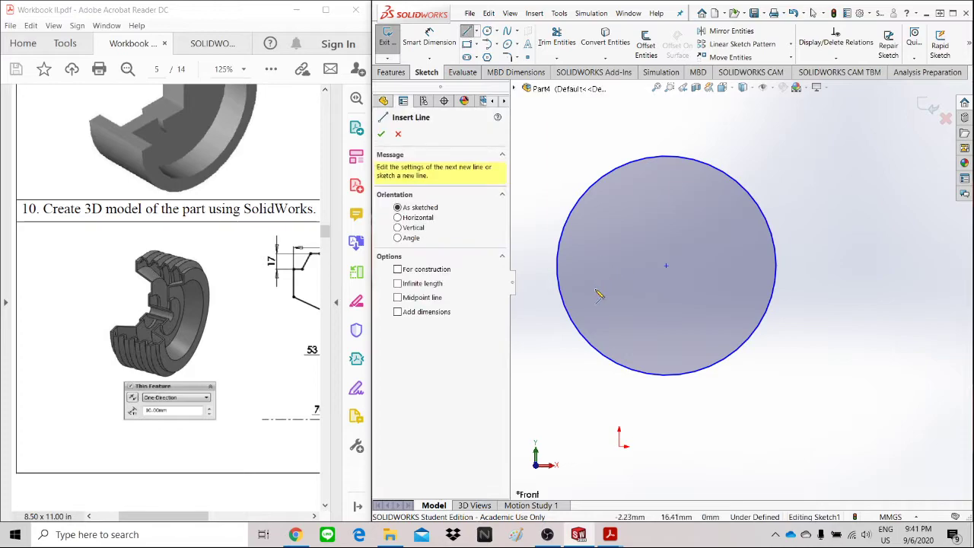
click(558, 266)
click(776, 267)
right_click(813, 240)
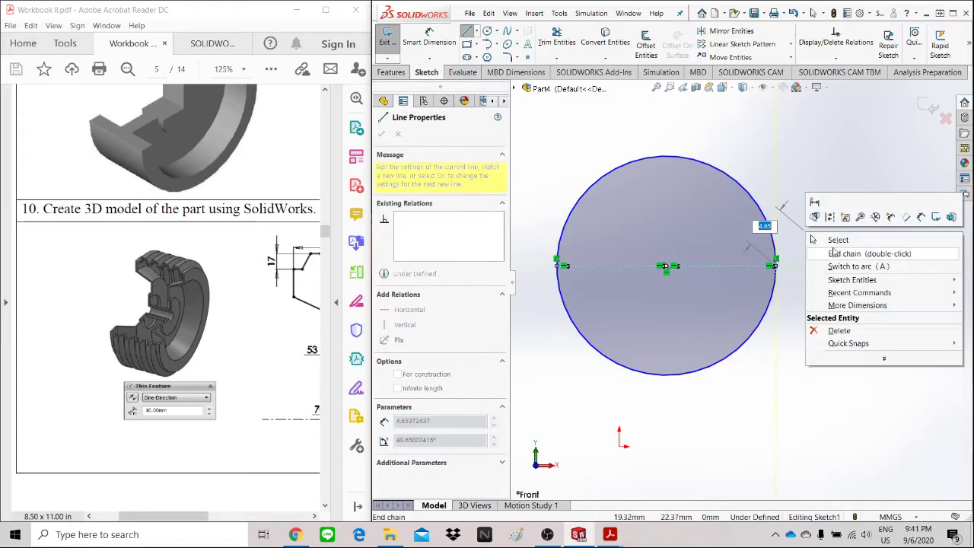
click(816, 240)
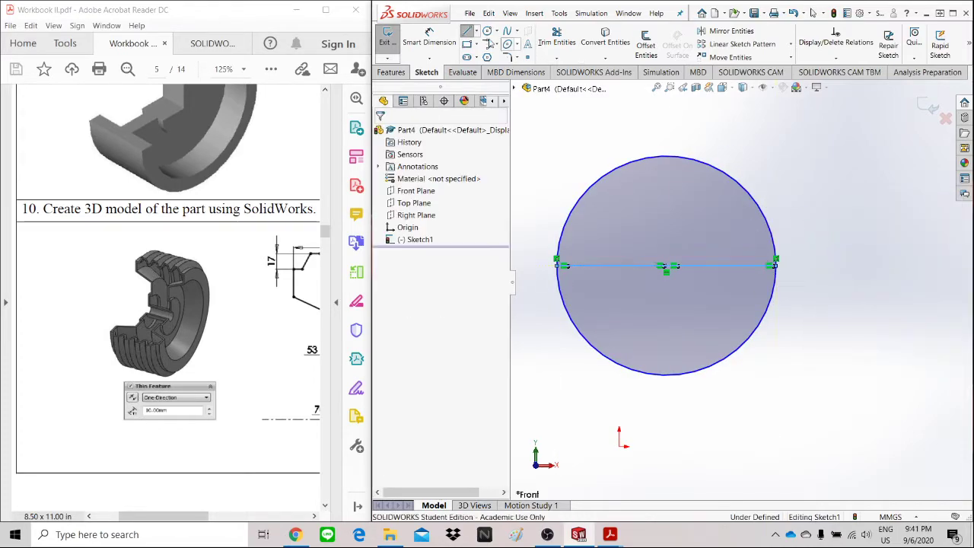
Trim away the lower half of the circle with the Trim to closest option, leaving a closed semicircle.
click(566, 32)
click(761, 323)
scroll(739, 282, up, 2)
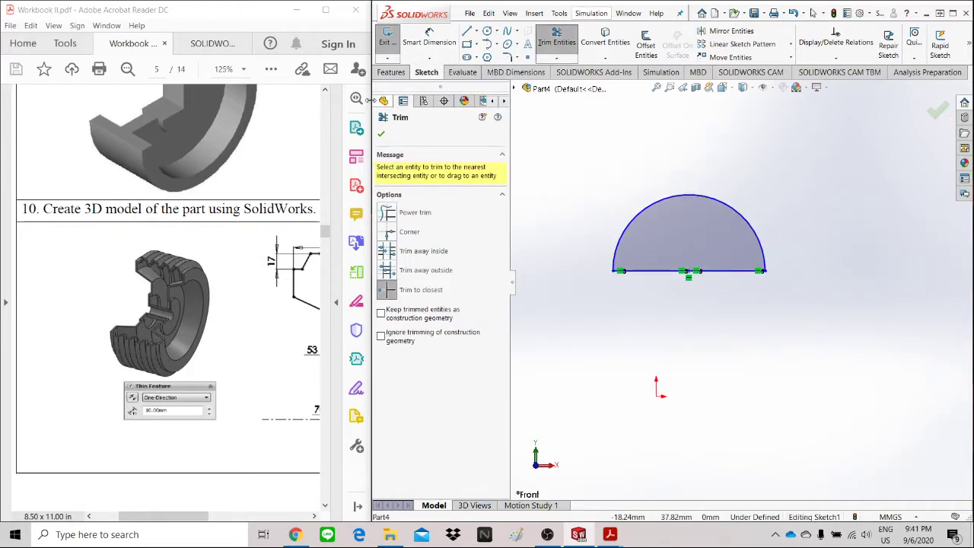
key(Escape)
Revolve the semicircle 360 degrees about its straight edge to form a solid sphere.
click(391, 72)
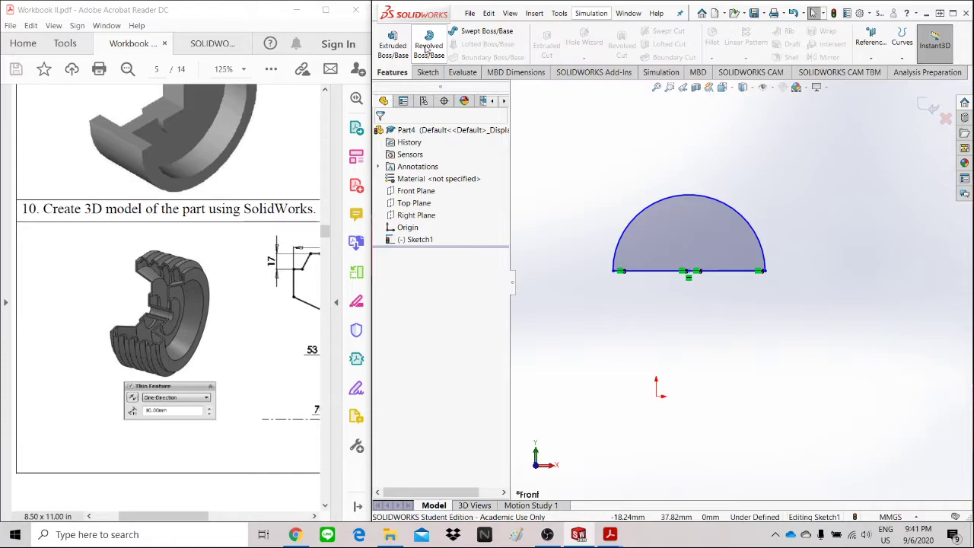
click(429, 44)
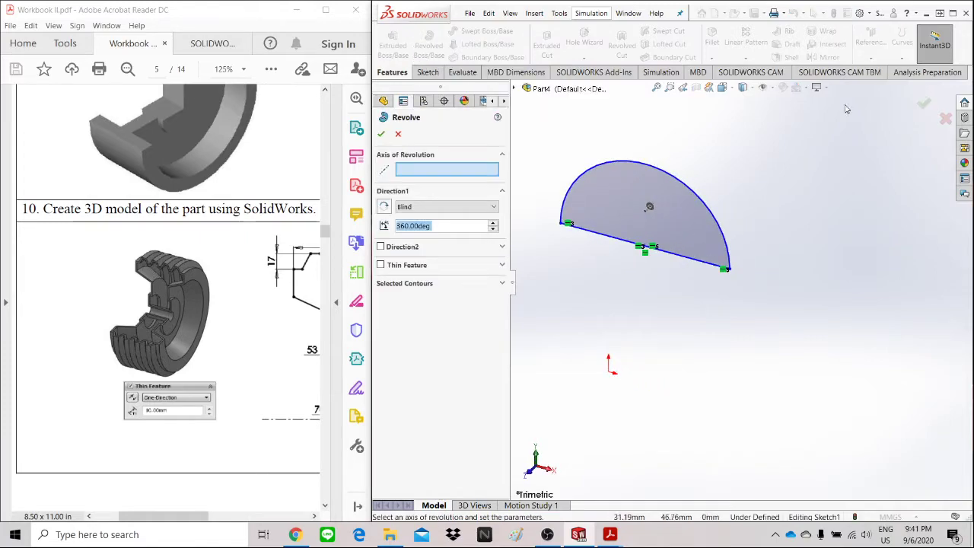
click(683, 261)
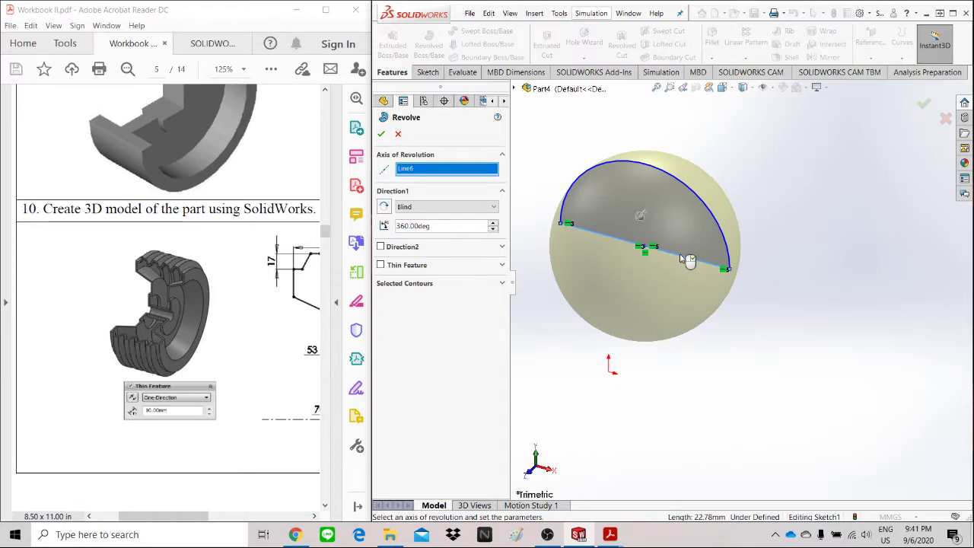
click(383, 134)
scroll(725, 270, up, 2)
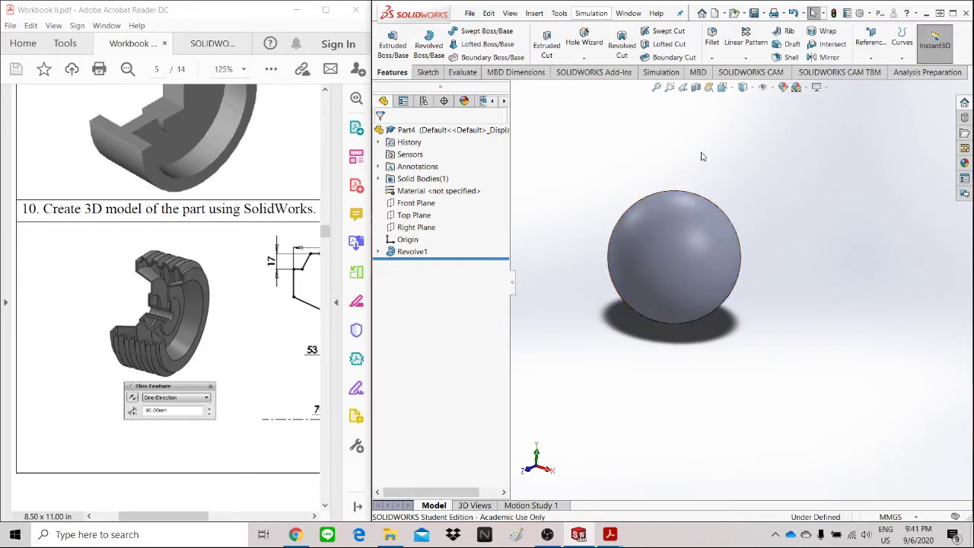
middle_drag(686, 255, 657, 265)
scroll(658, 266, up, 2)
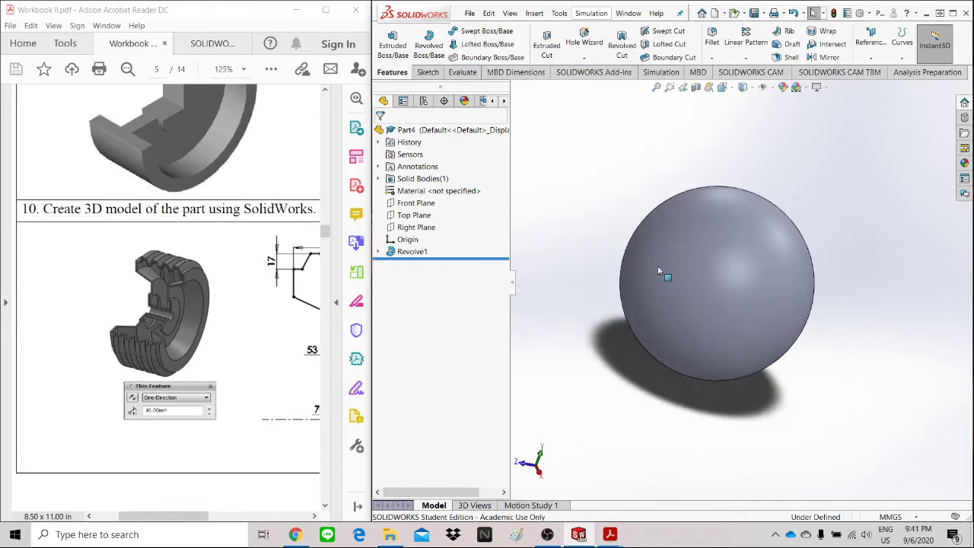
Close the sphere part without saving the changes.
click(471, 13)
click(487, 82)
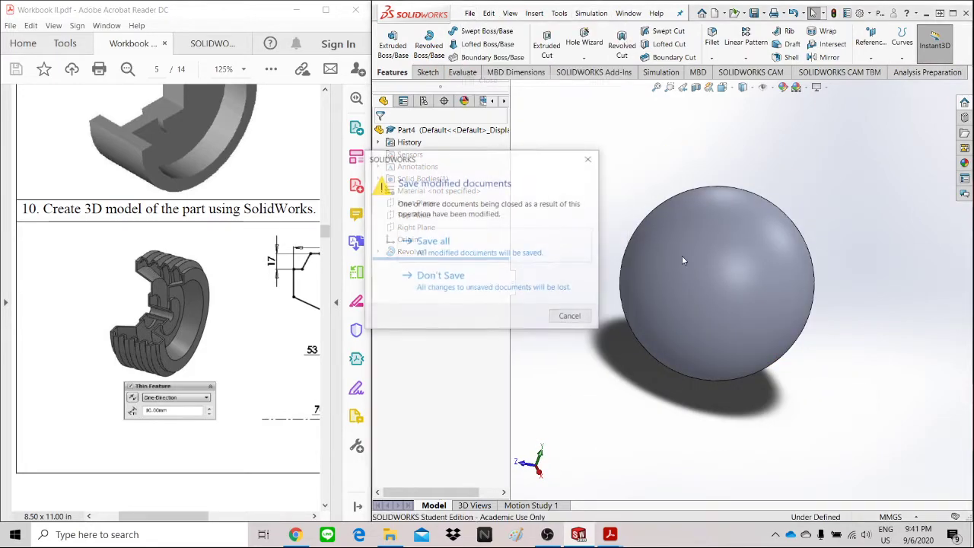
click(498, 281)
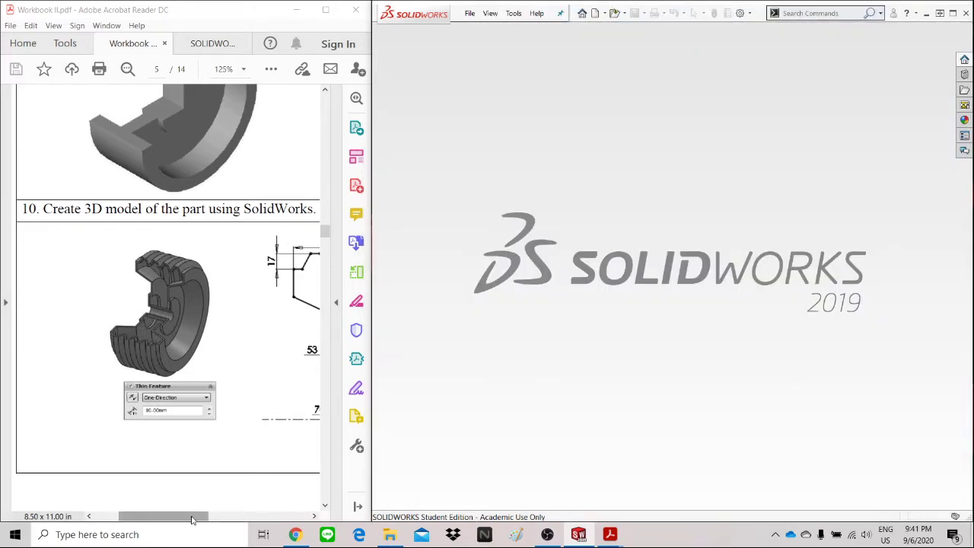
Switch to the Workbook II PDF in Acrobat Reader and examine the dimensioned profile drawing of exercise 10.
mouse_move(193, 517)
mouse_down()
mouse_move(258, 518)
mouse_move(153, 520)
mouse_up()
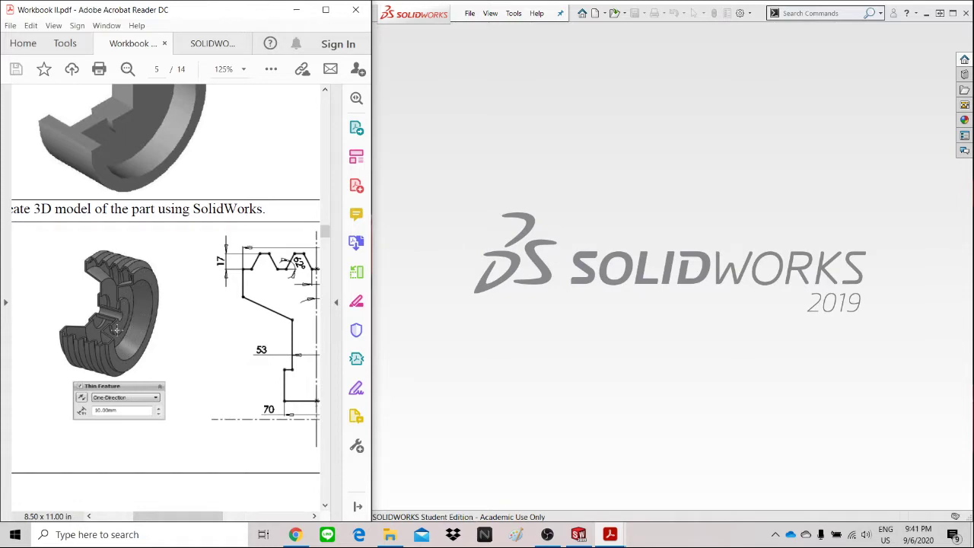
scroll(118, 331, up, 1)
scroll(246, 400, down, 2)
mouse_move(208, 518)
mouse_down()
mouse_move(272, 519)
mouse_move(249, 519)
mouse_up()
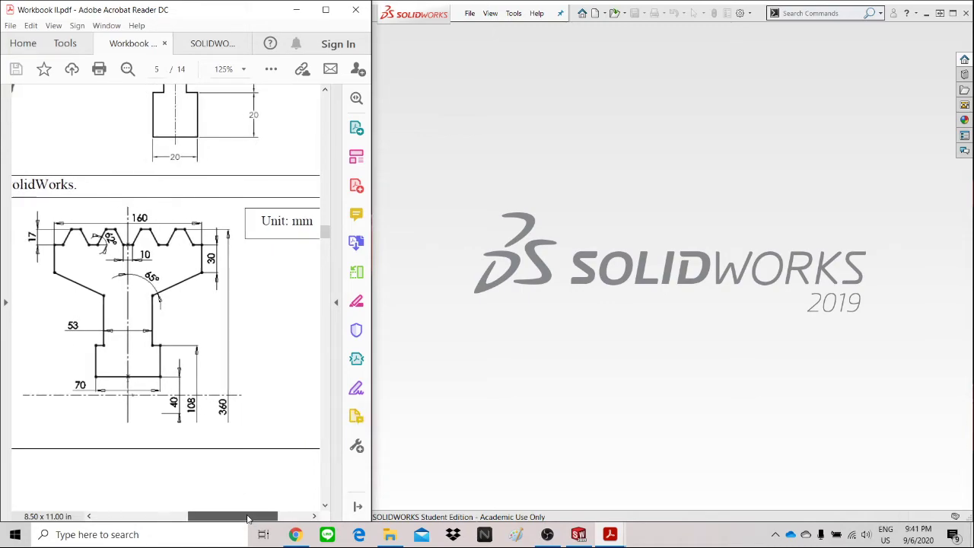
Switch to SOLIDWORKS, create a new part document and check that its unit system is MMGS.
click(596, 15)
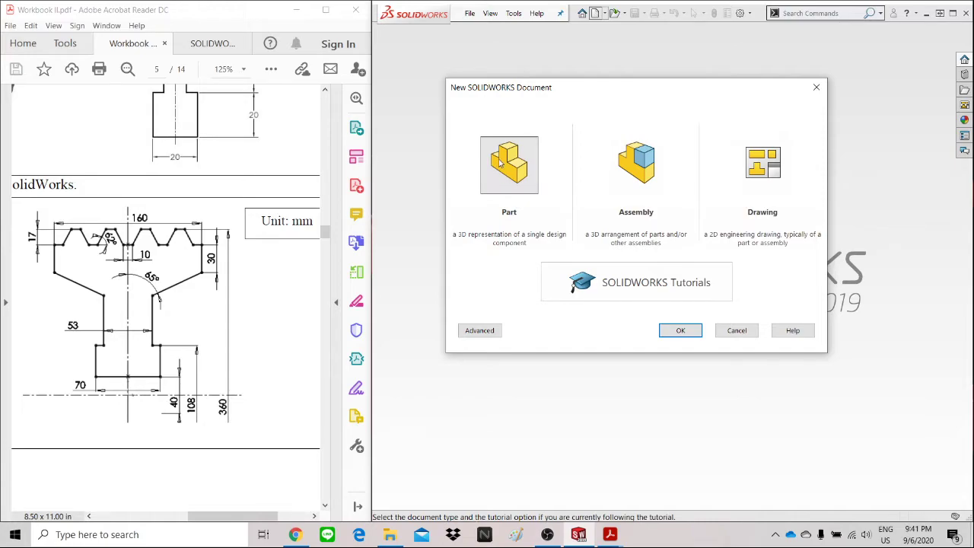
click(681, 332)
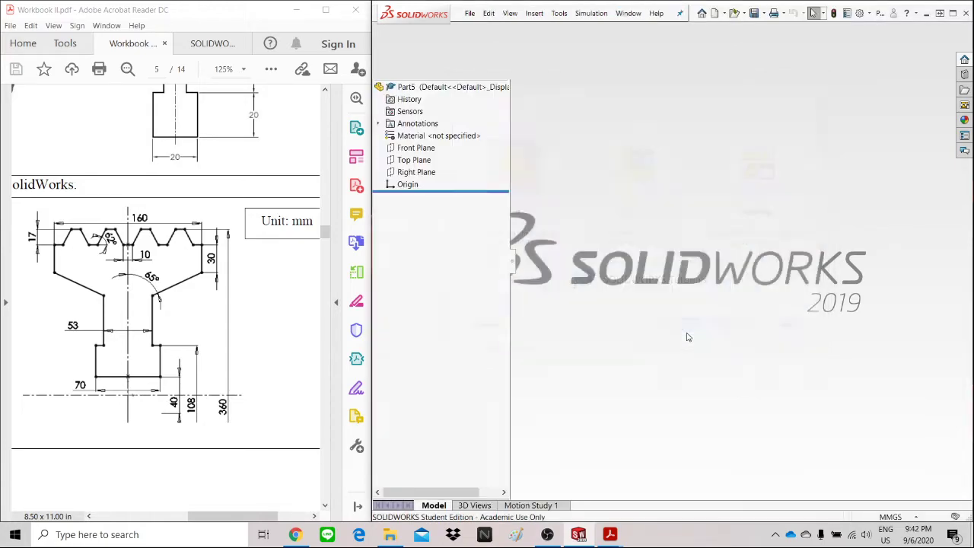
click(917, 518)
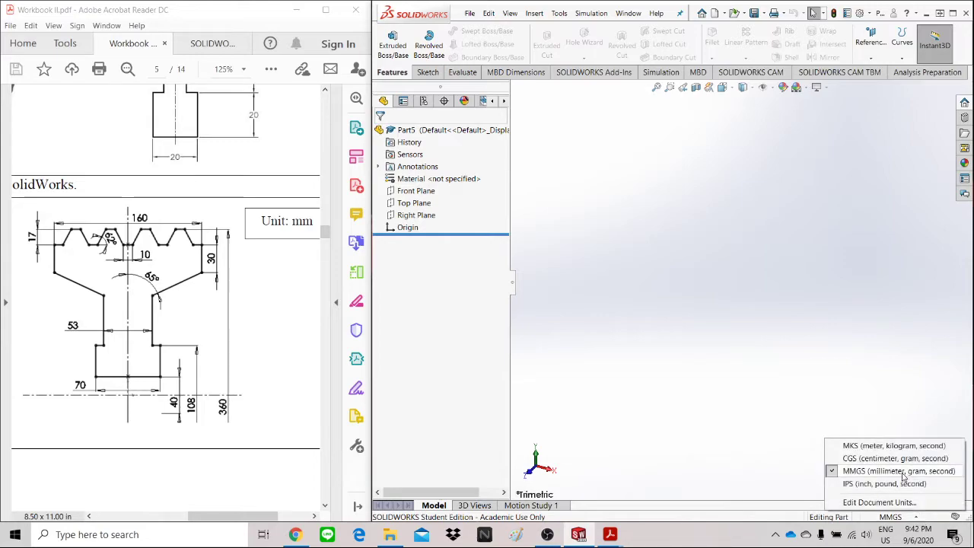
click(648, 302)
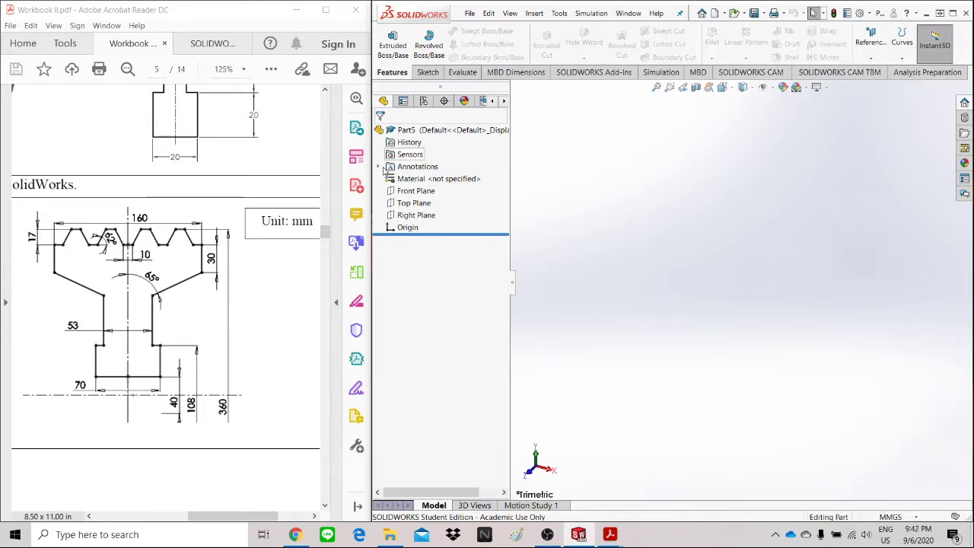
Start a new sketch on the Front Plane for exercise 10's wheel profile.
click(244, 519)
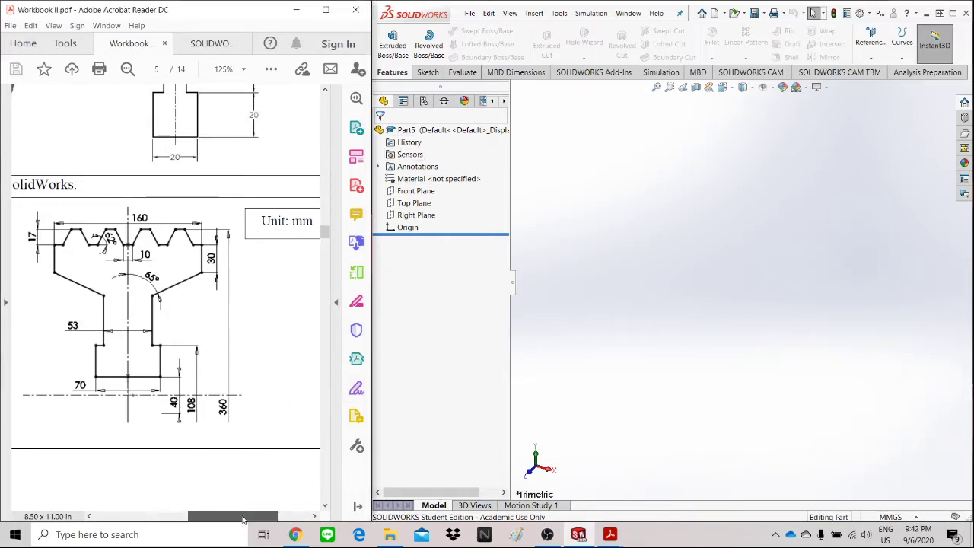
mouse_move(243, 519)
mouse_down()
mouse_move(186, 519)
mouse_move(250, 521)
mouse_move(239, 519)
mouse_up()
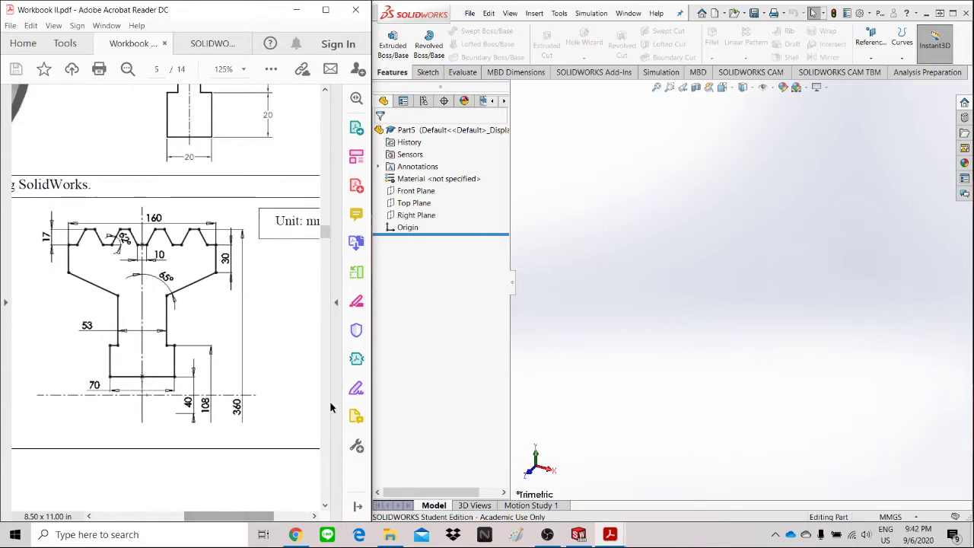
click(421, 191)
click(426, 72)
click(389, 34)
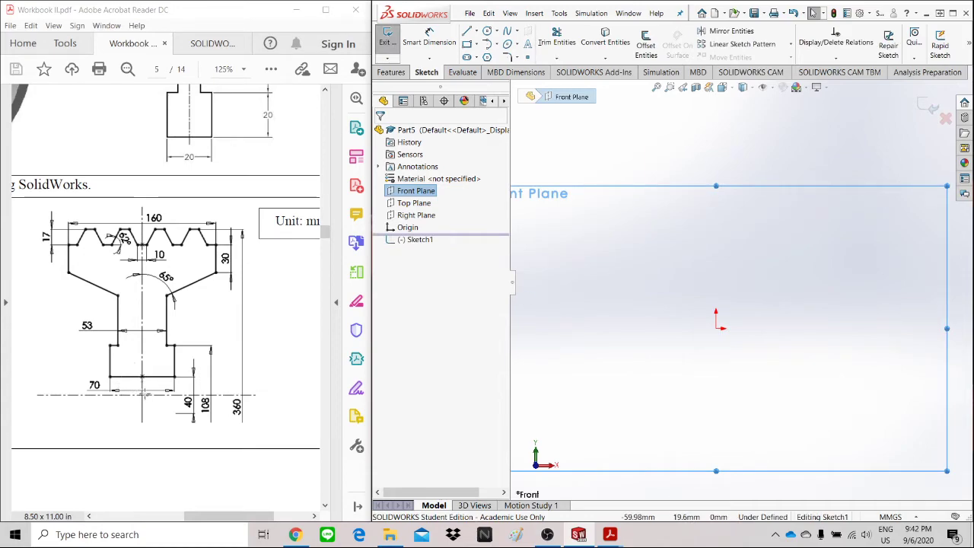
click(142, 392)
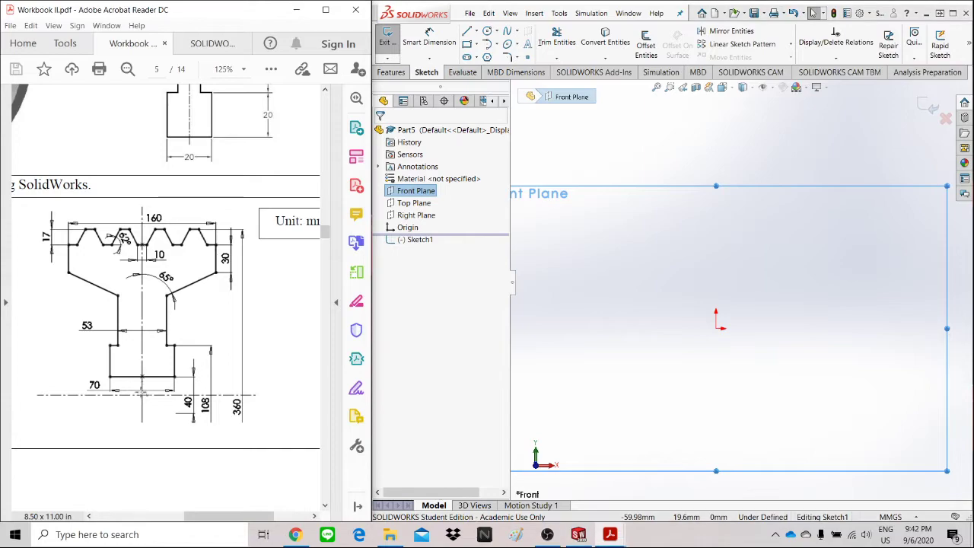
Sketch a horizontal construction centerline about 67 mm long through the origin.
click(159, 409)
click(289, 330)
click(476, 31)
click(503, 57)
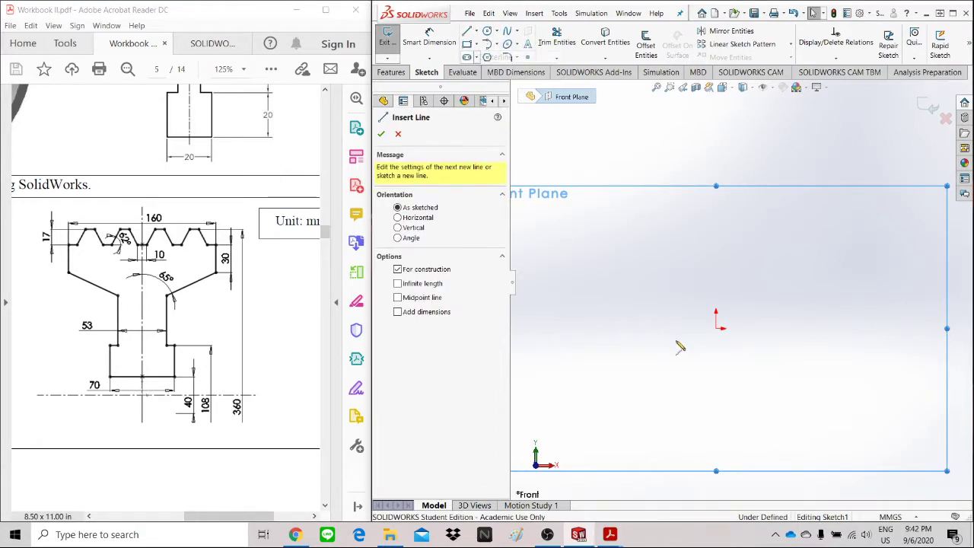
click(717, 329)
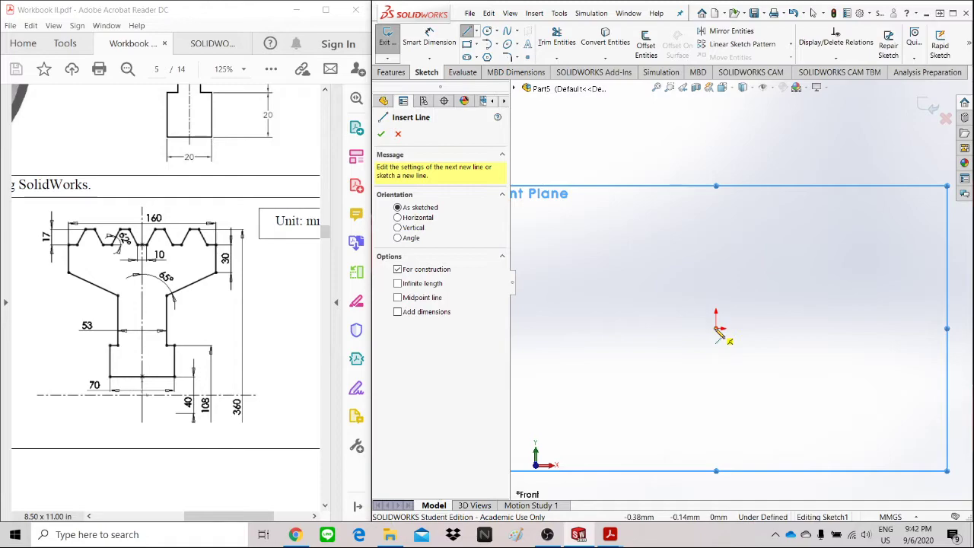
click(635, 330)
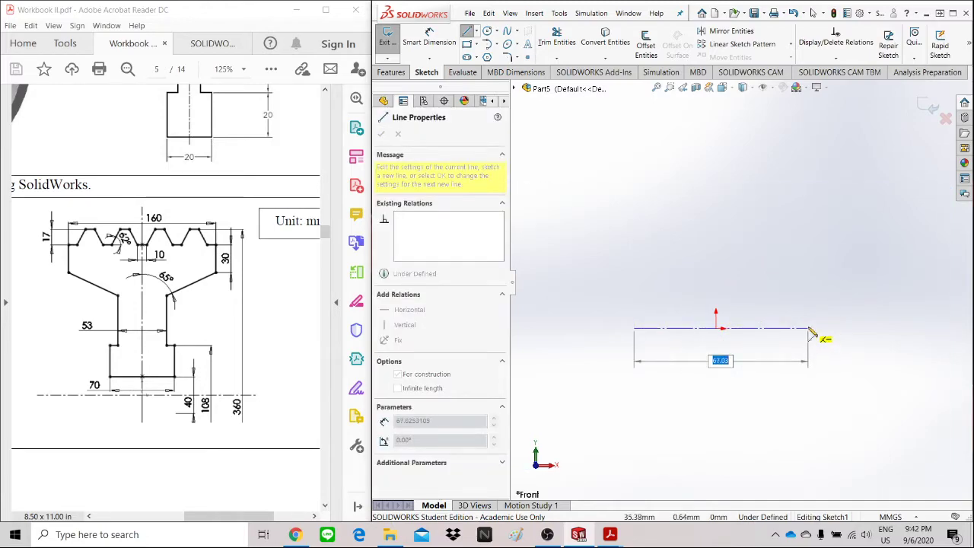
click(808, 328)
right_click(809, 303)
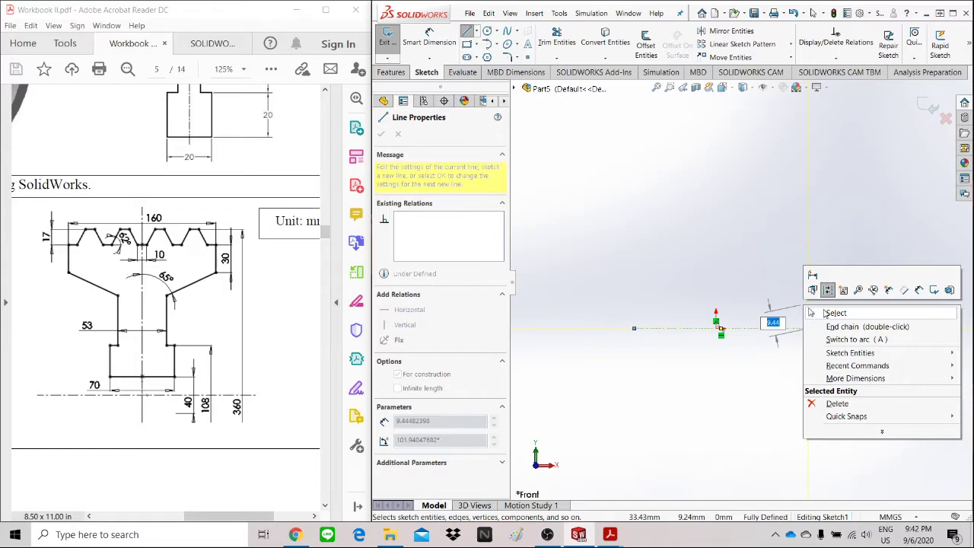
click(821, 312)
Sketch a vertical construction centerline about 54 mm long upward from the origin.
right_drag(822, 310, 740, 327)
click(715, 328)
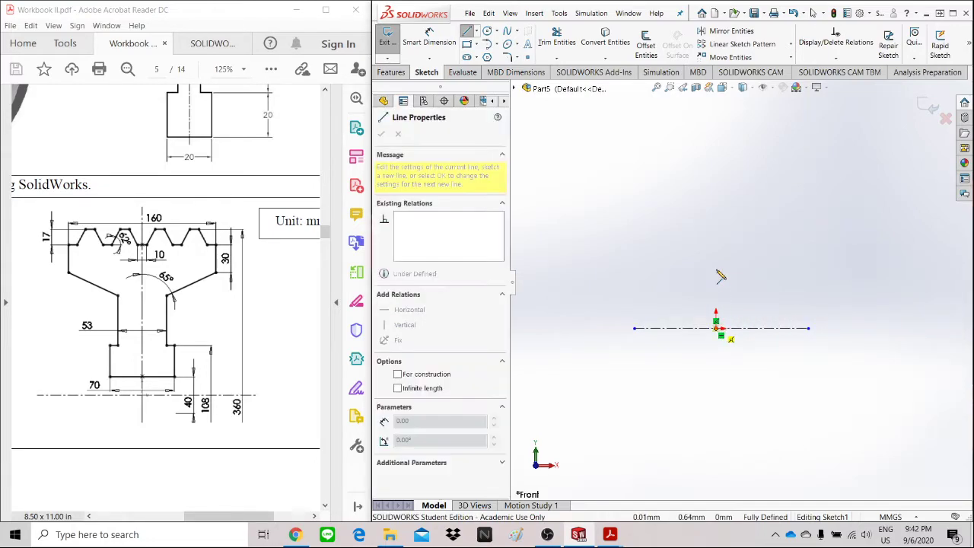
double_click(715, 190)
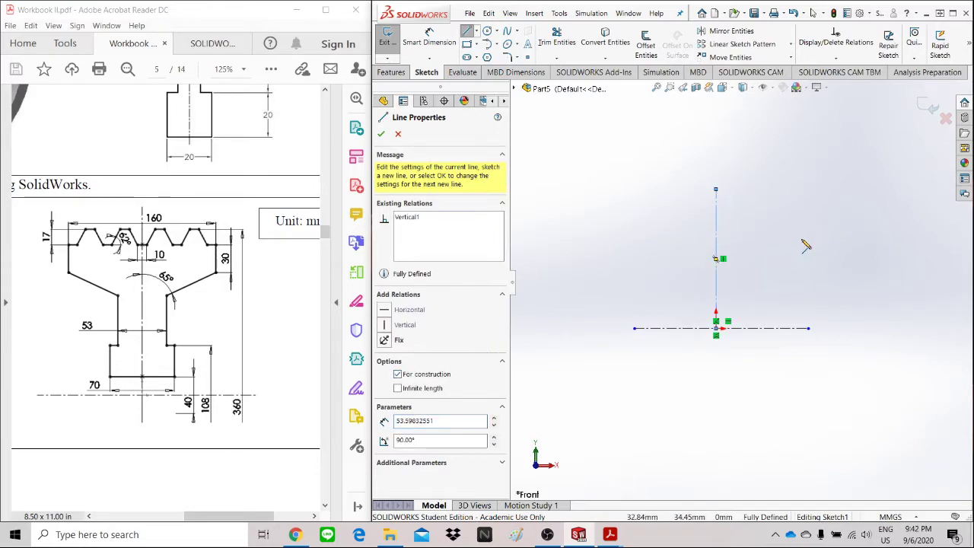
click(381, 133)
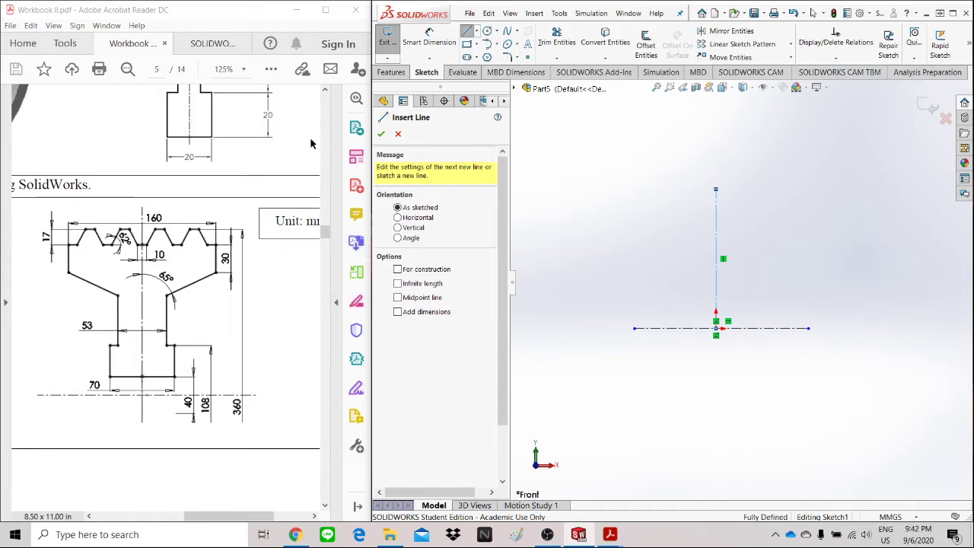
Sketch the profile's left half from the vertical centerline above the origin: about 11 mm base line, hub step, web, sloped flank and vertical rim edge.
scroll(140, 299, down, 1)
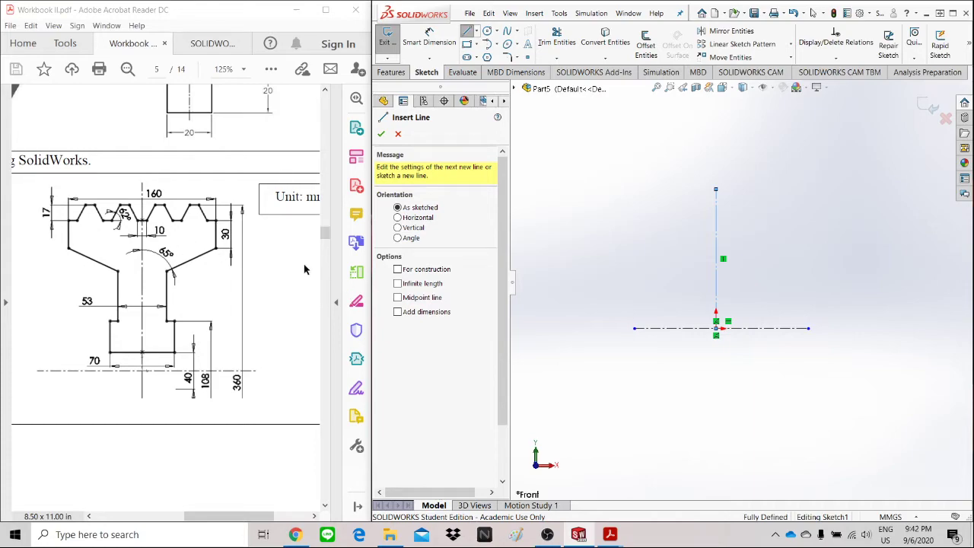
click(467, 31)
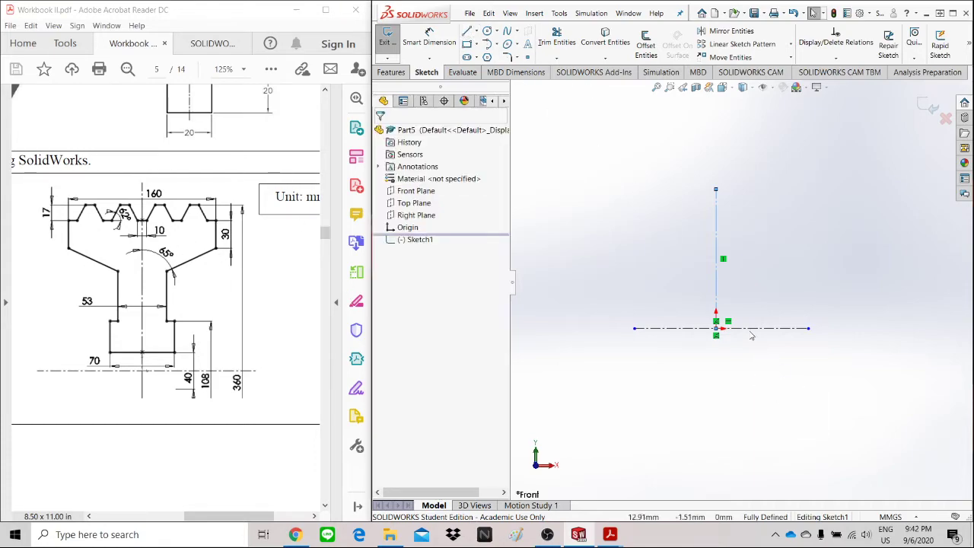
scroll(711, 282, down, 2)
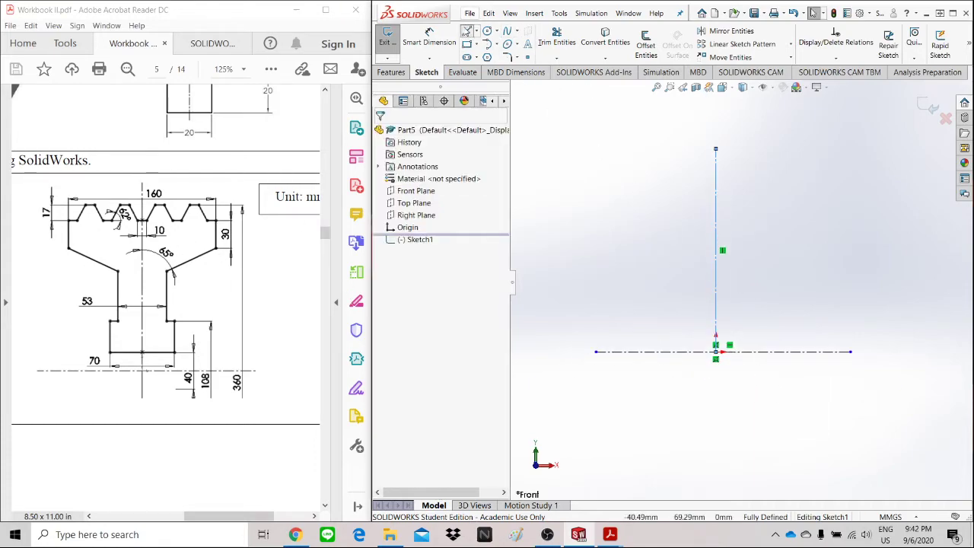
click(467, 31)
scroll(553, 116, down, 1)
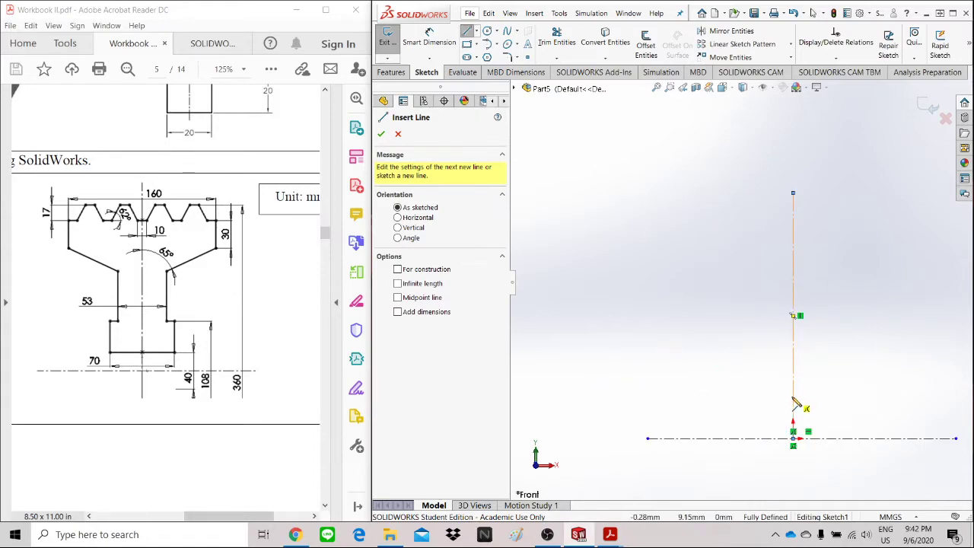
click(793, 397)
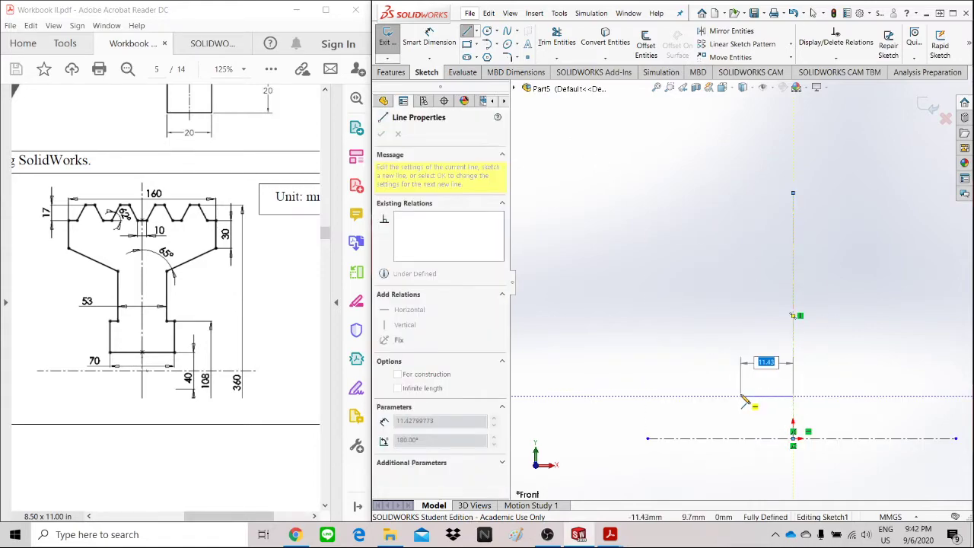
click(741, 396)
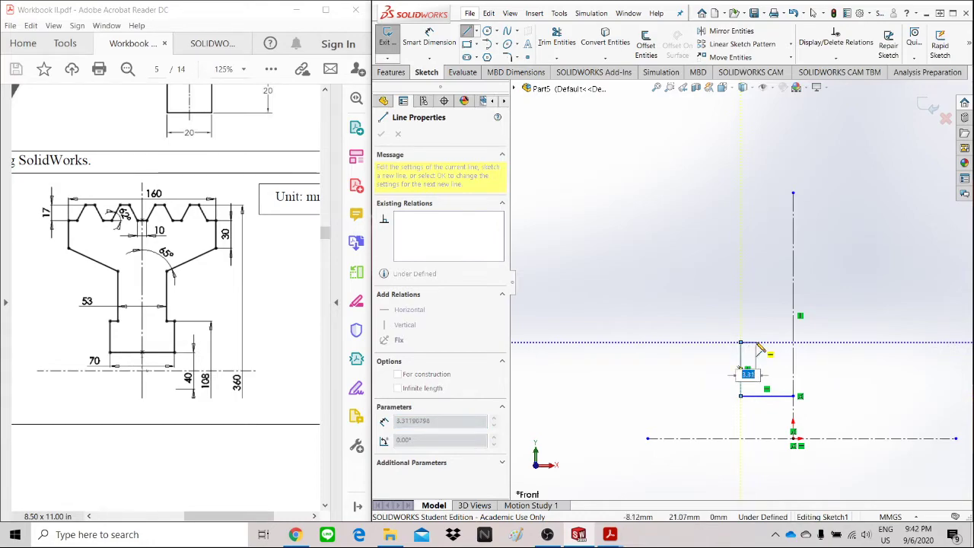
click(756, 342)
click(756, 277)
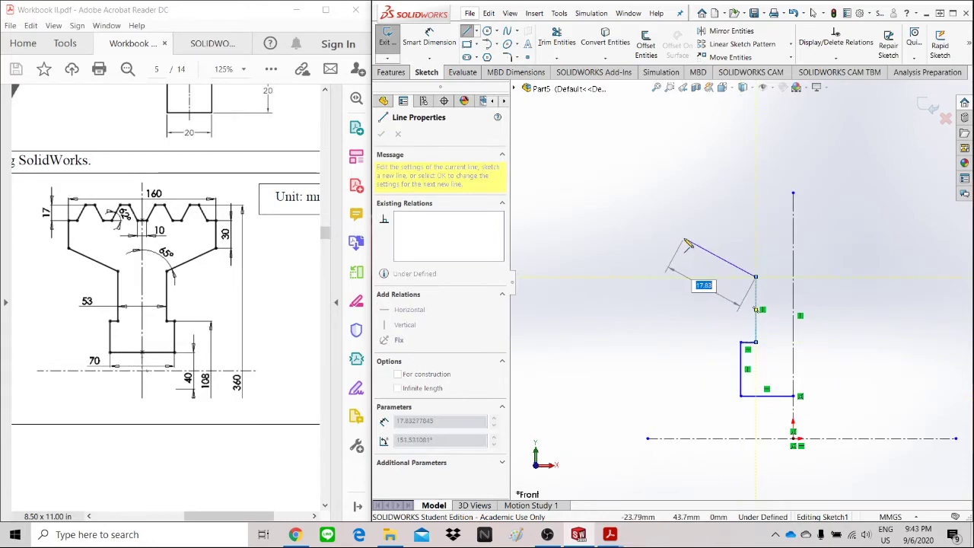
click(686, 239)
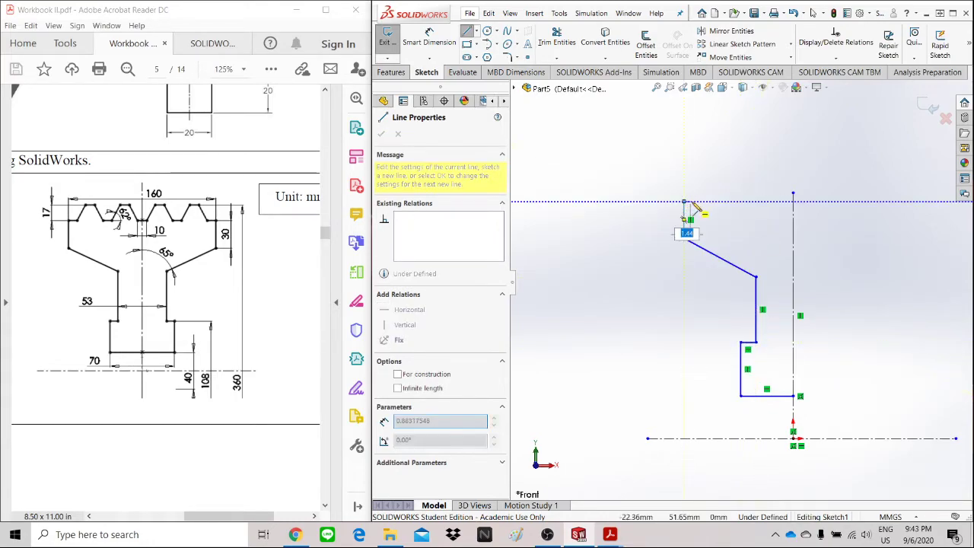
click(684, 202)
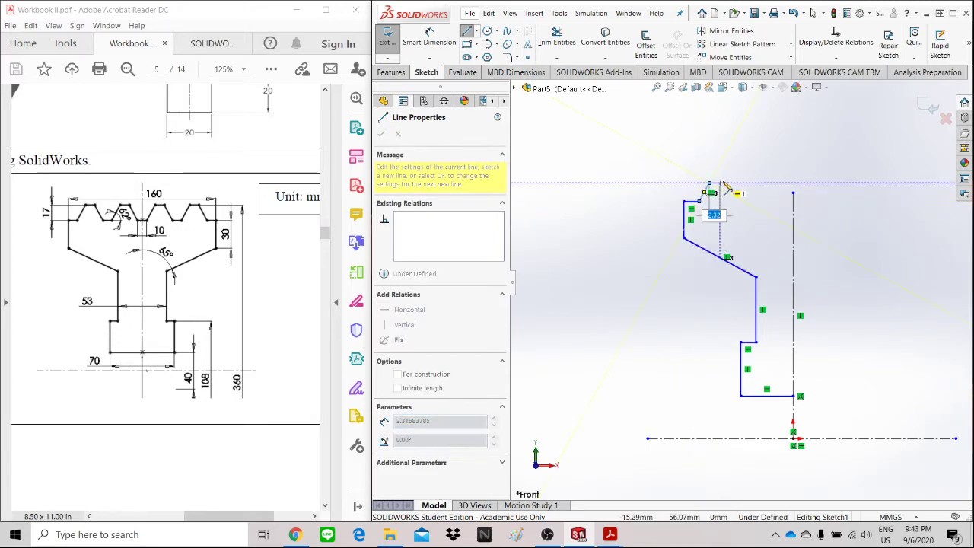
Continue the profile from the rim edge with two trapezoidal teeth along the top, ending on the vertical centerline.
click(714, 183)
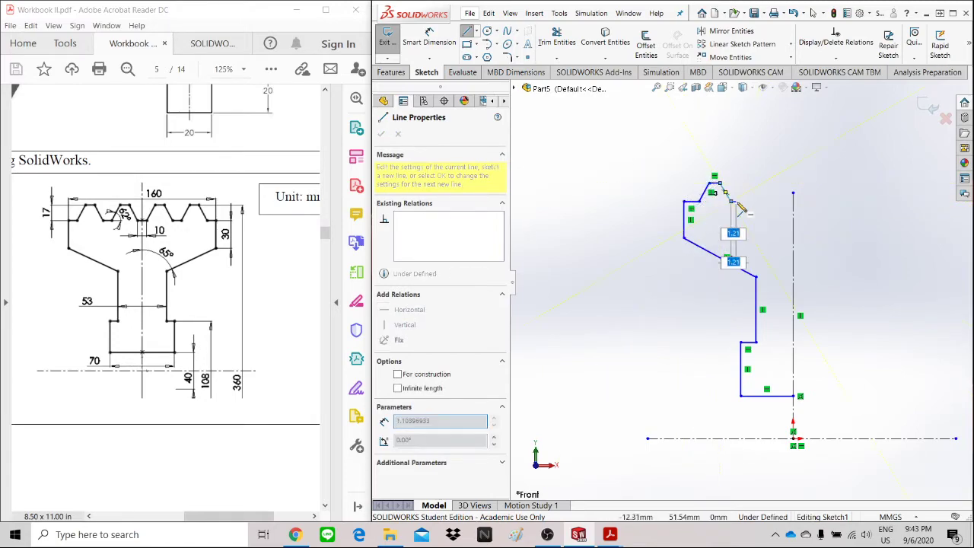
click(736, 202)
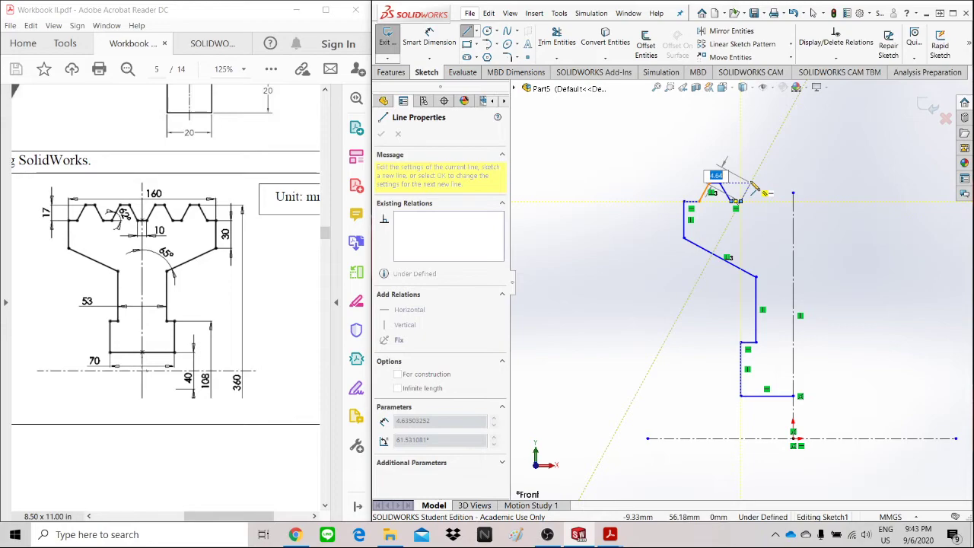
click(759, 183)
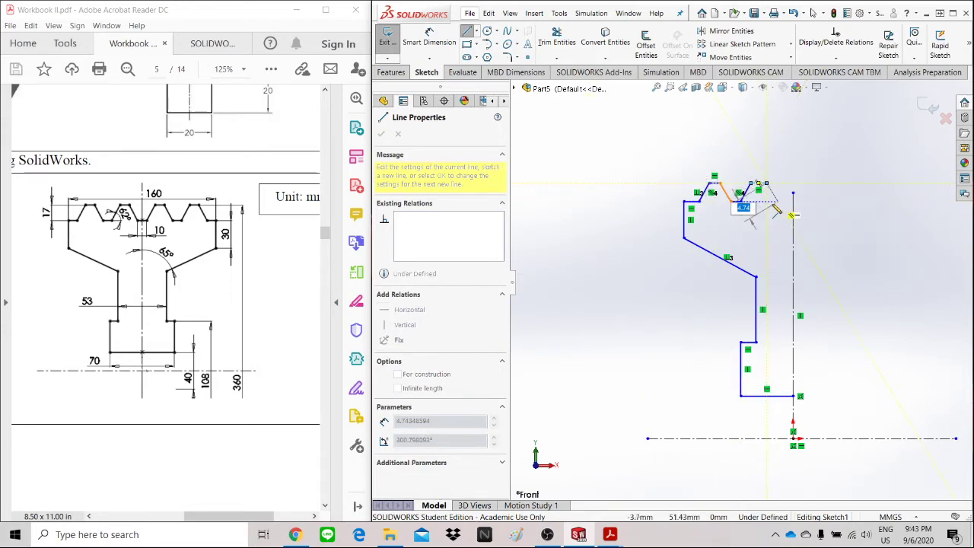
click(772, 201)
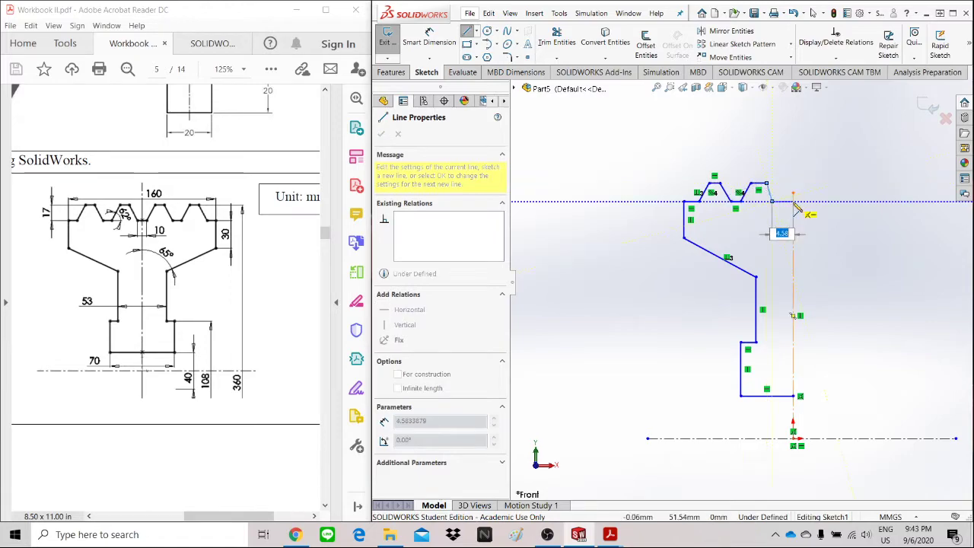
click(793, 202)
right_click(818, 212)
click(845, 222)
Delete the perpendicular relation between the first tooth's outer flank and the sloped line below the rim.
scroll(760, 183, down, 6)
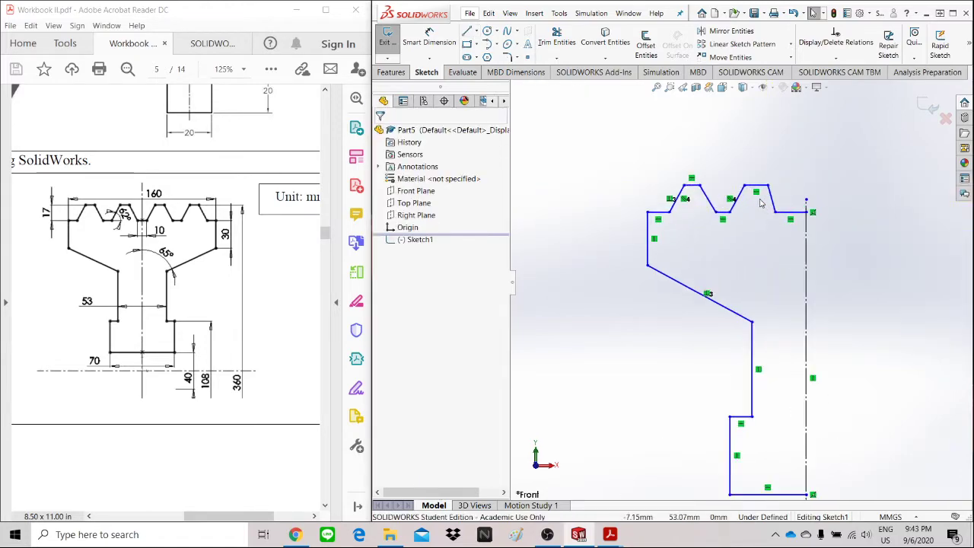
scroll(712, 221, up, 6)
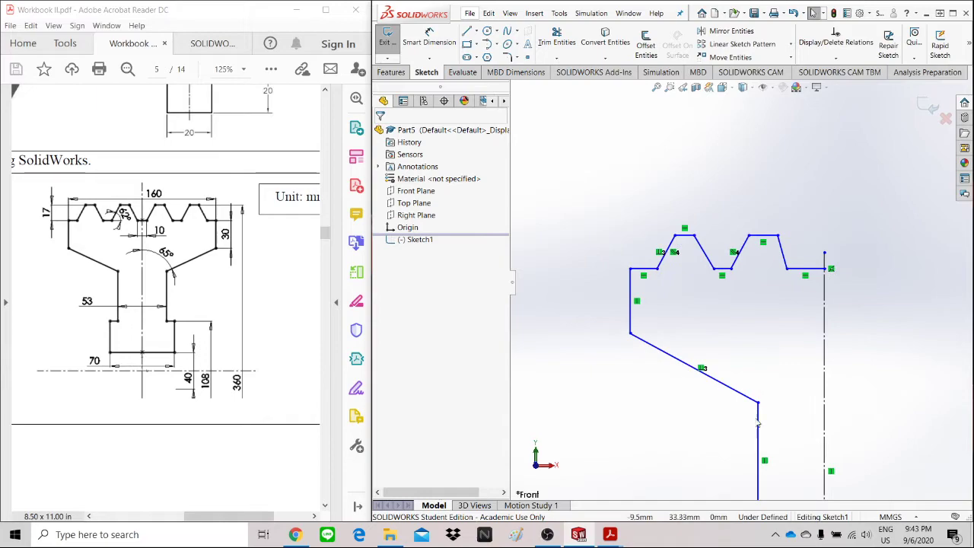
scroll(761, 365, down, 4)
scroll(743, 235, down, 3)
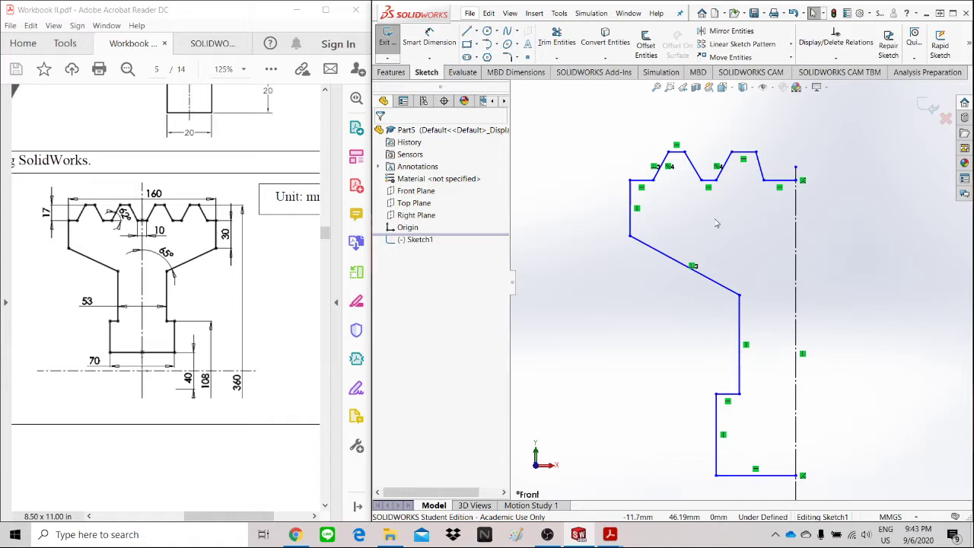
scroll(684, 154, down, 5)
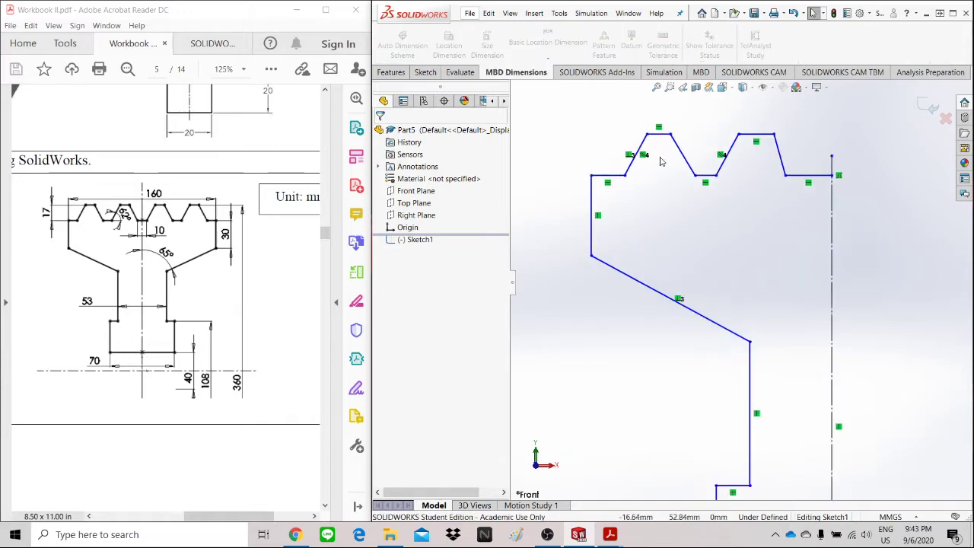
click(609, 197)
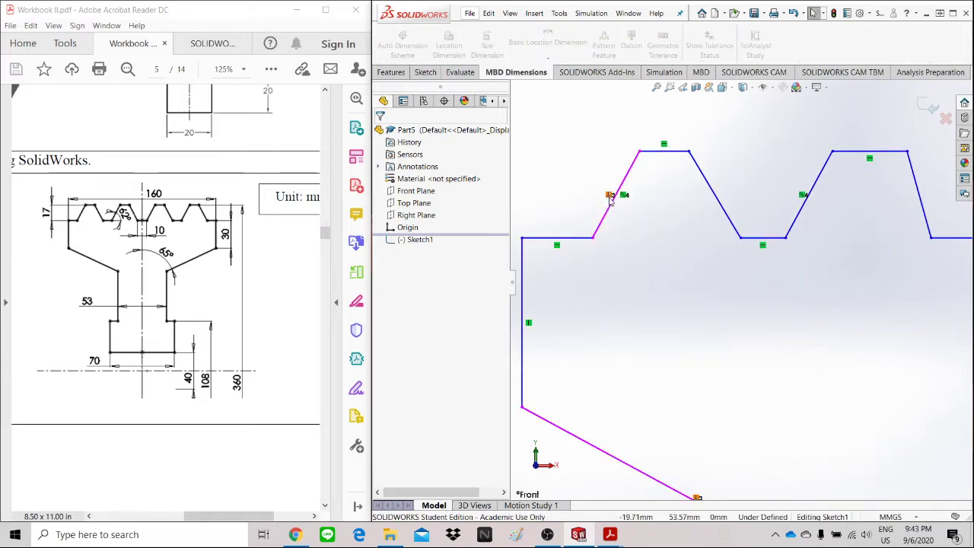
click(610, 197)
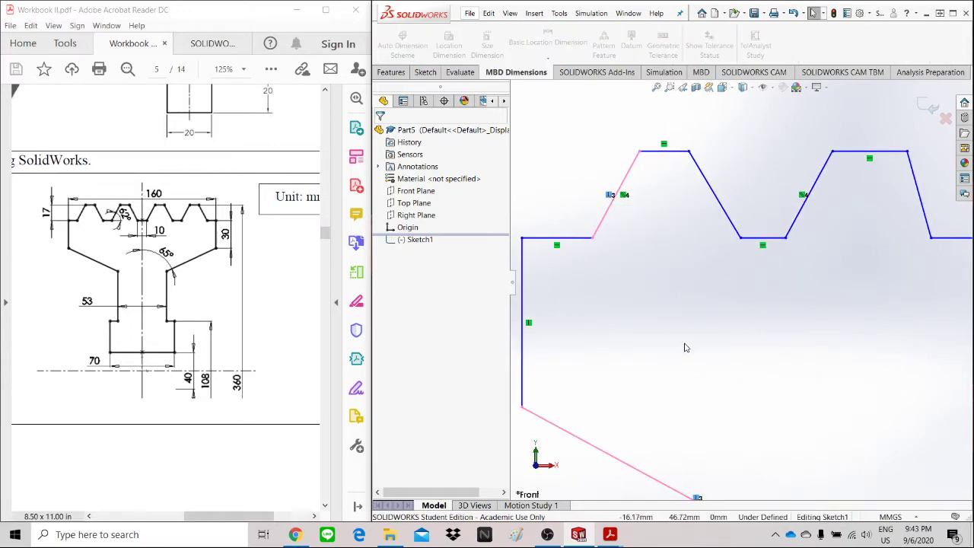
scroll(685, 343, up, 2)
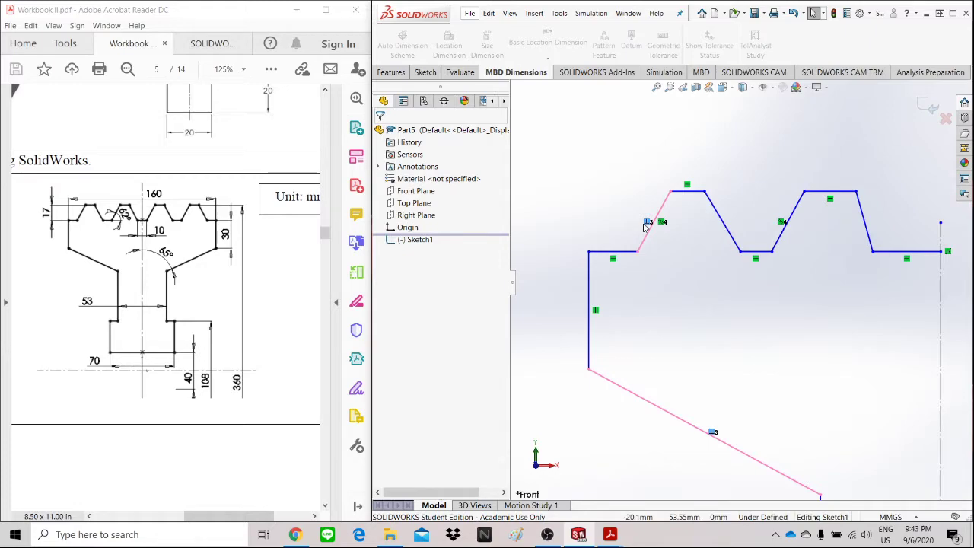
key(Delete)
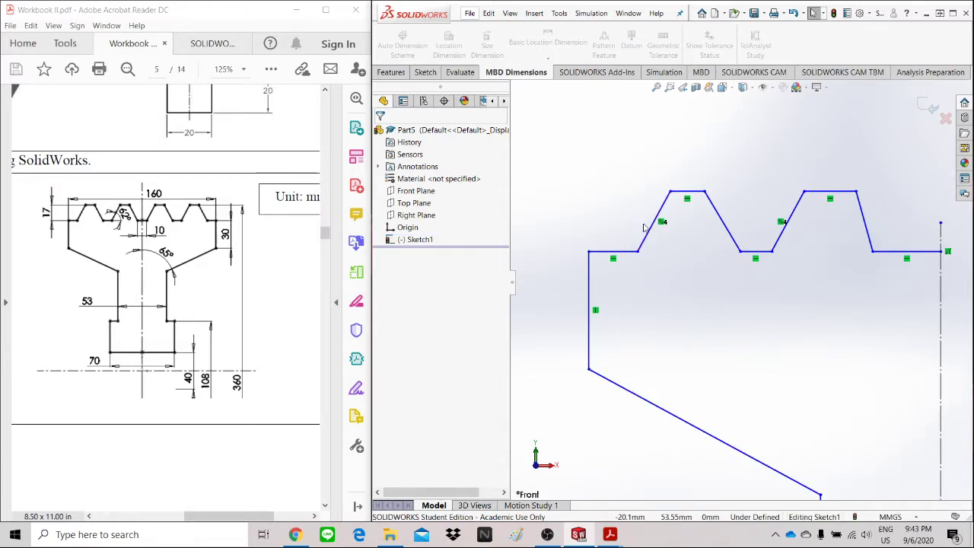
Dimension the wheel's outer diameter from the first tooth's top edge across the horizontal centerline as 360 mm.
scroll(825, 386, up, 2)
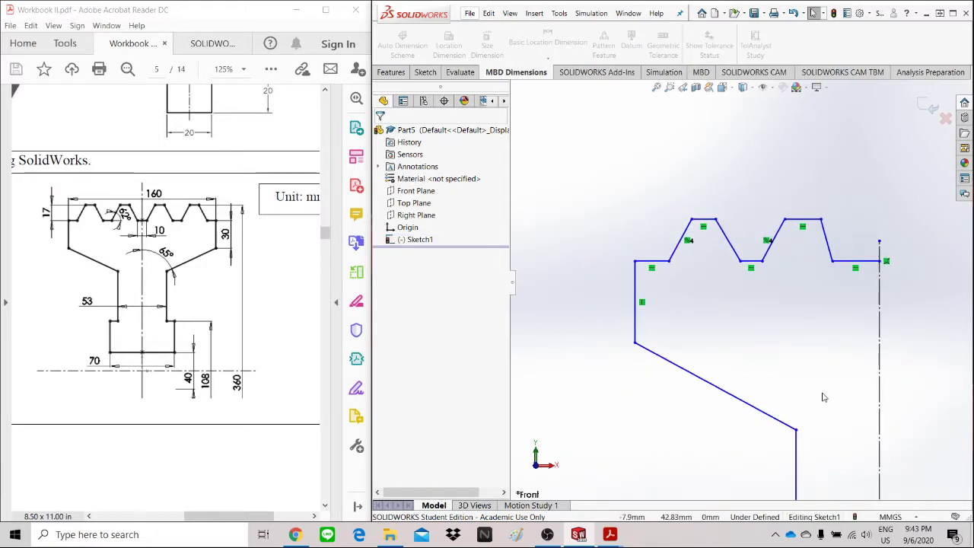
scroll(818, 432, up, 4)
scroll(794, 412, down, 5)
scroll(781, 411, up, 1)
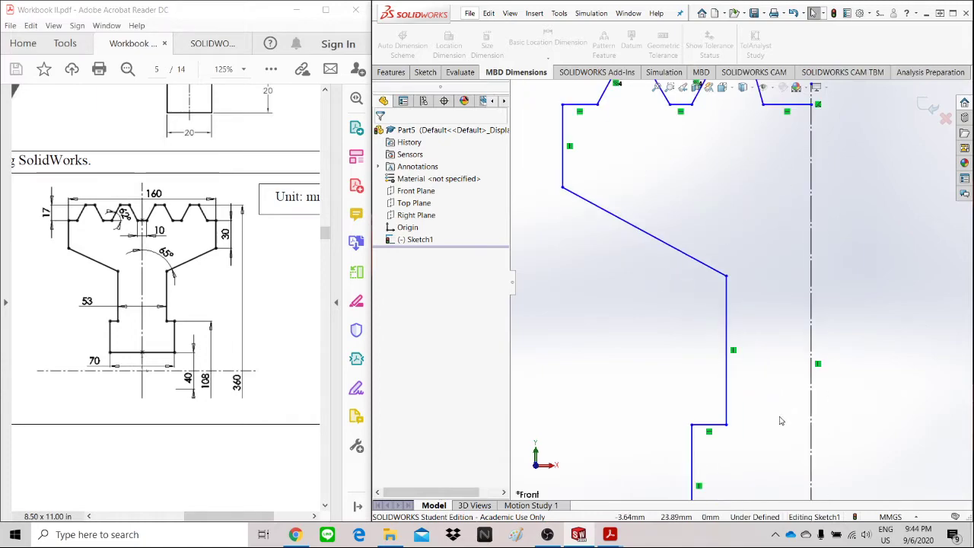
scroll(780, 421, up, 2)
scroll(743, 343, up, 1)
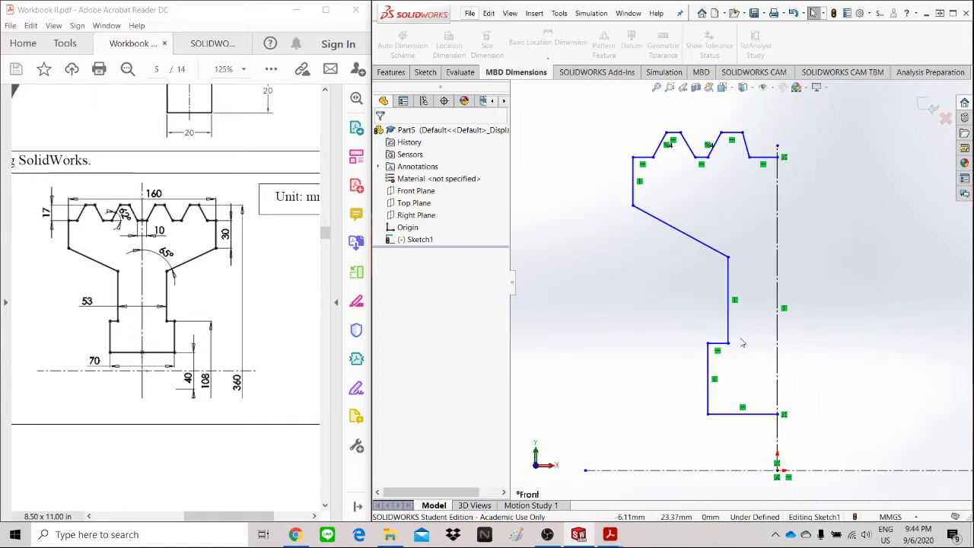
click(426, 71)
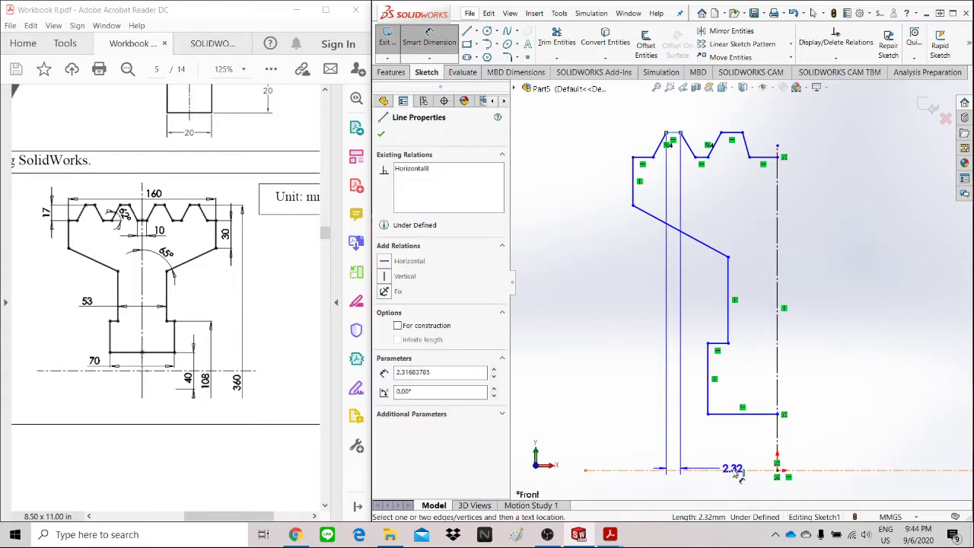
click(735, 472)
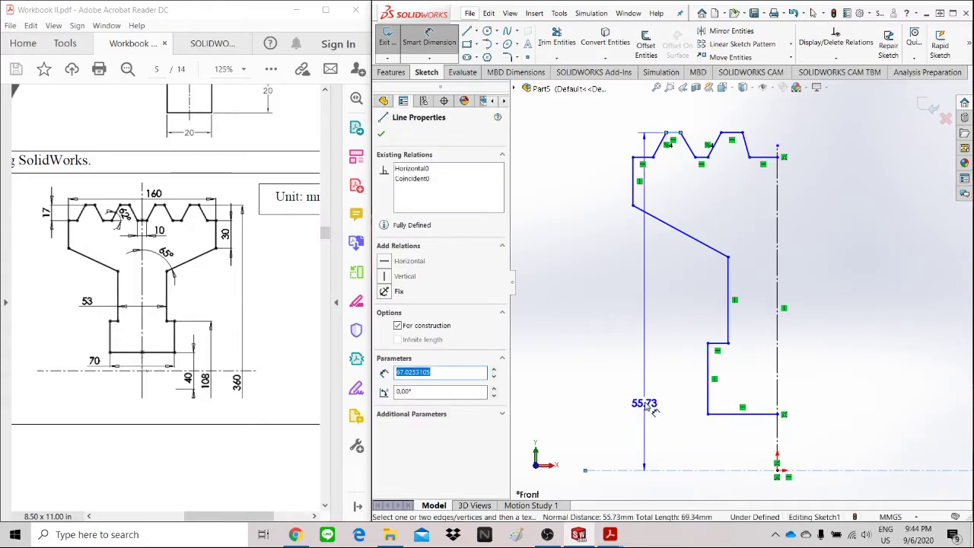
click(598, 496)
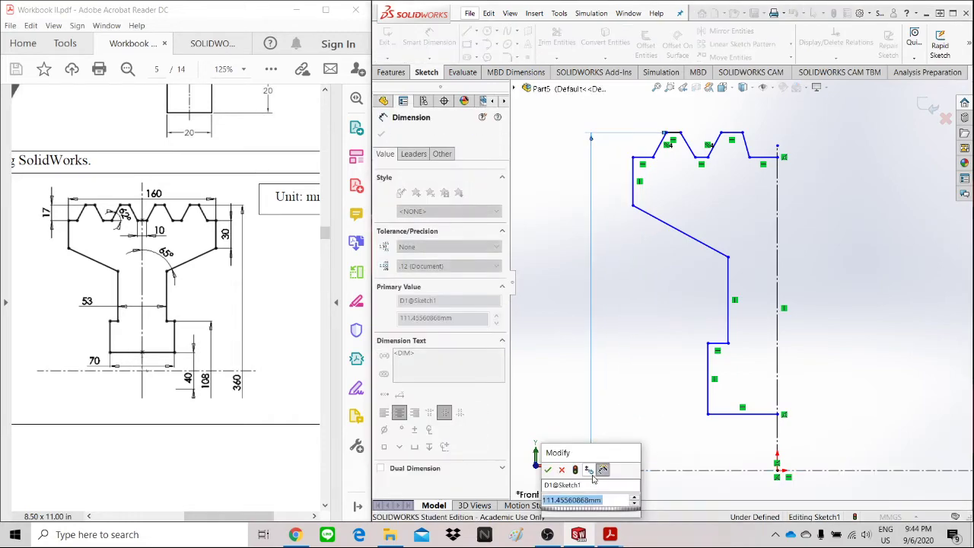
text(360)
key(Return)
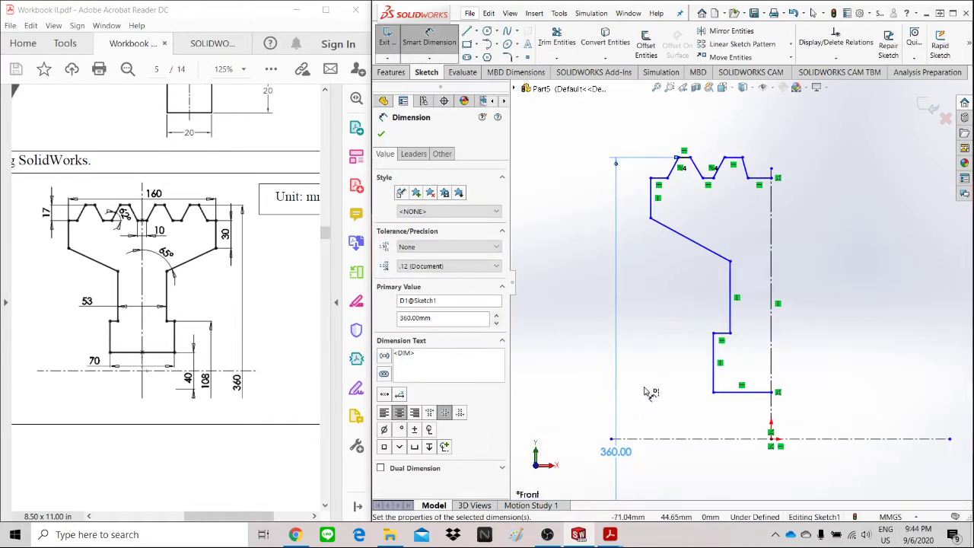
Move the 360 mm dimension outward and dimension the height from the rim shoulder to the first tooth's top edge as 17 mm.
drag(642, 429, 599, 428)
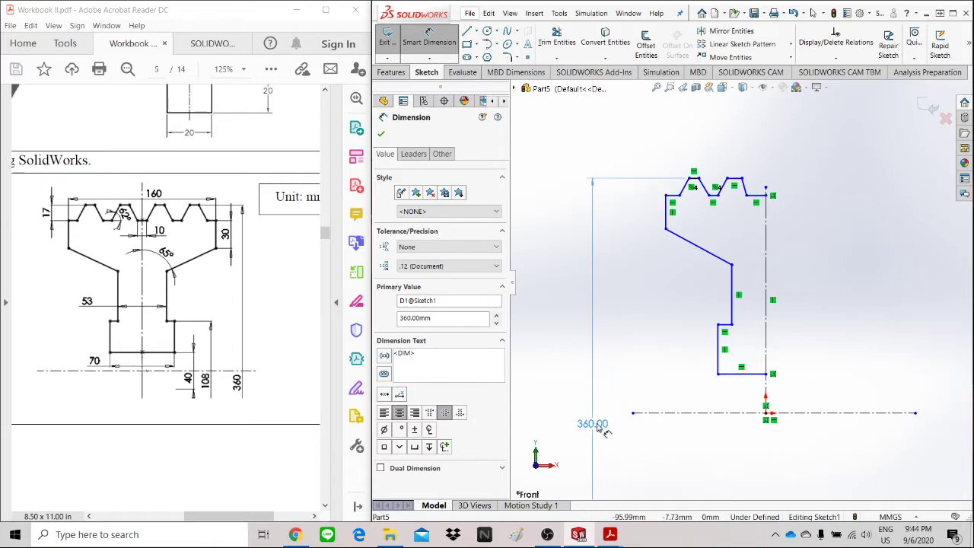
scroll(618, 204, down, 4)
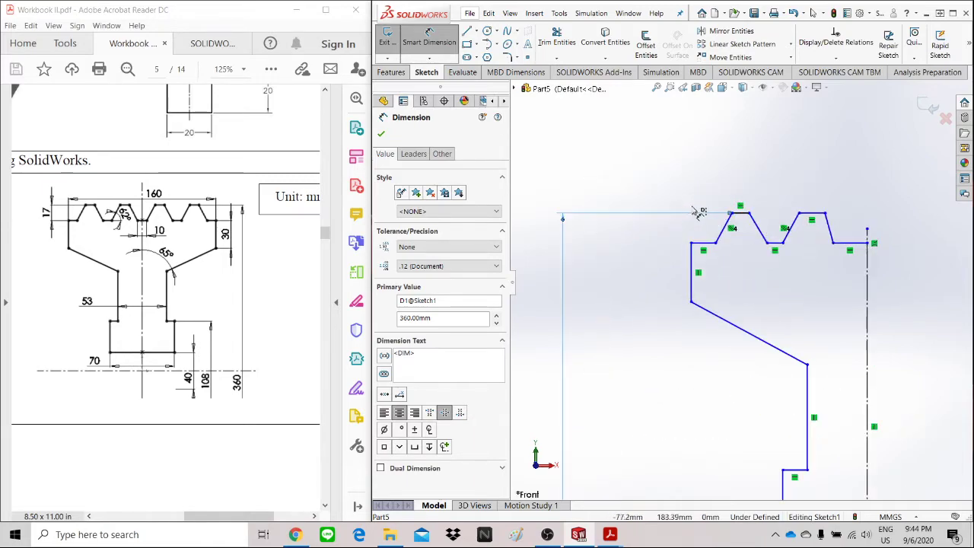
click(750, 219)
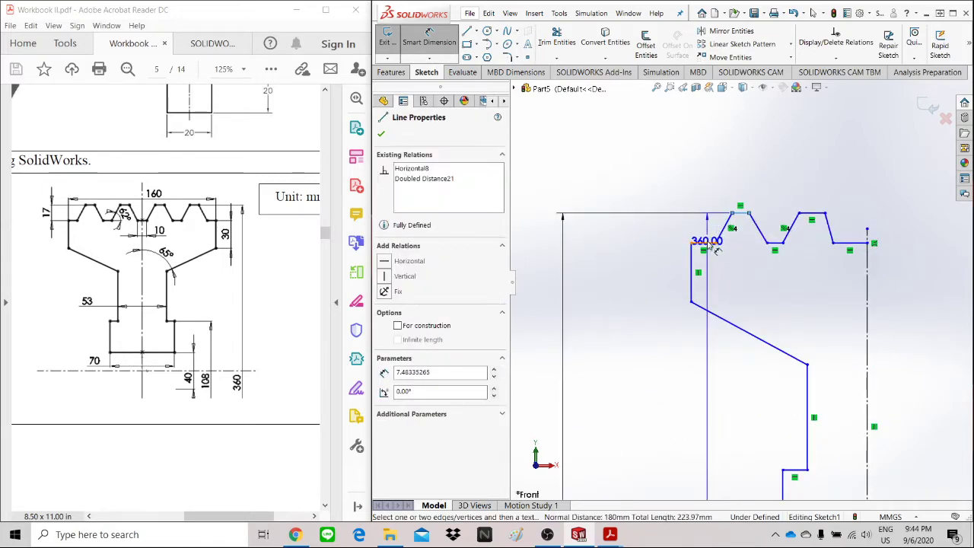
click(705, 244)
click(646, 236)
text(17)
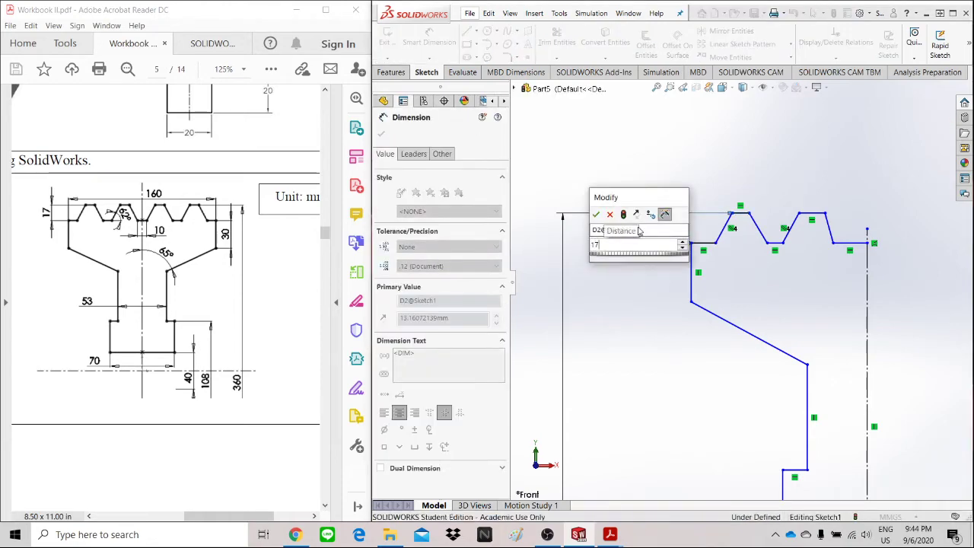
key(Return)
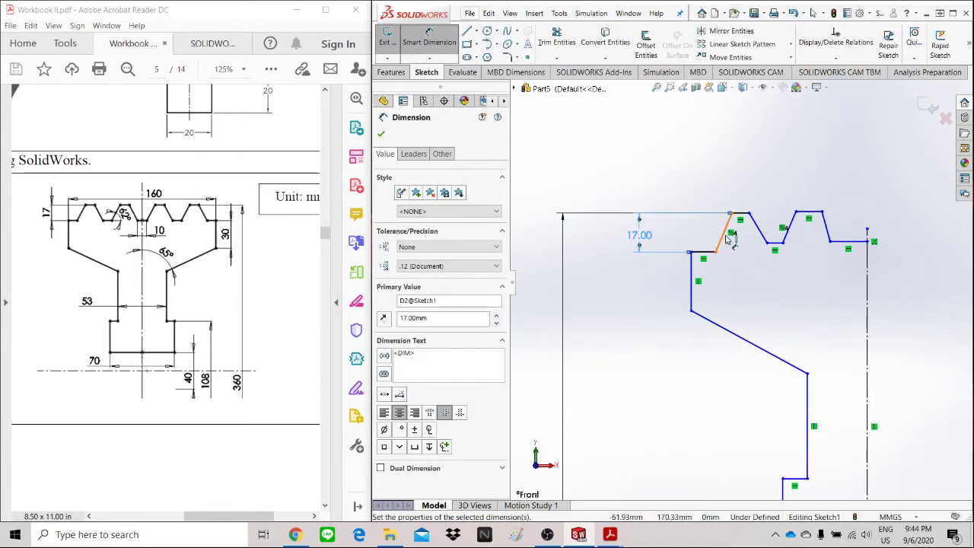
Dimension the vertical rim edge below the first tooth as 30 mm.
click(693, 281)
click(646, 283)
text(30)
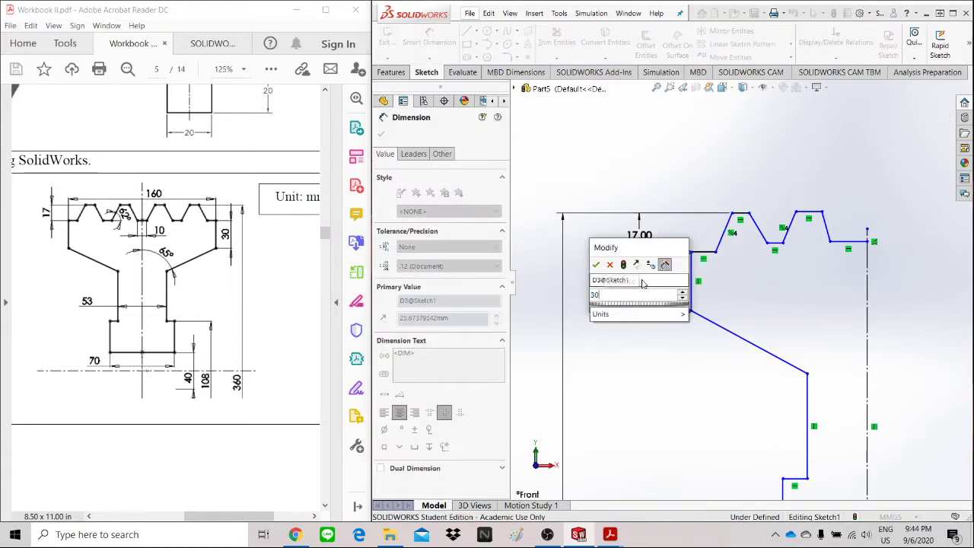
key(Return)
Dimension the angle between the sloped flank below the rim and the vertical centerline as 65°.
scroll(737, 281, up, 3)
scroll(791, 318, down, 2)
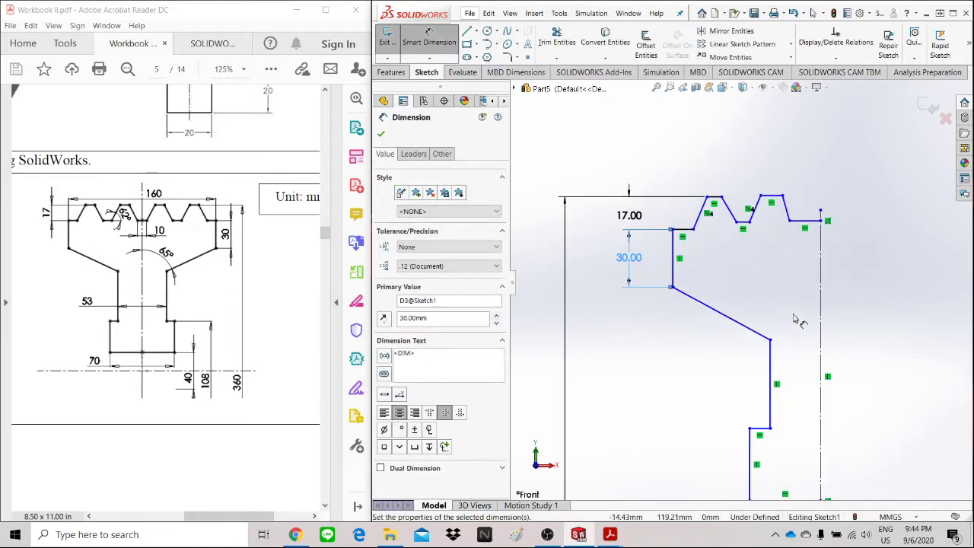
click(727, 317)
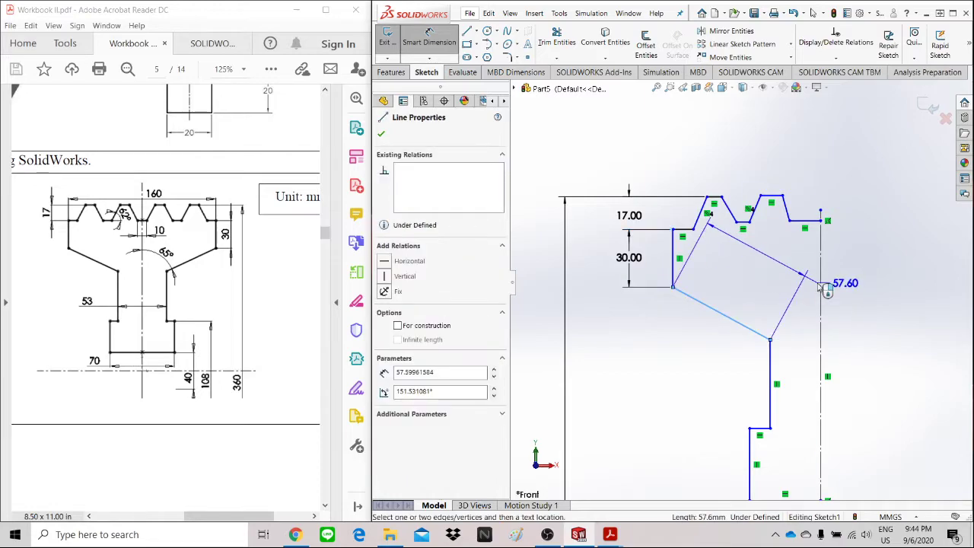
click(821, 283)
click(788, 281)
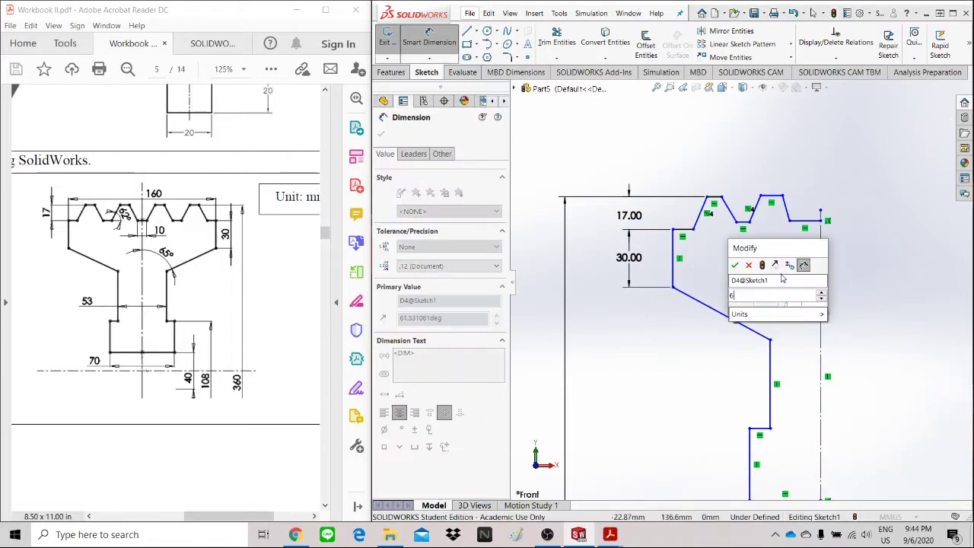
text(65)
key(Return)
Dimension the hub's outer diameter from the hub step line across the horizontal centerline as 108 mm.
scroll(732, 287, up, 2)
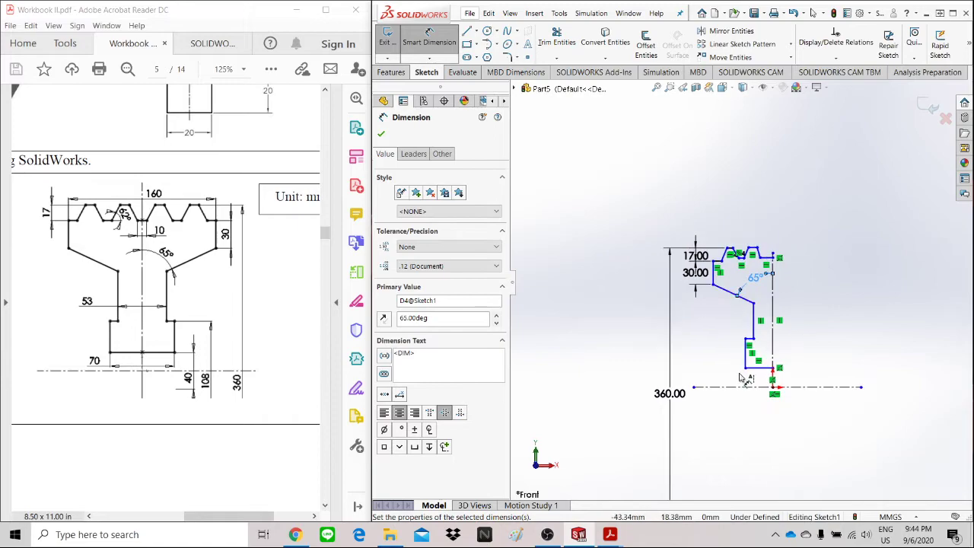
scroll(757, 320, down, 2)
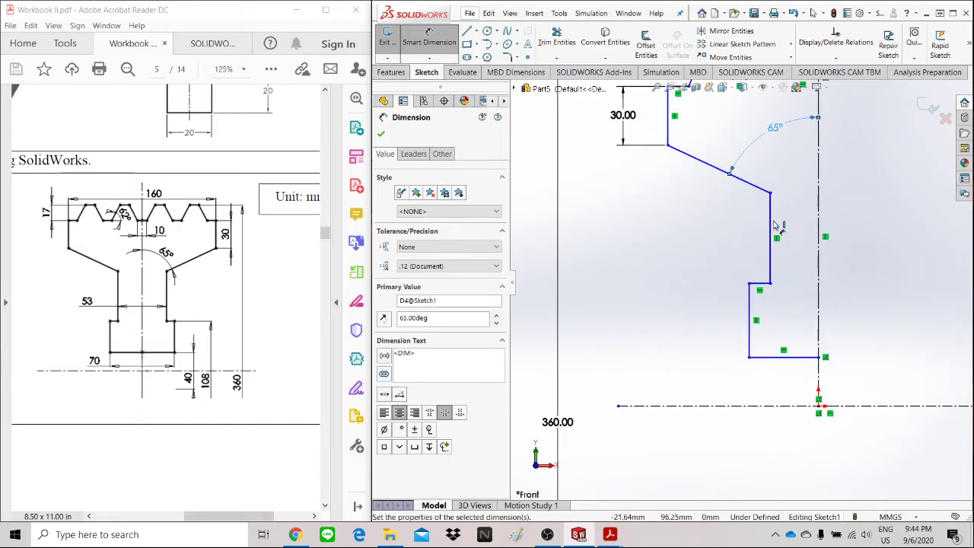
click(760, 286)
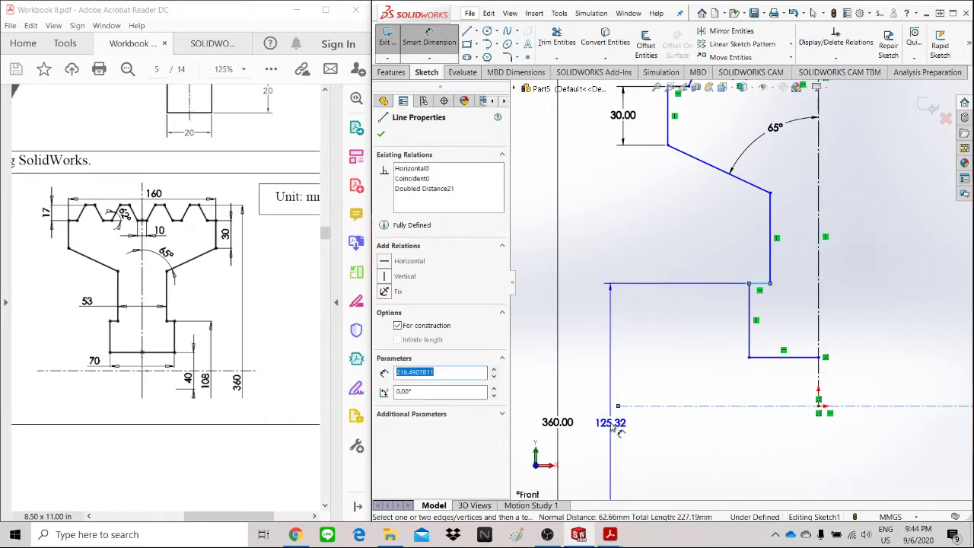
click(601, 415)
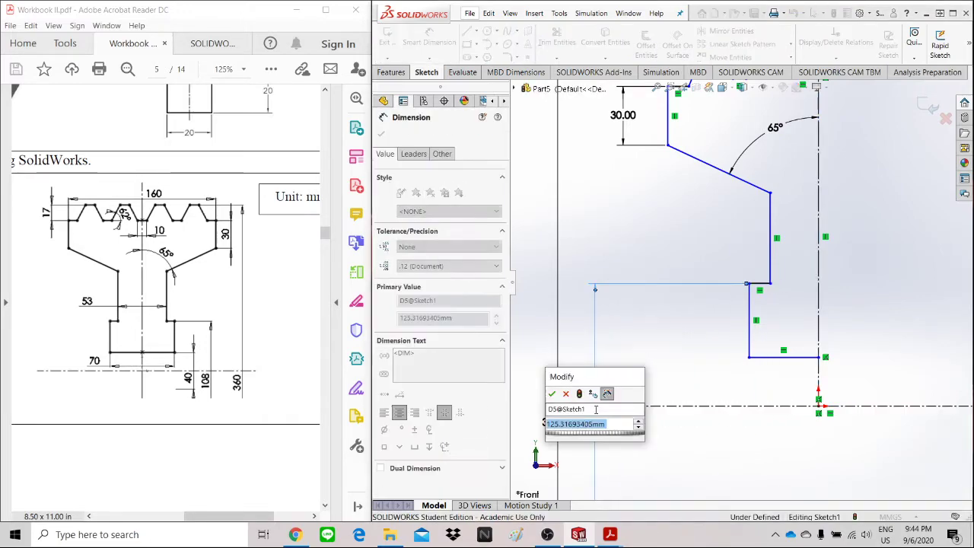
text(108)
key(Return)
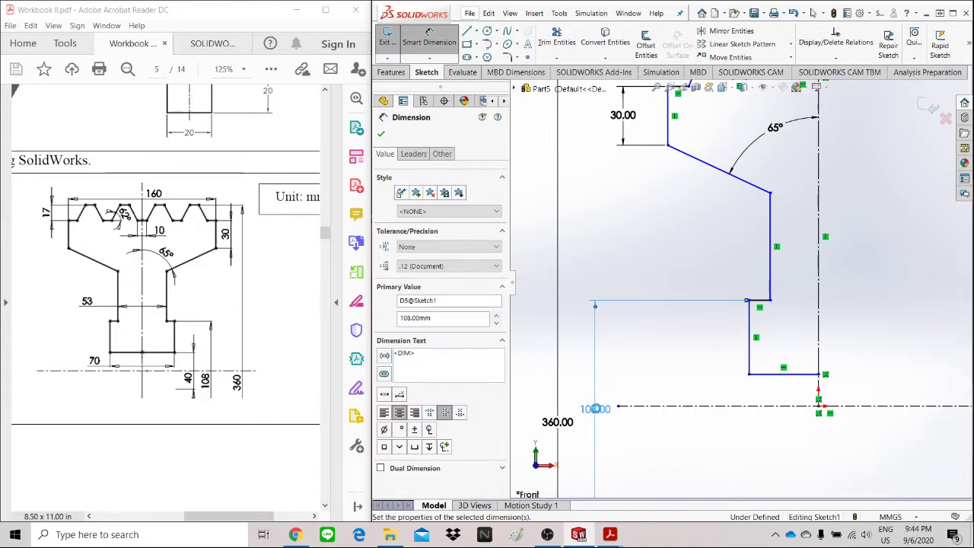
Dimension the bore diameter from the profile's base line across the horizontal centerline as 40 mm.
click(761, 373)
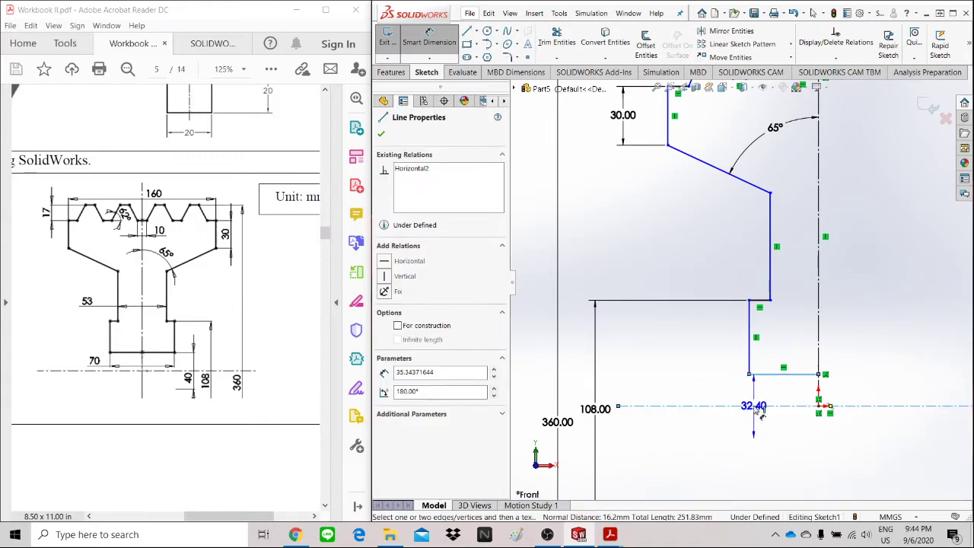
click(685, 406)
text(40)
key(Return)
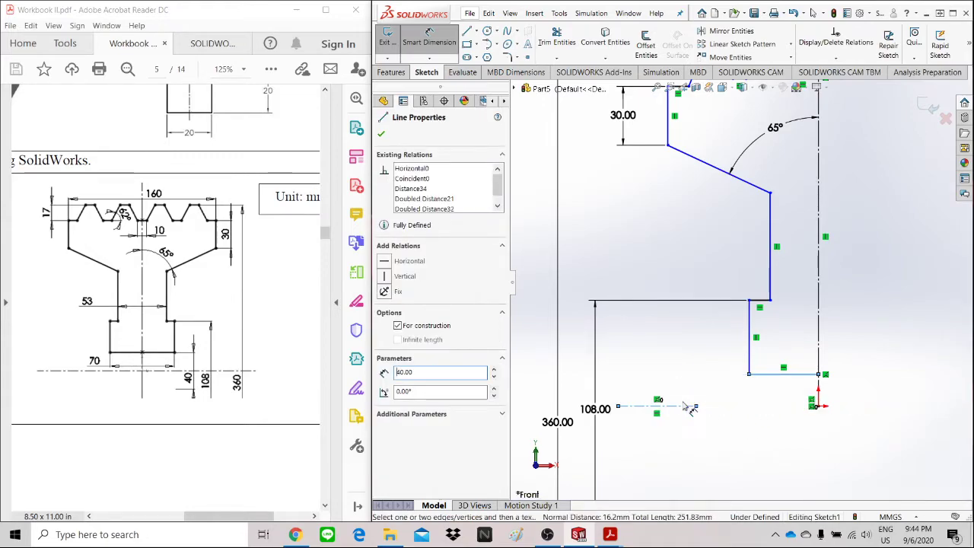
scroll(692, 396, up, 2)
click(689, 387)
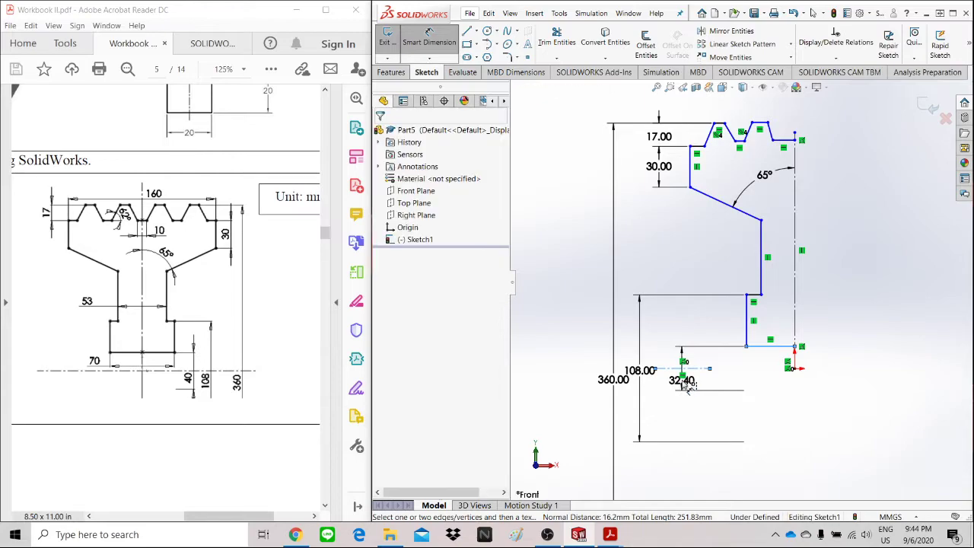
text(40)
key(Return)
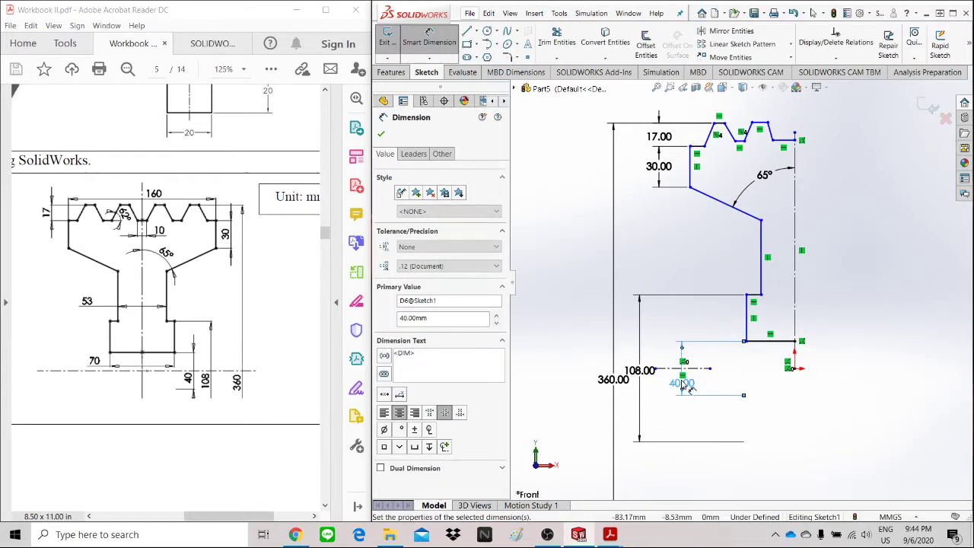
Space out the 108 mm and 40 mm diameter dimensions beside the 360 mm dimension.
scroll(668, 414, down, 1)
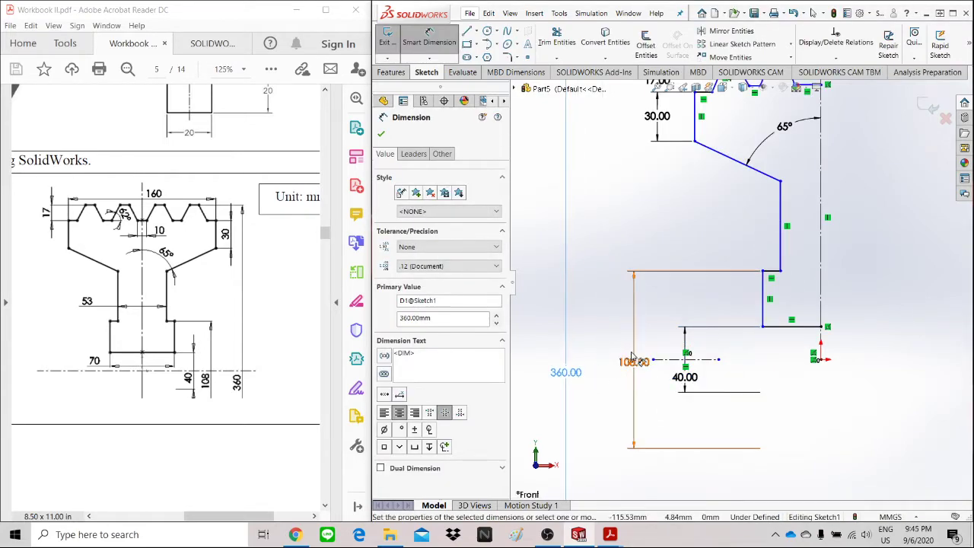
click(569, 373)
drag(634, 362, 611, 372)
drag(677, 380, 644, 379)
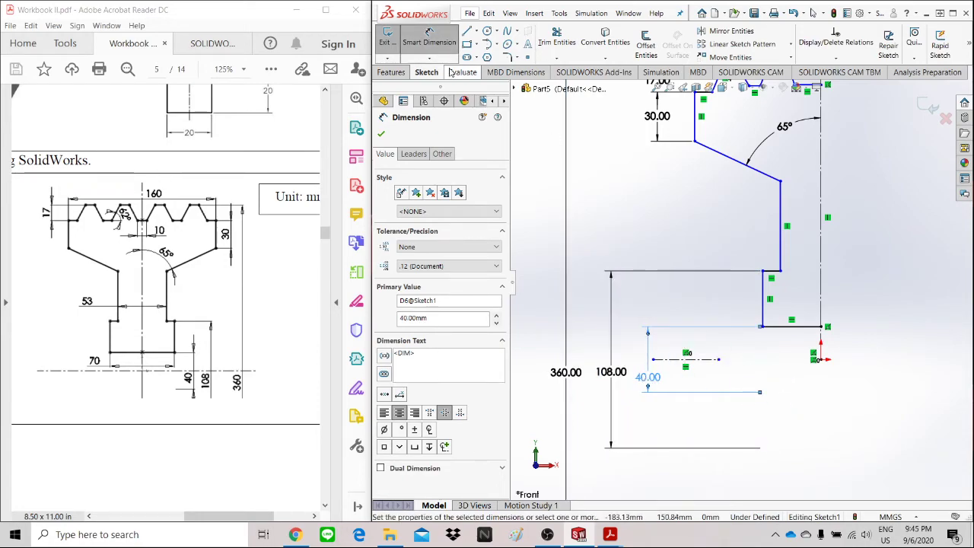
Stretch the shortened horizontal centerline through the origin so it extends well past the vertical centerline.
key(Escape)
drag(719, 359, 959, 359)
click(897, 428)
key(f)
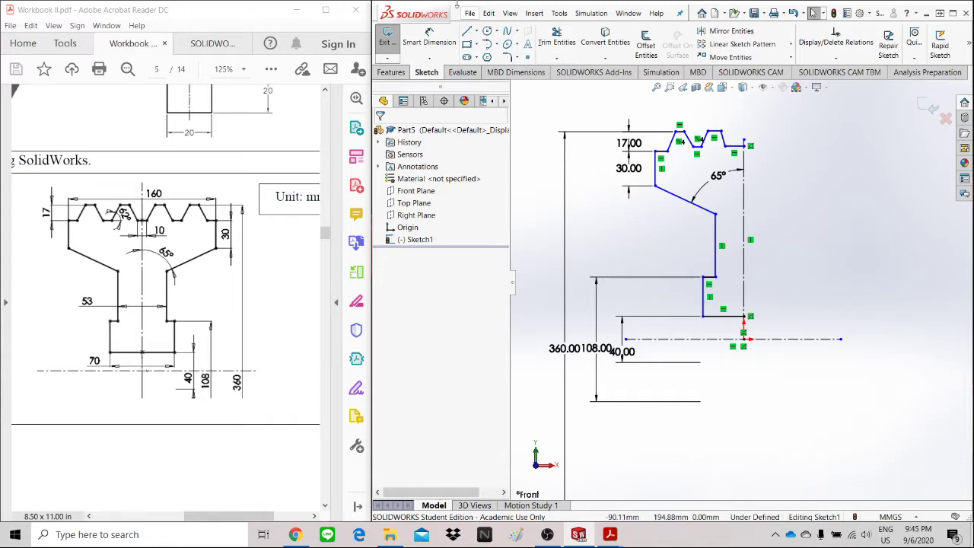
Dimension the rim's full width from its vertical edge across the vertical centerline as 160 mm.
click(429, 35)
click(661, 166)
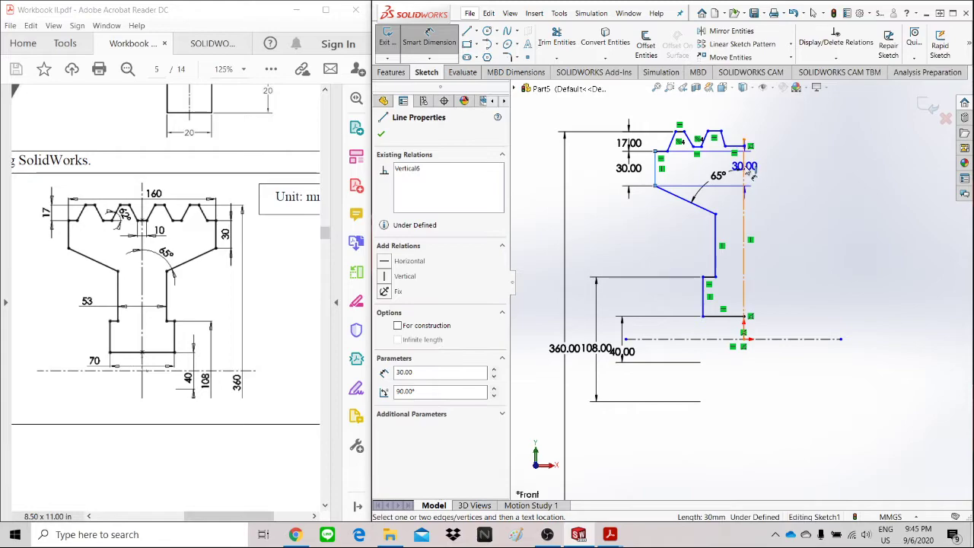
click(754, 109)
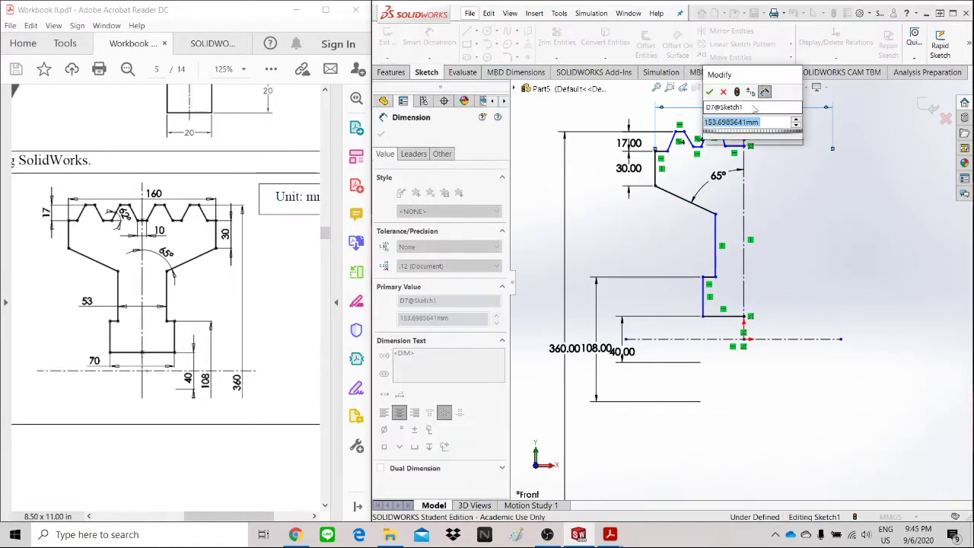
text(160)
key(Return)
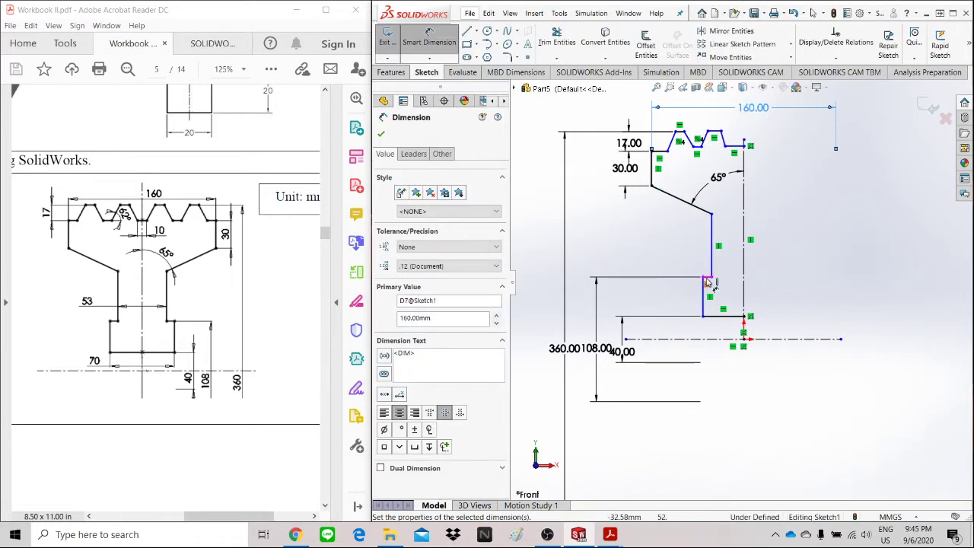
Dimension the web's full thickness from its vertical edge across the vertical centerline as 50 mm.
click(713, 265)
click(753, 257)
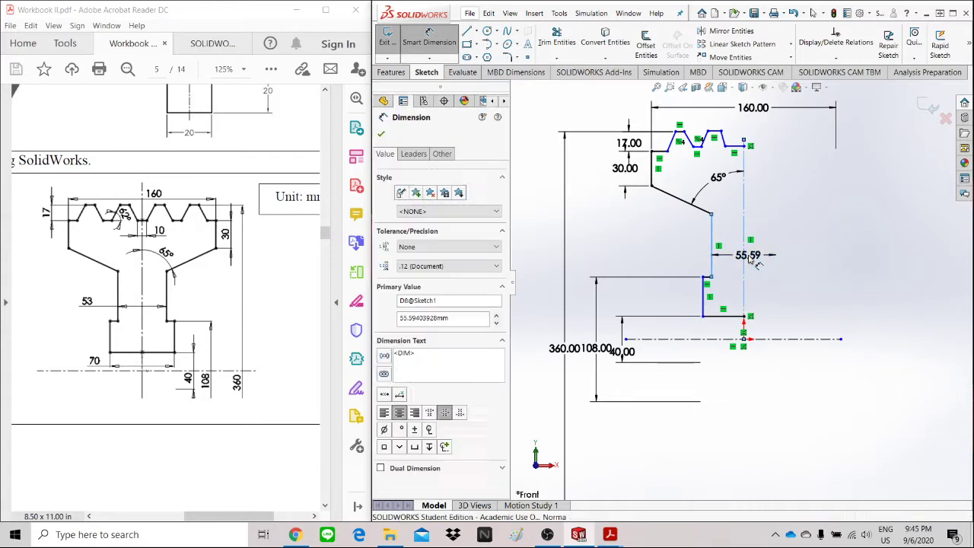
text(50)
key(Return)
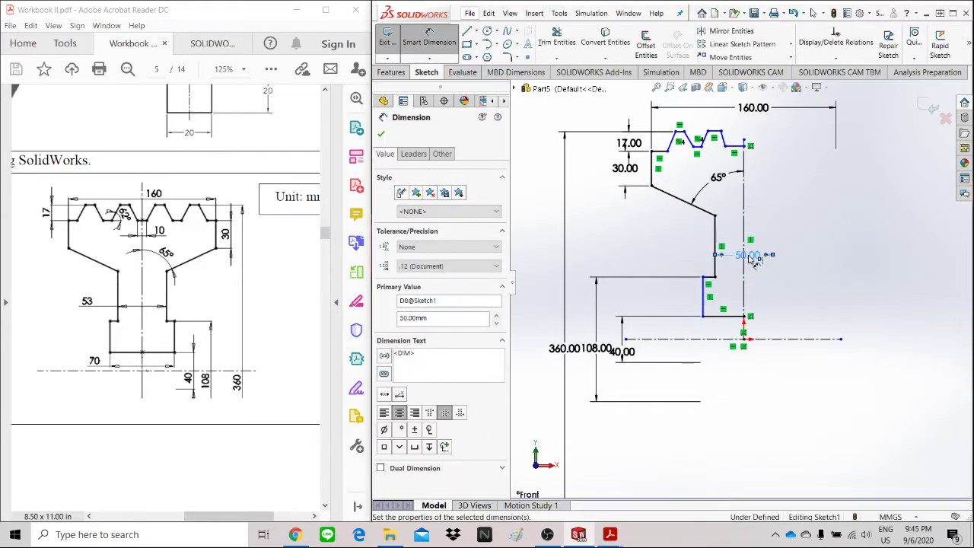
Dimension the hub's full width from its vertical edge across the vertical centerline as 70 mm.
click(703, 293)
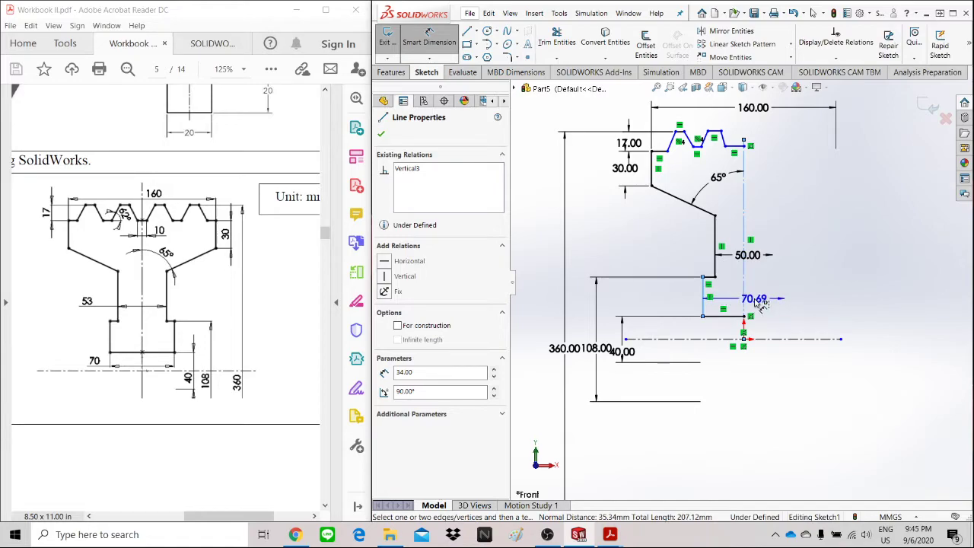
click(747, 378)
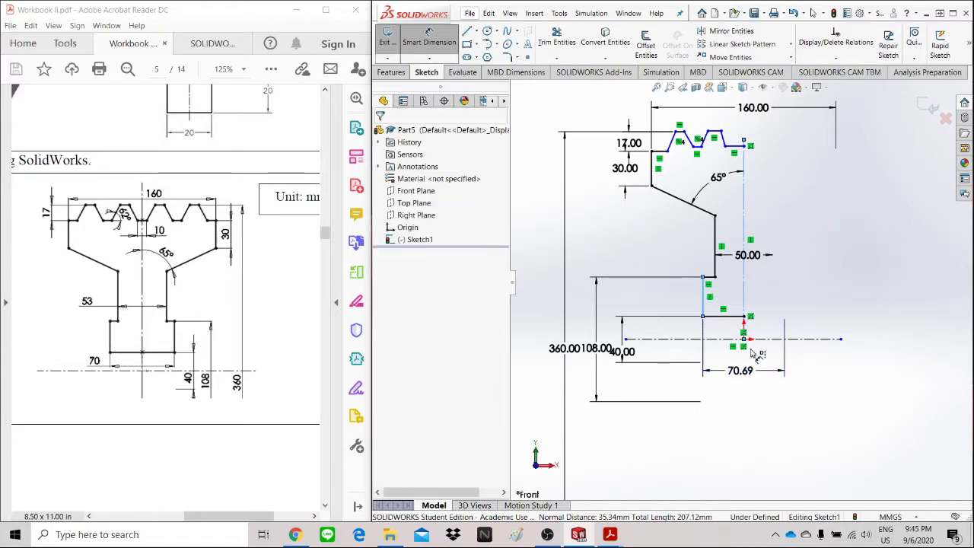
text(70)
key(Return)
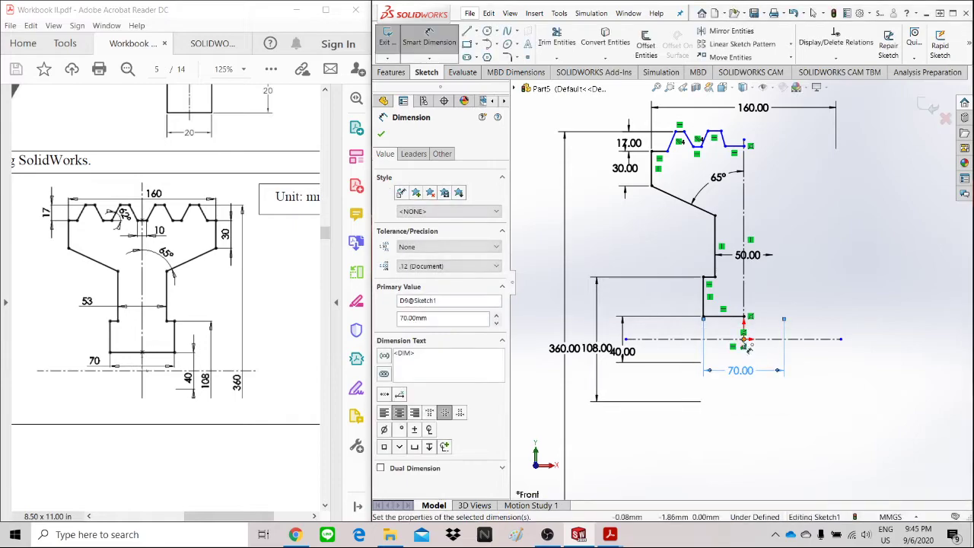
Dimension the angle between the inner tooth's outer flank and the adjacent groove floor as 62°.
scroll(689, 167, down, 3)
scroll(742, 172, up, 3)
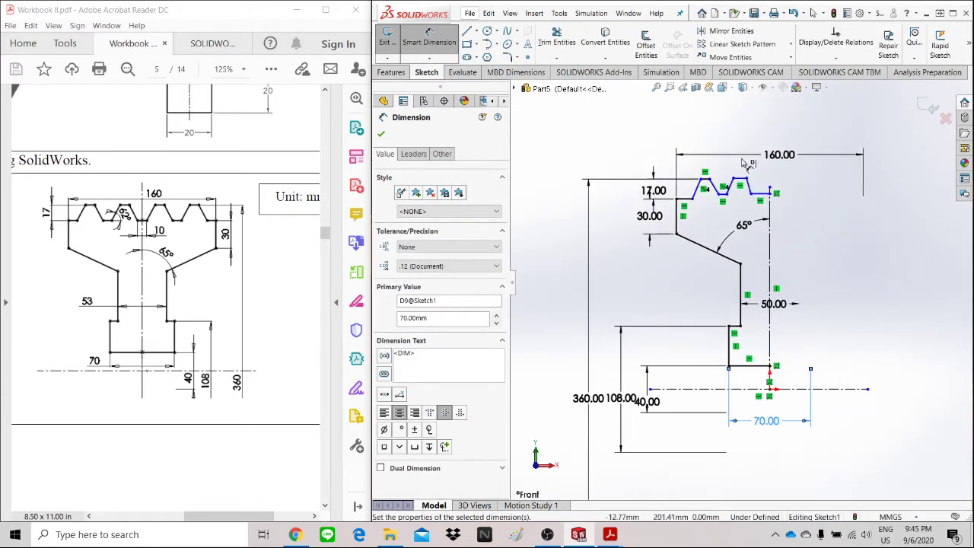
scroll(730, 183, down, 5)
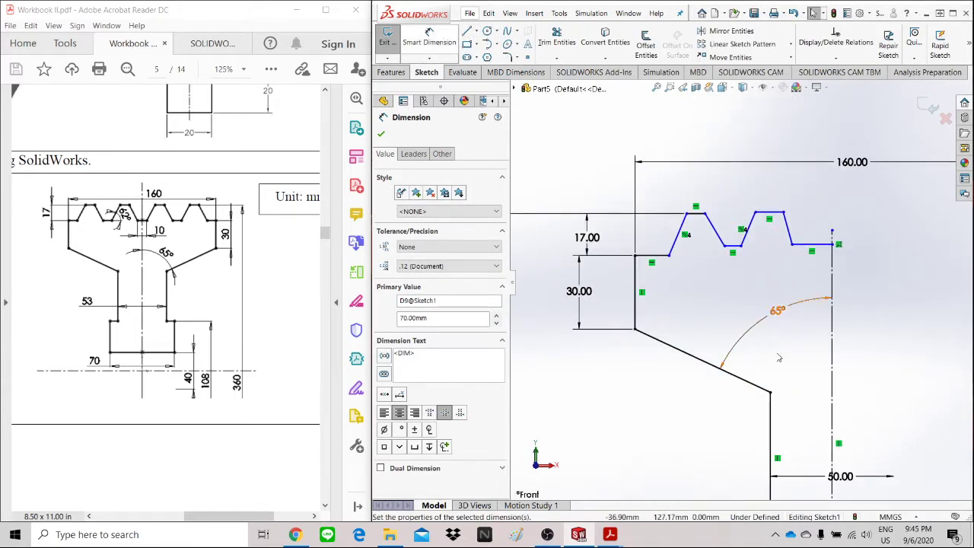
scroll(692, 235, down, 2)
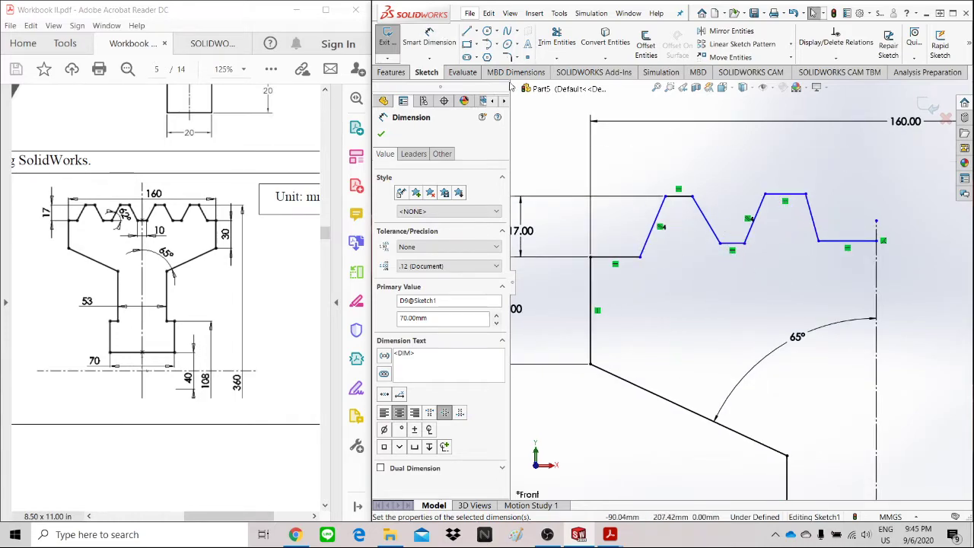
click(430, 37)
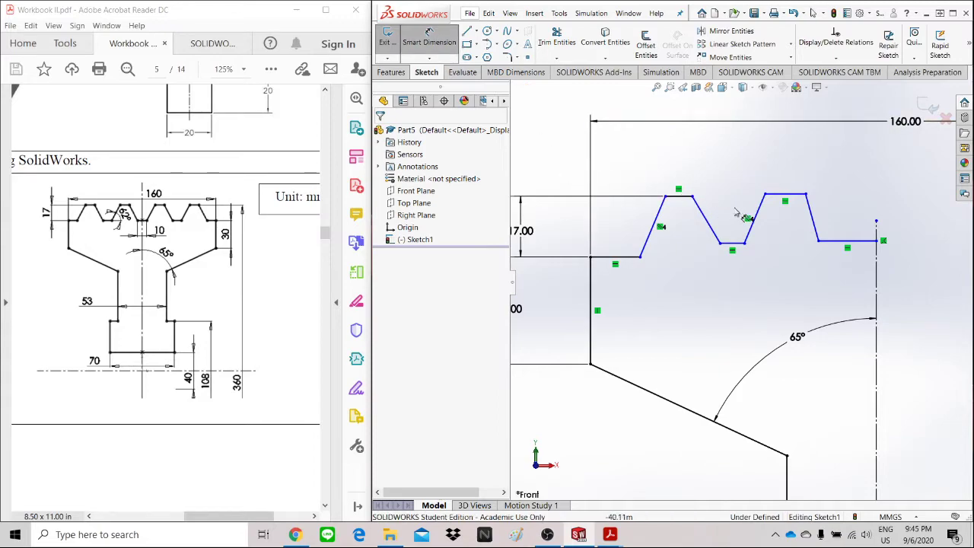
click(748, 243)
click(731, 242)
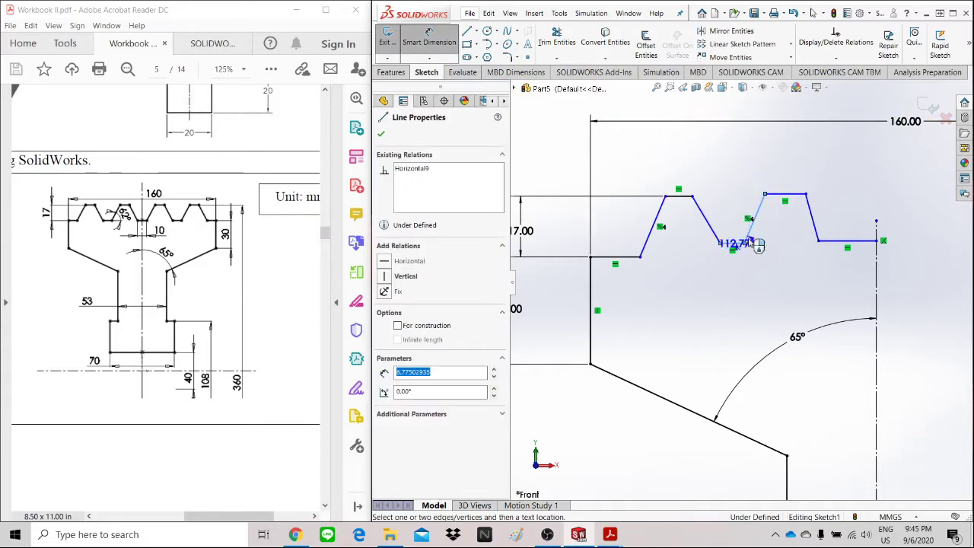
click(789, 233)
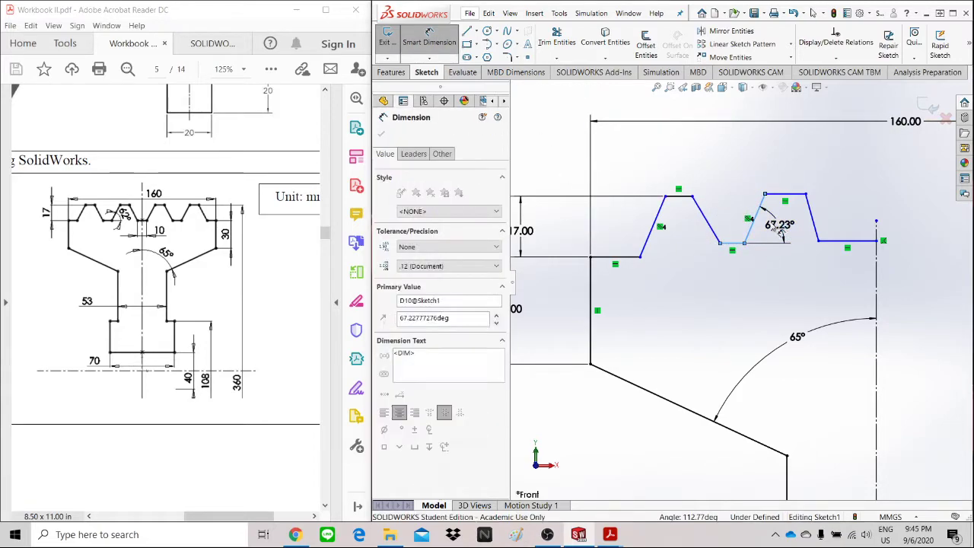
text(62)
key(Return)
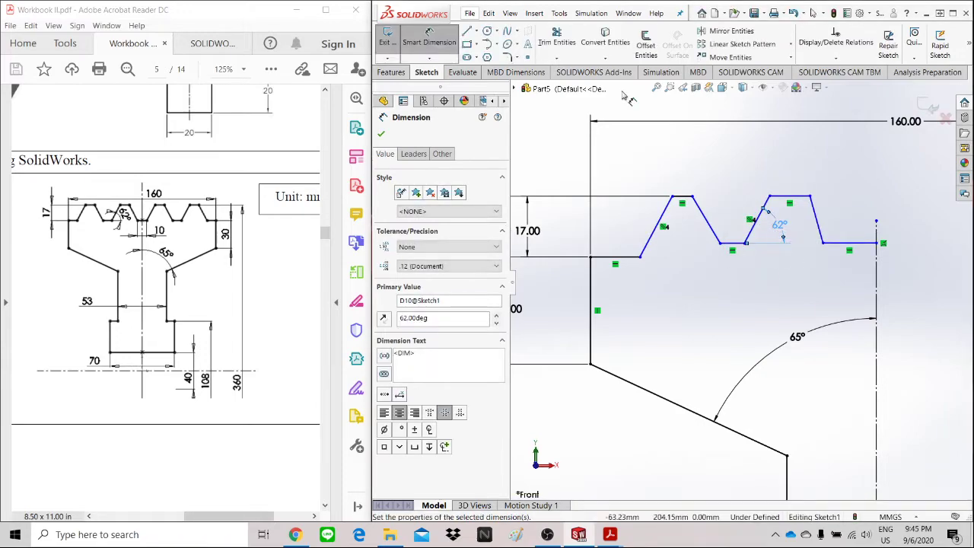
Make the top edges of the two rim teeth collinear.
scroll(810, 249, down, 3)
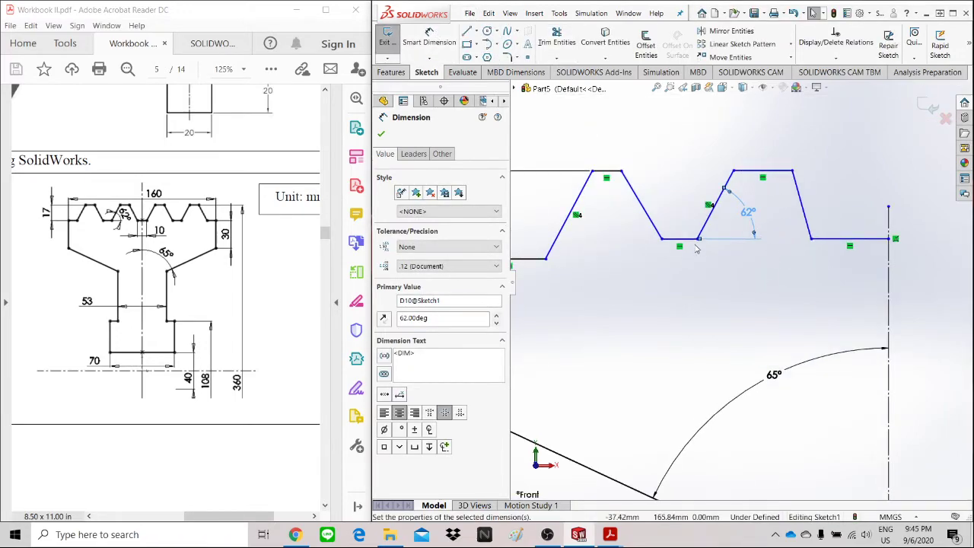
scroll(696, 248, up, 1)
click(631, 189)
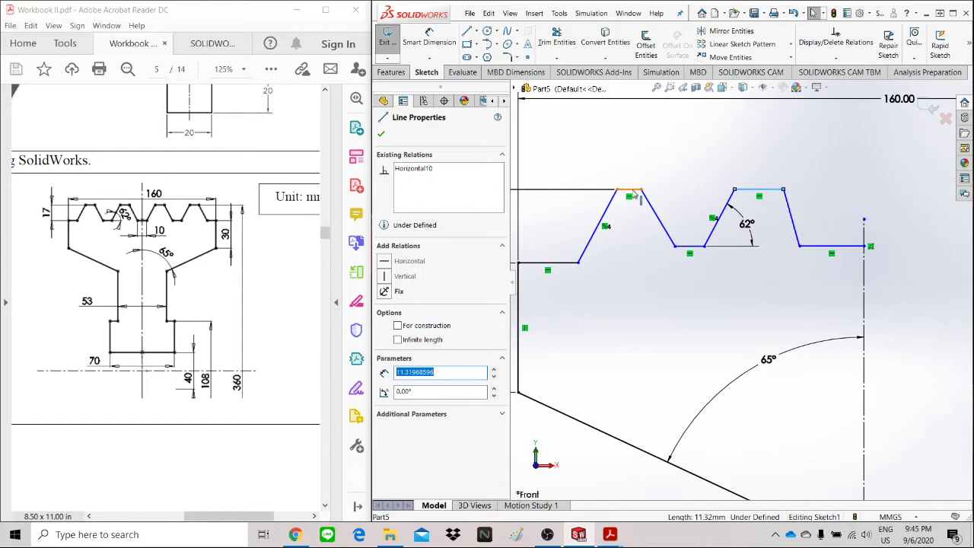
ctrl+click(759, 189)
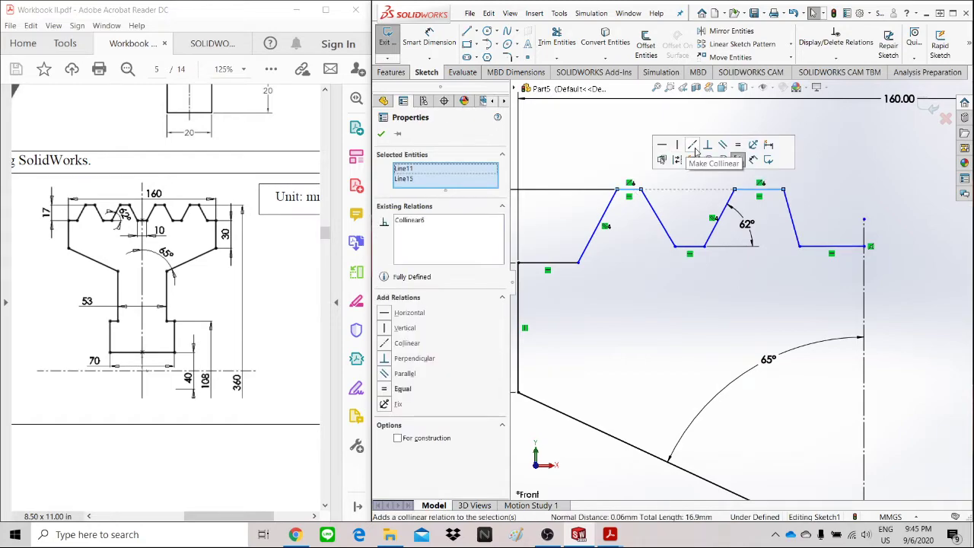
click(693, 146)
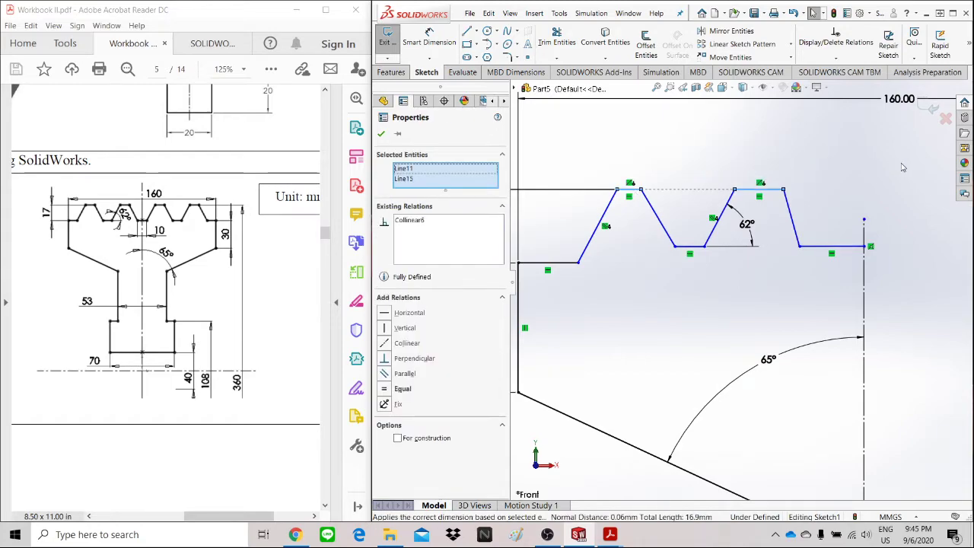
Make the three horizontal base segments between and beside the rim teeth collinear.
click(820, 248)
ctrl+click(698, 252)
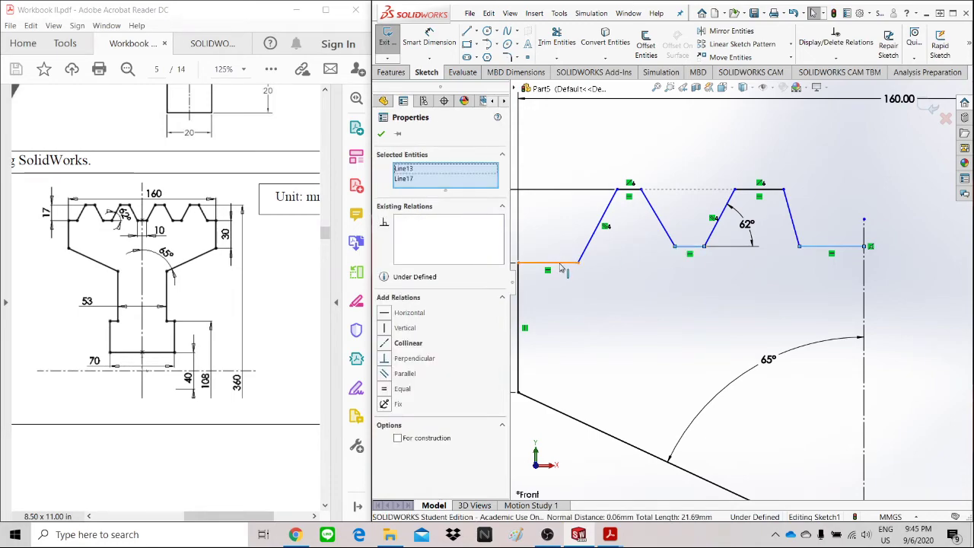
ctrl+click(561, 267)
click(620, 218)
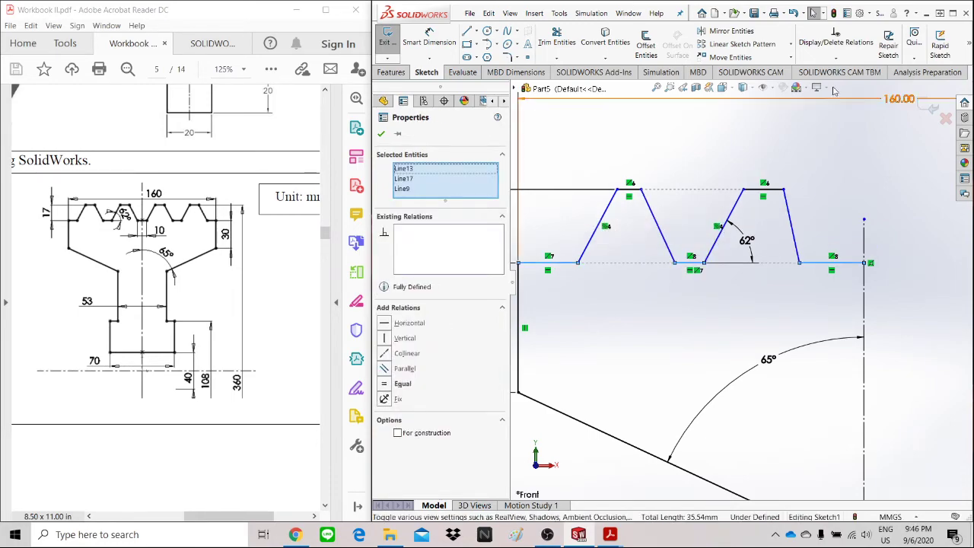
click(822, 165)
Make the two teeth's flanks facing the vertical centerline parallel to each other.
ctrl+middle_drag(822, 165, 802, 198)
scroll(803, 199, down, 1)
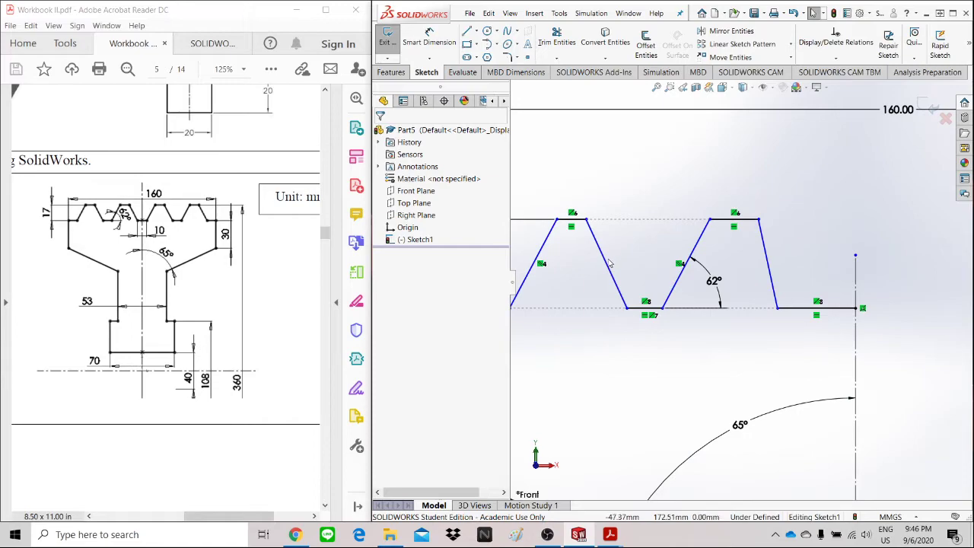
click(768, 263)
click(801, 267)
click(774, 289)
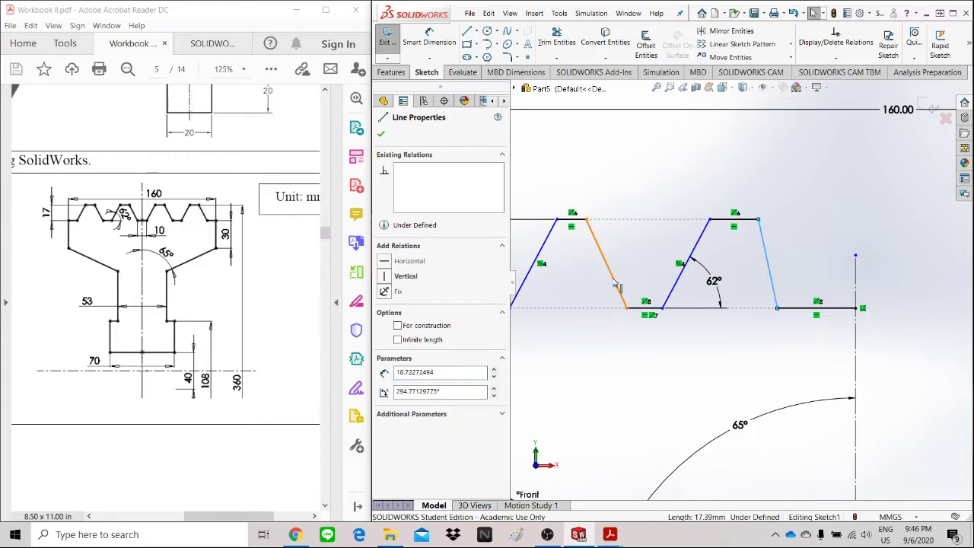
ctrl+click(617, 287)
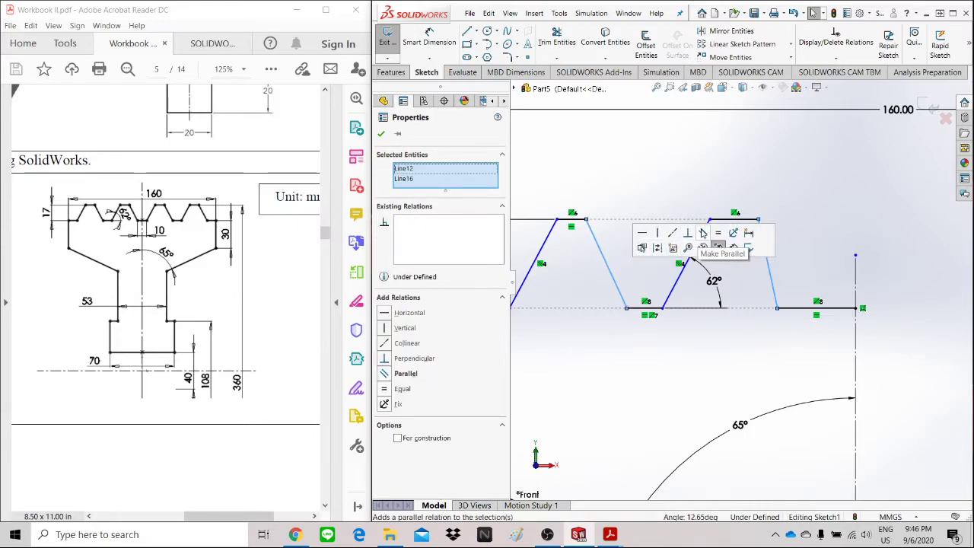
click(703, 233)
click(652, 152)
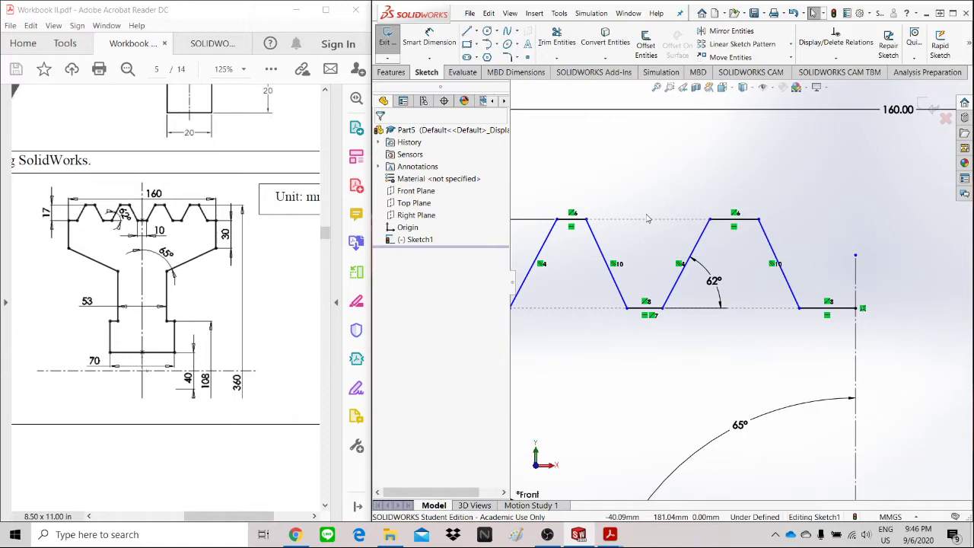
Dimension the horizontal base segment at the rim's outer edge as 10 mm.
scroll(536, 229, down, 2)
scroll(586, 294, up, 3)
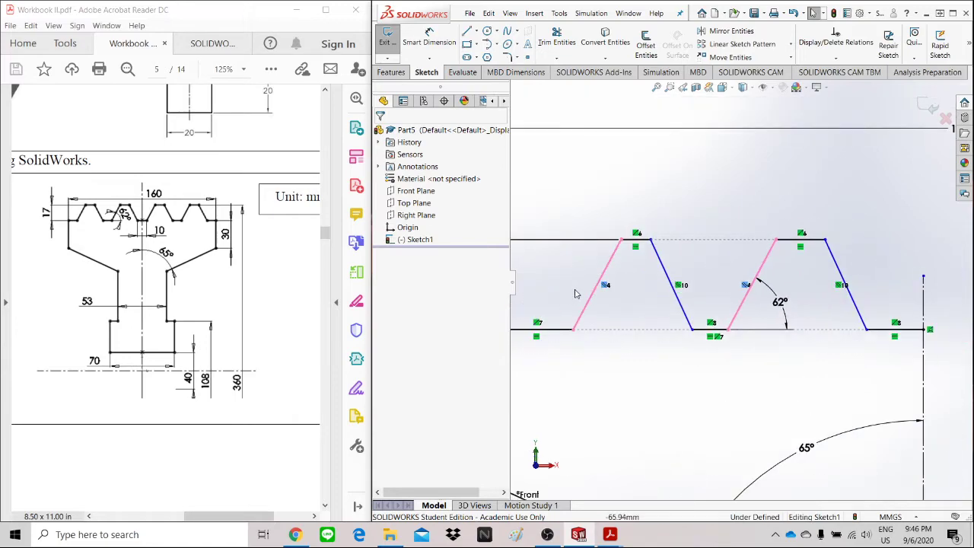
scroll(643, 300, down, 1)
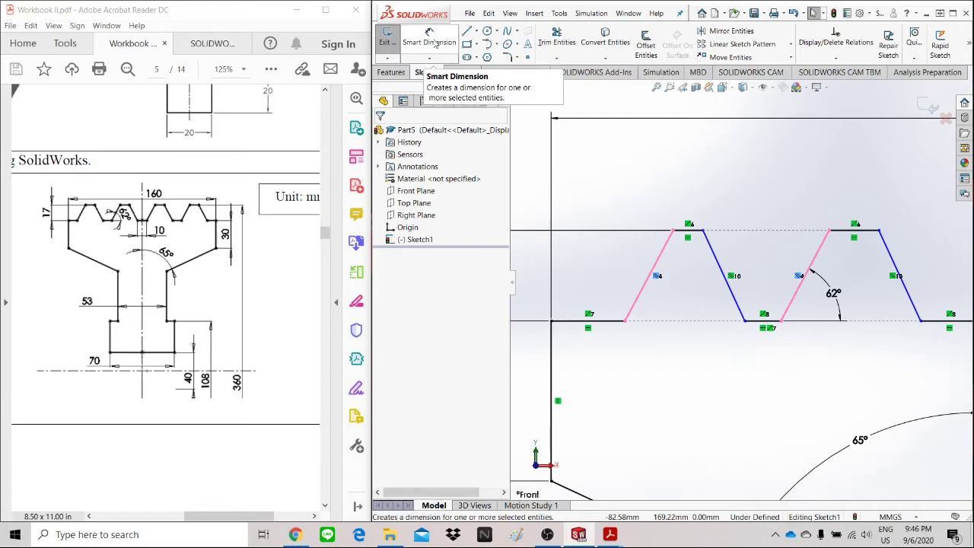
click(430, 42)
click(605, 321)
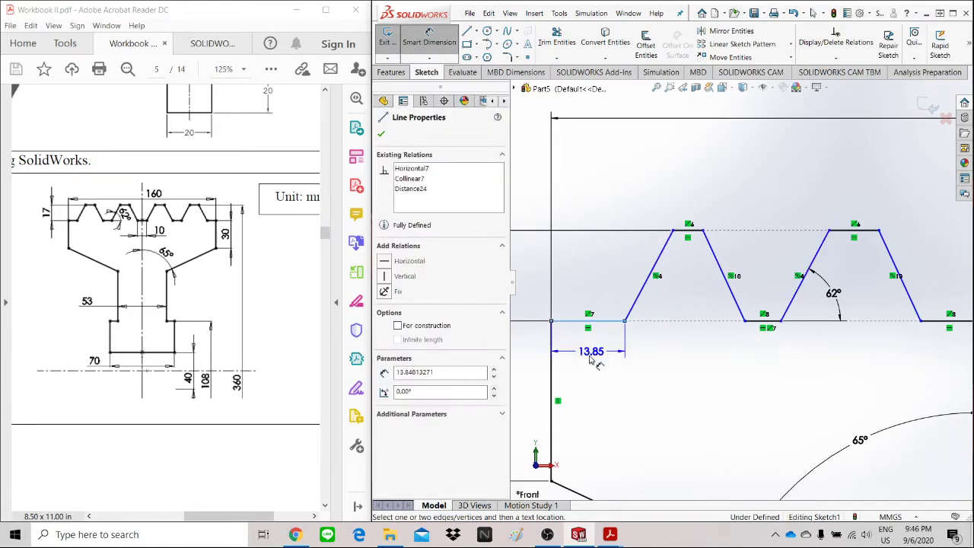
click(593, 367)
text(10)
key(Return)
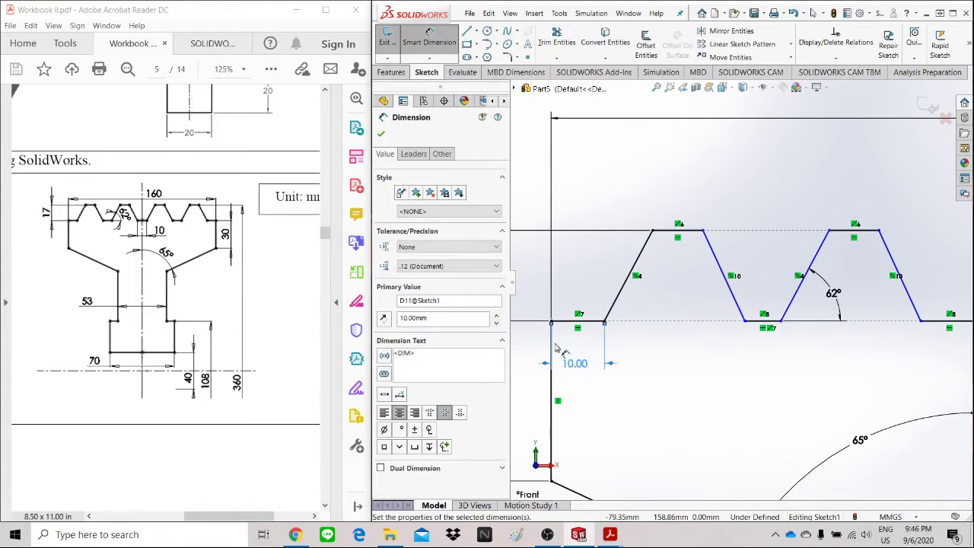
Dimension the central groove floor's full width across the vertical centerline as 10 mm.
scroll(813, 383, up, 2)
scroll(826, 293, down, 2)
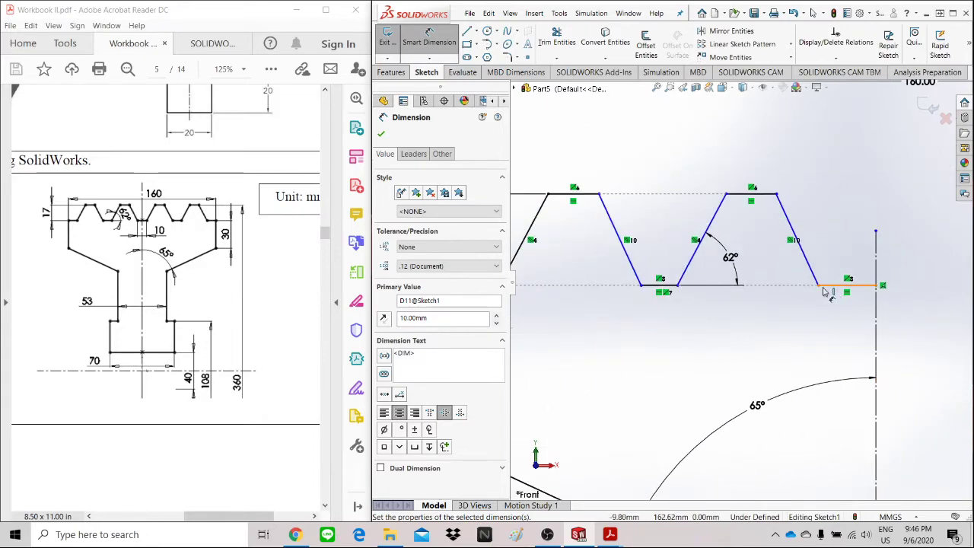
click(822, 289)
click(846, 286)
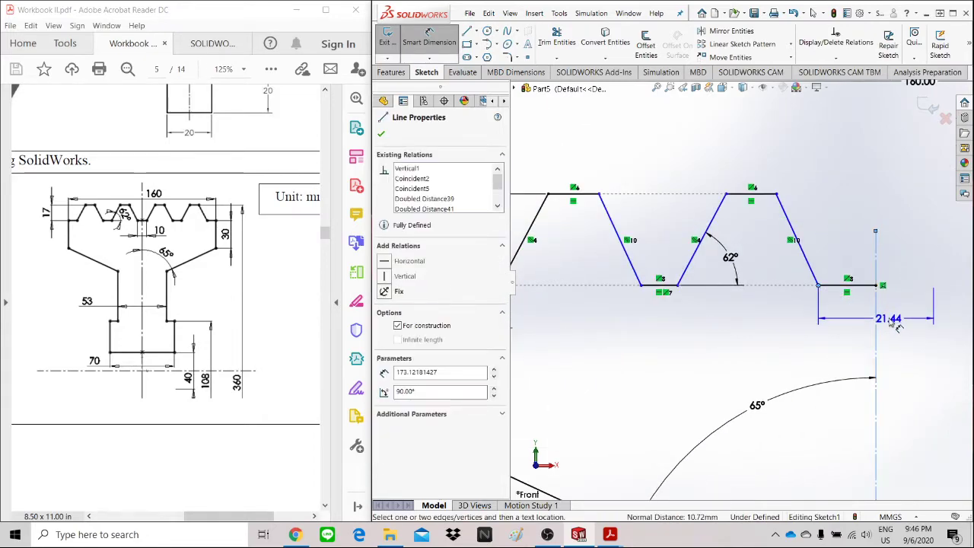
click(875, 324)
text(10)
key(Return)
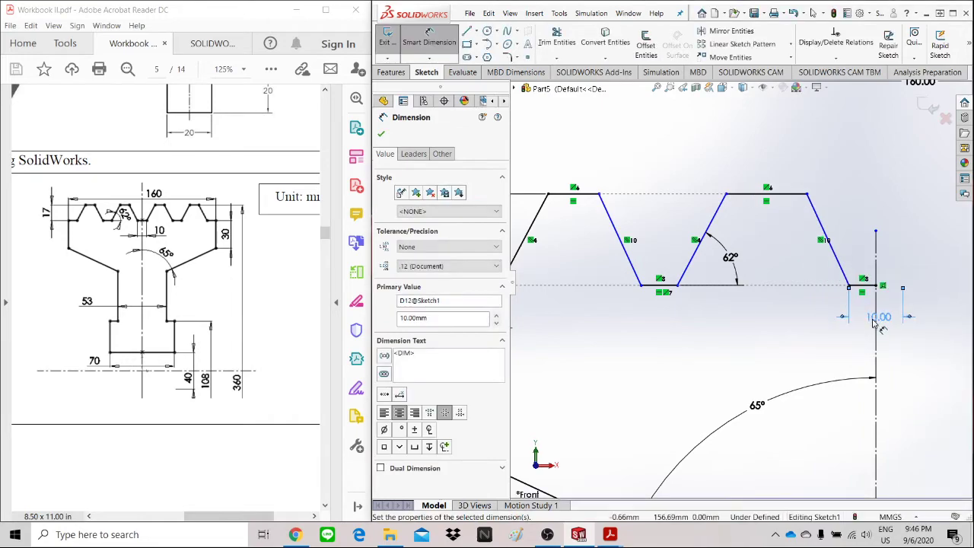
Make the groove floor between the teeth equal in length to the rim's outermost base segment.
scroll(595, 248, down, 1)
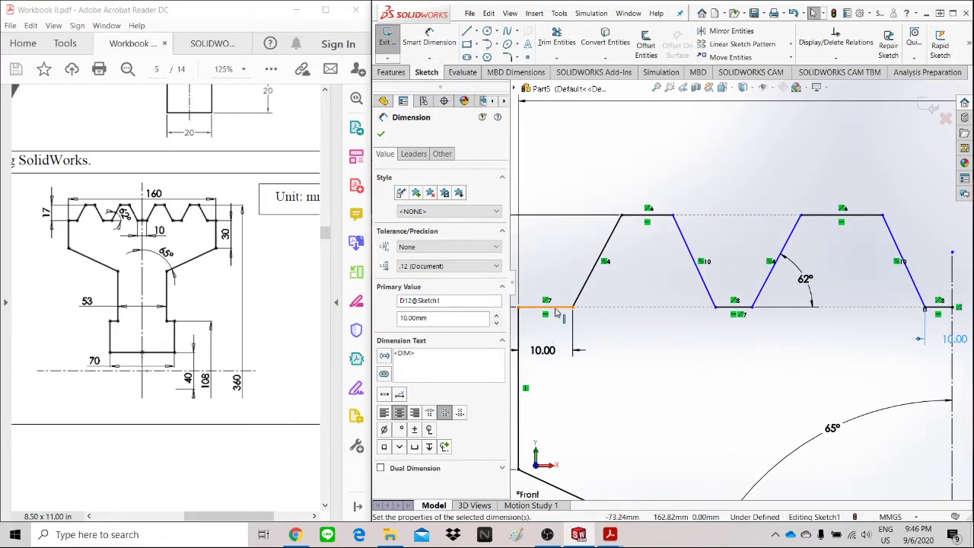
click(557, 312)
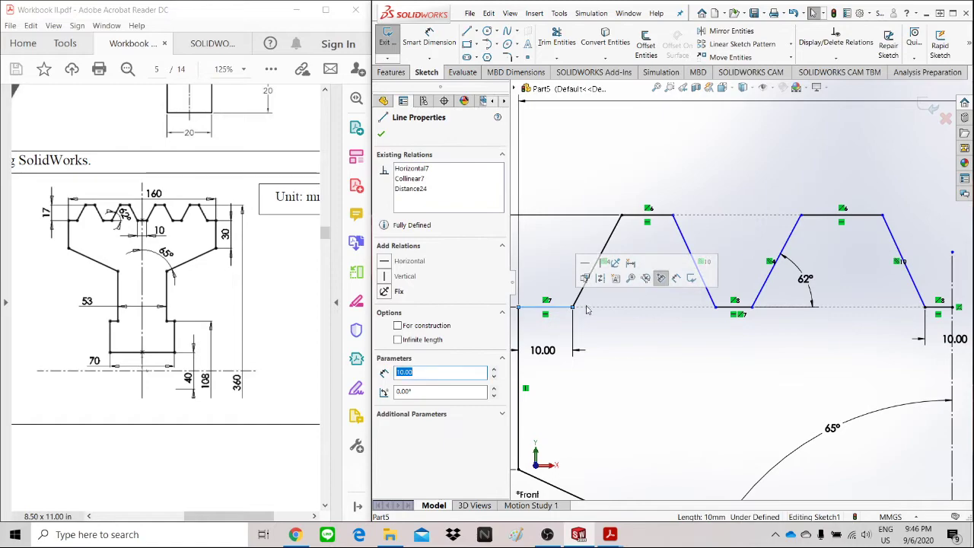
ctrl+click(725, 308)
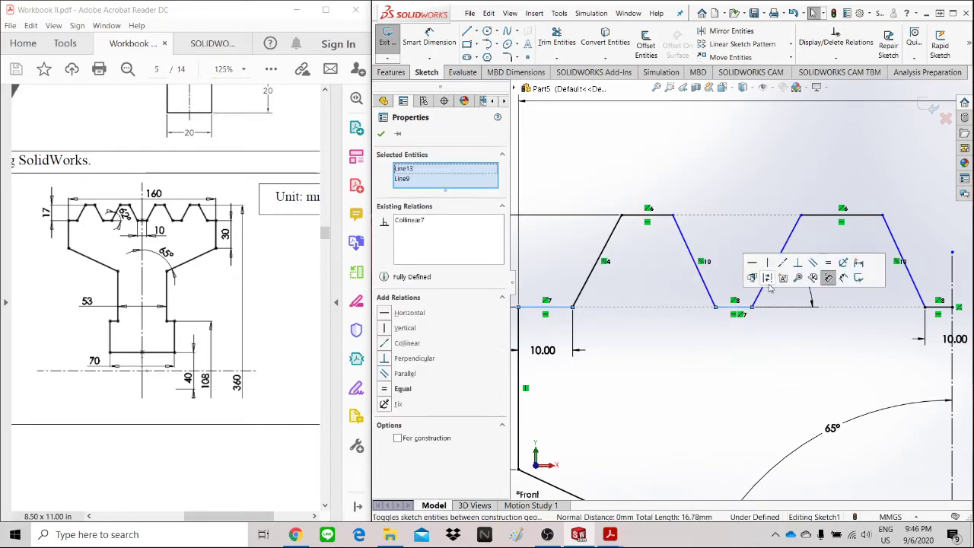
click(829, 266)
click(738, 382)
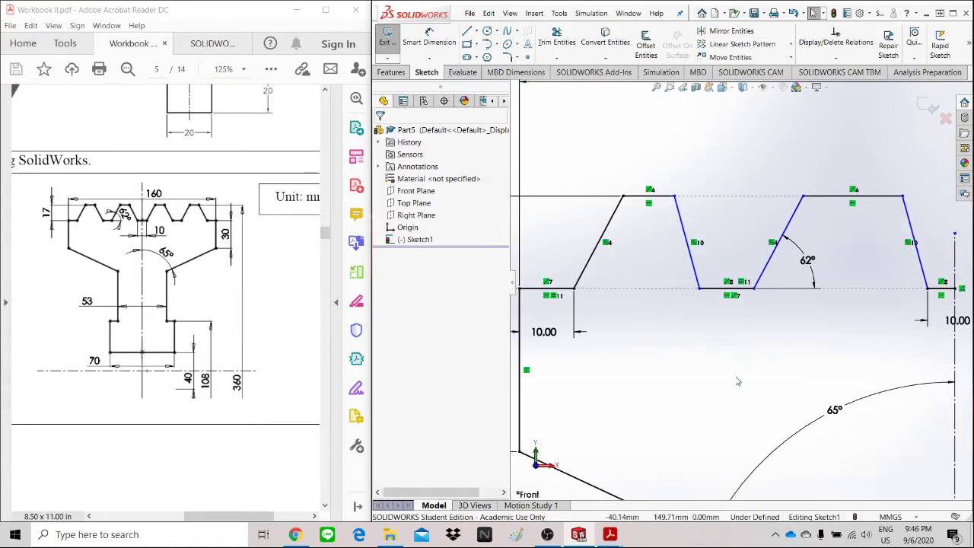
Dimension the angle between the outer tooth's inner flank and the adjacent groove floor as 62°.
scroll(737, 382, up, 2)
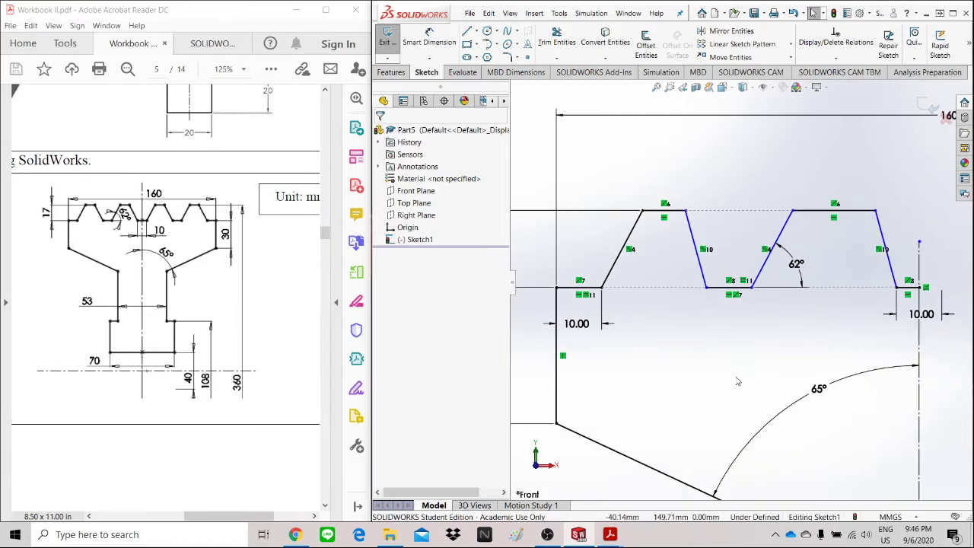
click(428, 42)
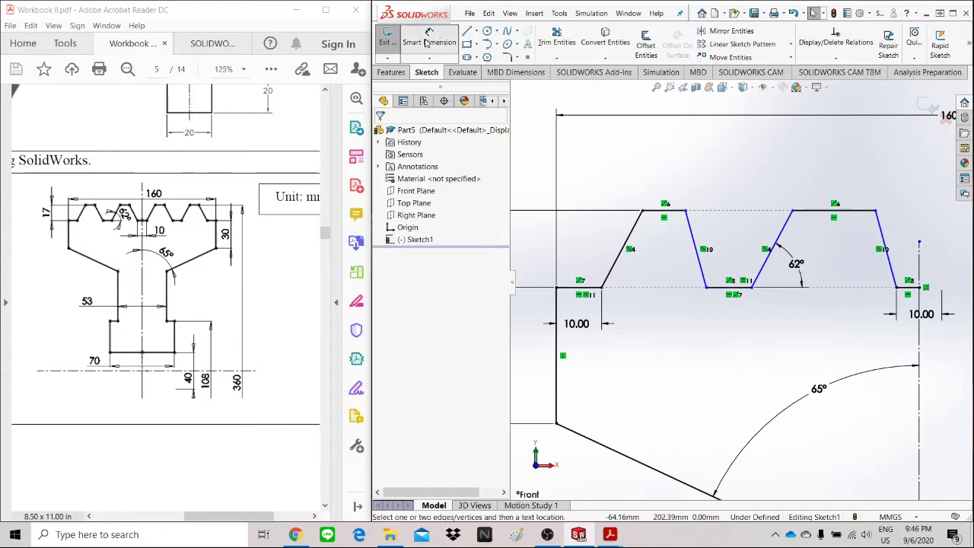
click(694, 243)
click(724, 290)
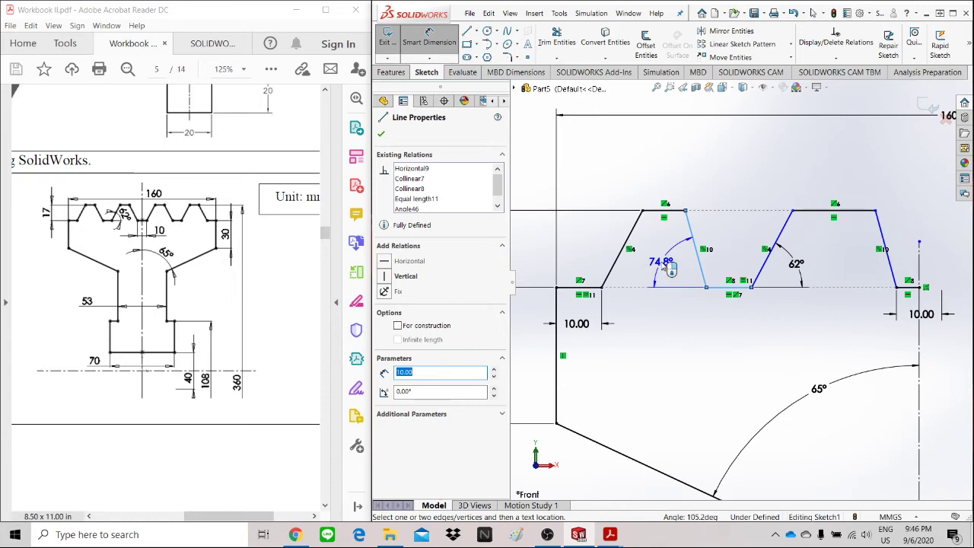
click(664, 268)
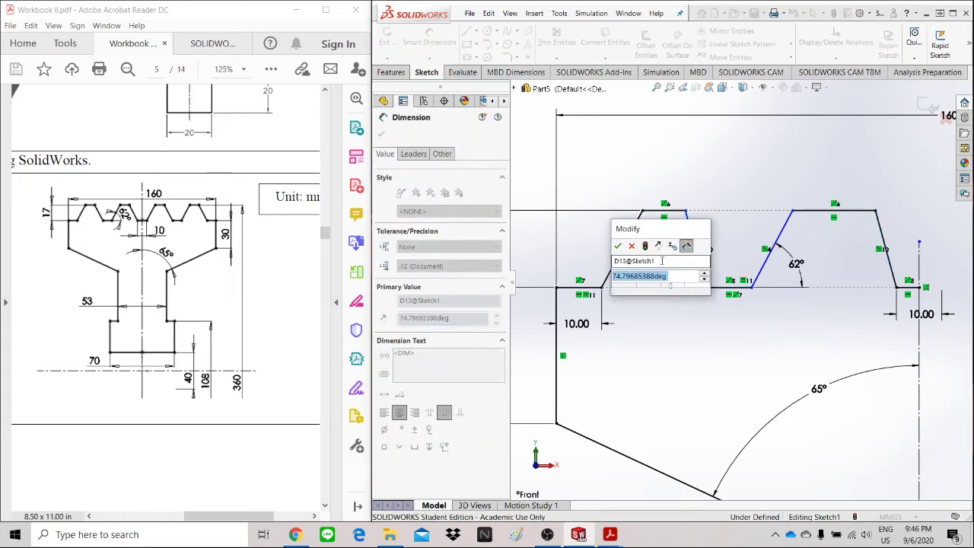
text(62)
key(Return)
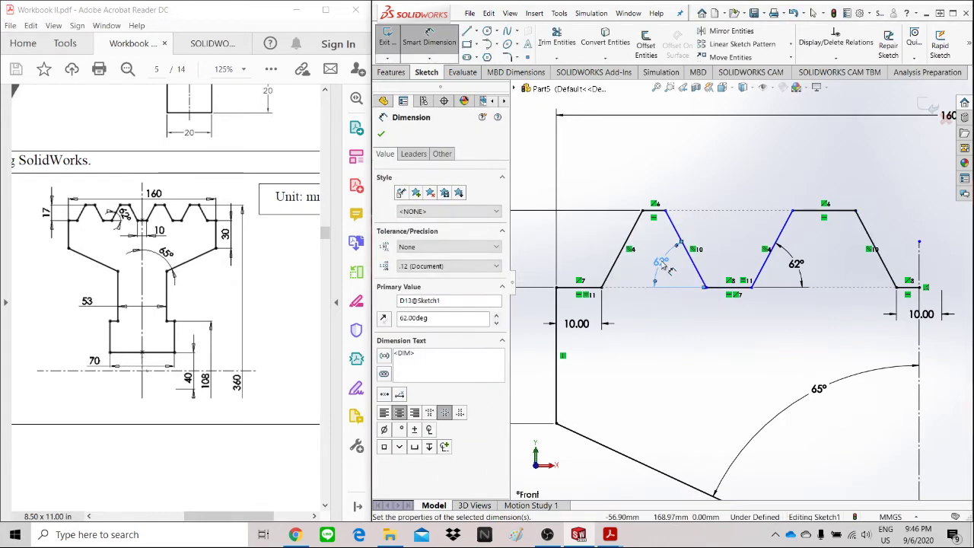
Make the top segments of the two rim teeth equal in length.
scroll(706, 222, down, 2)
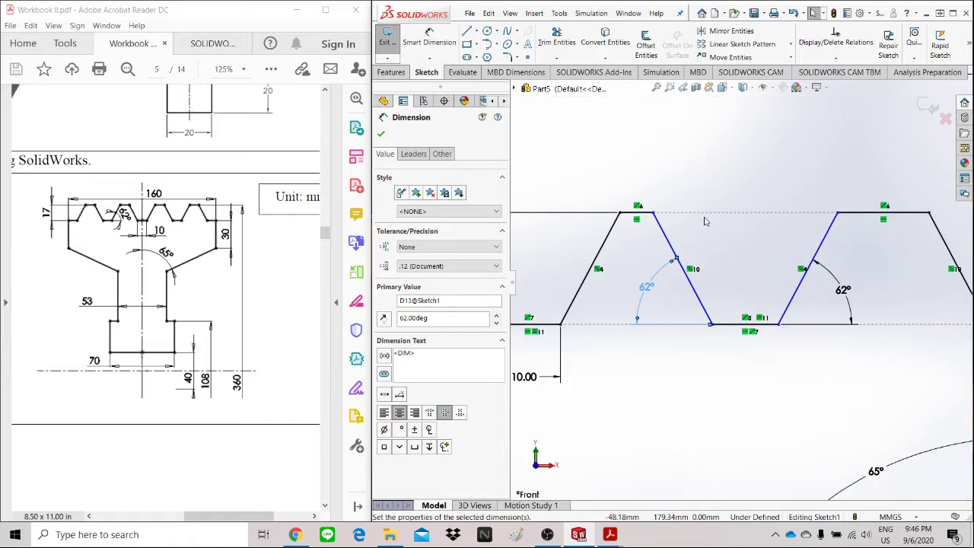
click(649, 214)
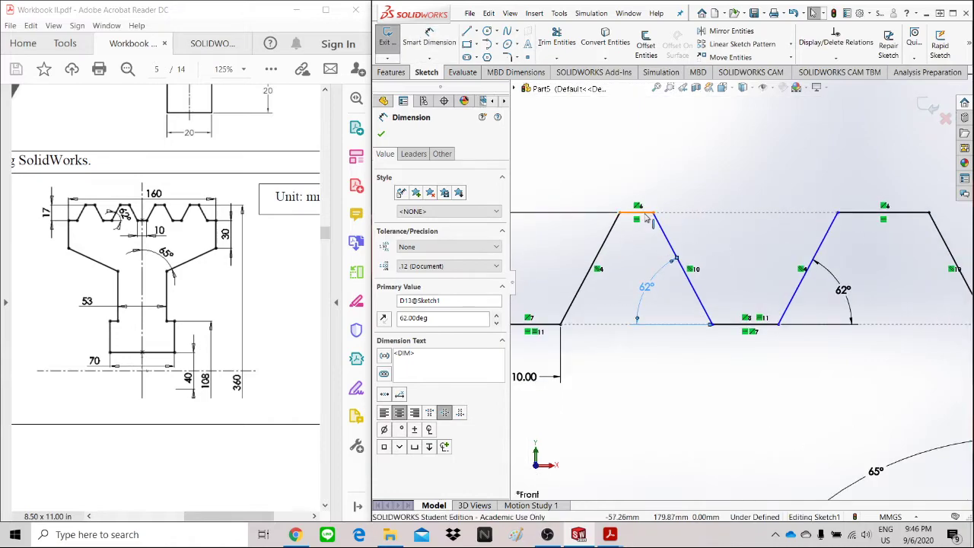
ctrl+click(912, 216)
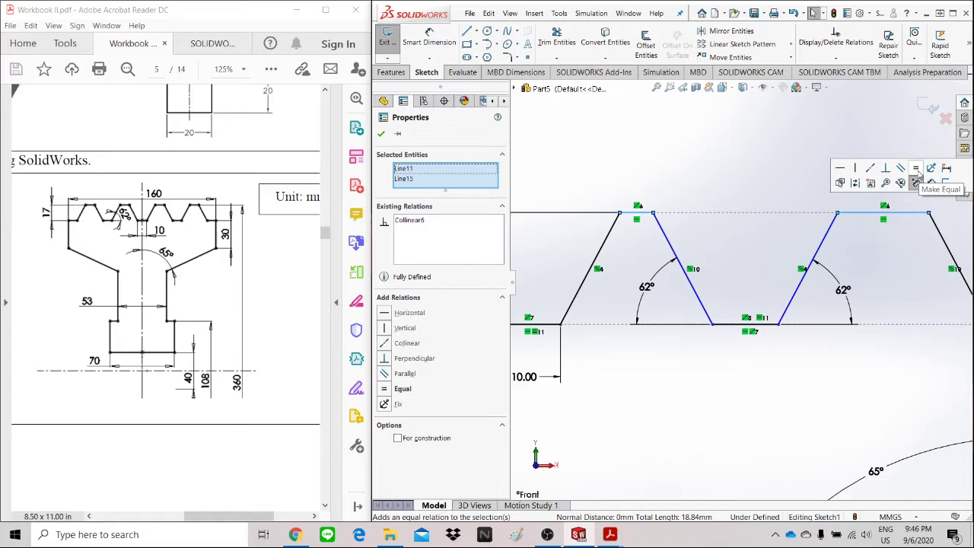
click(918, 180)
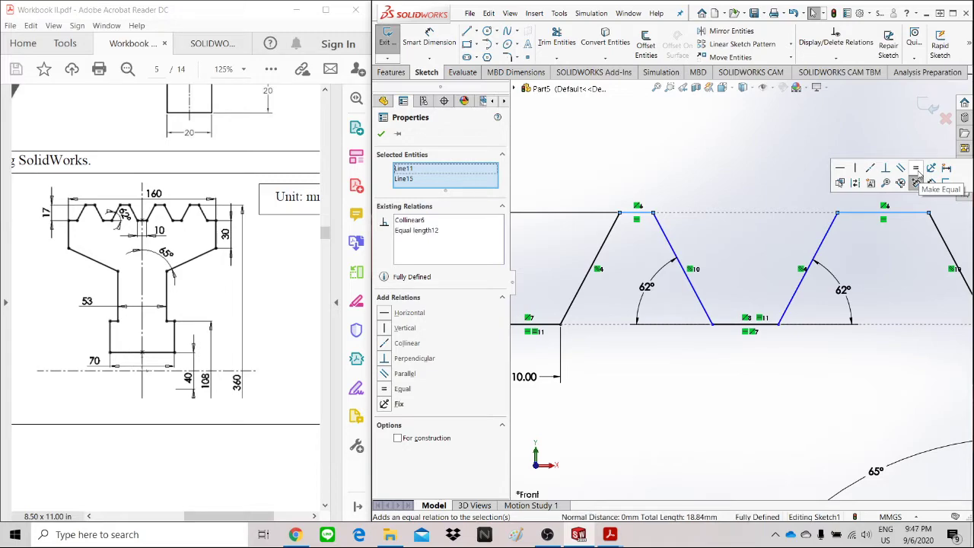
click(876, 381)
scroll(883, 377, up, 4)
scroll(813, 422, down, 3)
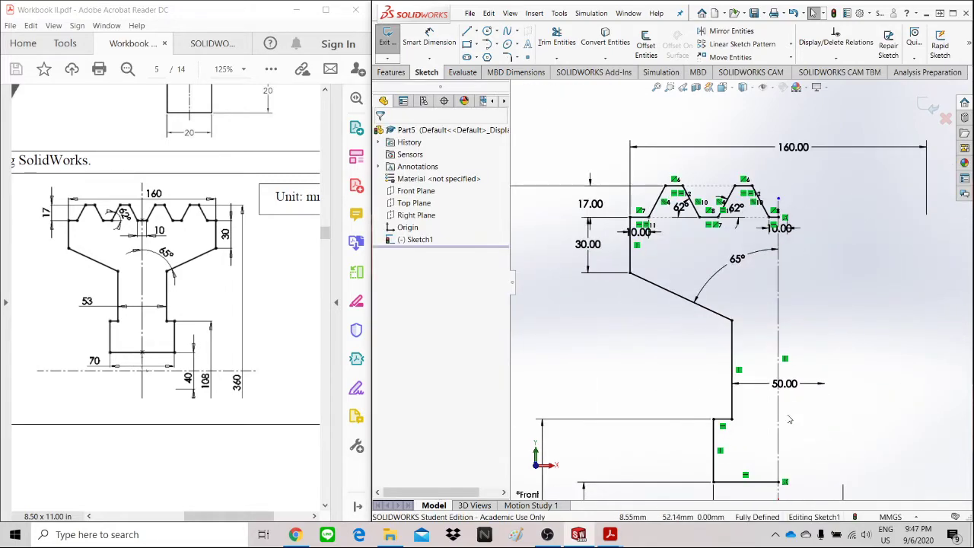
Move the 10 mm dimension of the rim's outermost base segment closer to its line.
scroll(674, 194, down, 4)
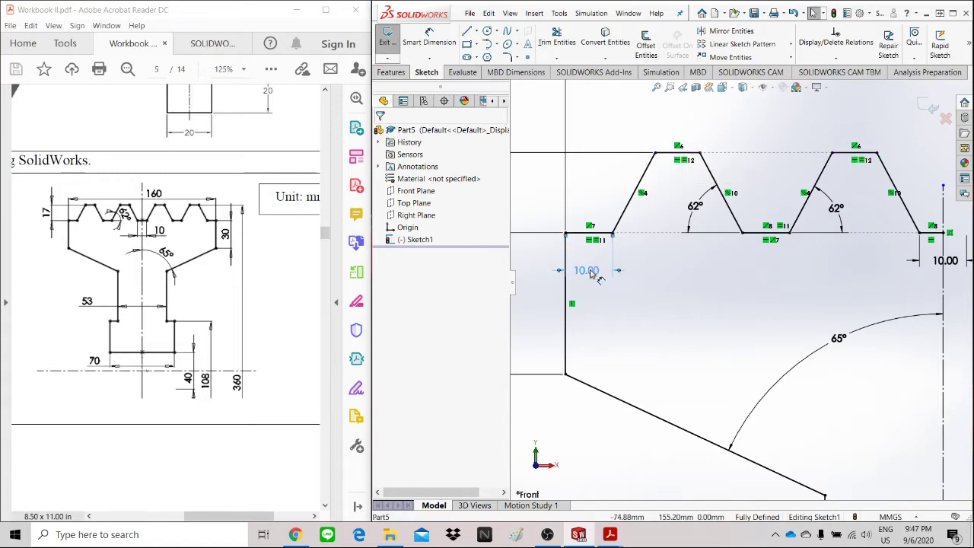
drag(587, 270, 591, 259)
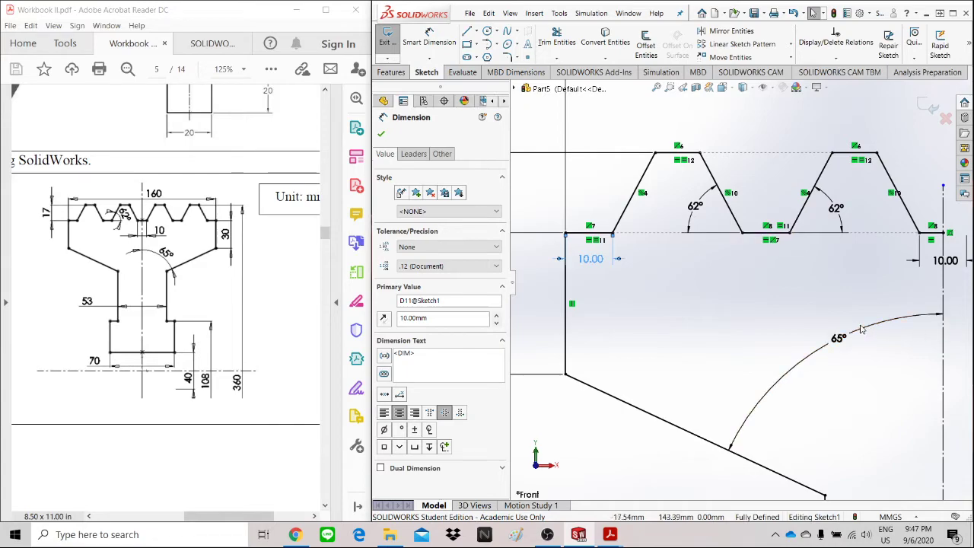
ctrl+middle_drag(946, 252, 901, 253)
scroll(906, 254, down, 1)
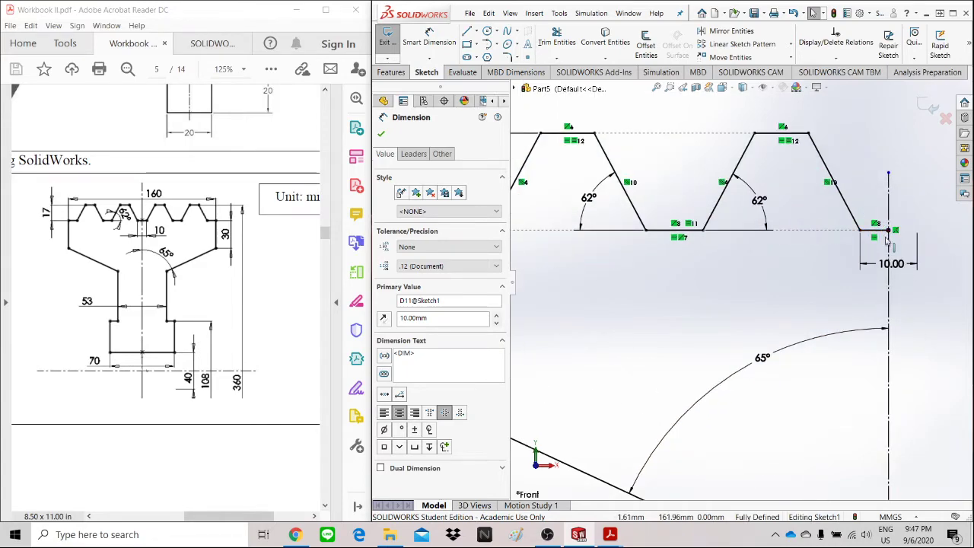
scroll(724, 280, up, 3)
scroll(721, 279, down, 3)
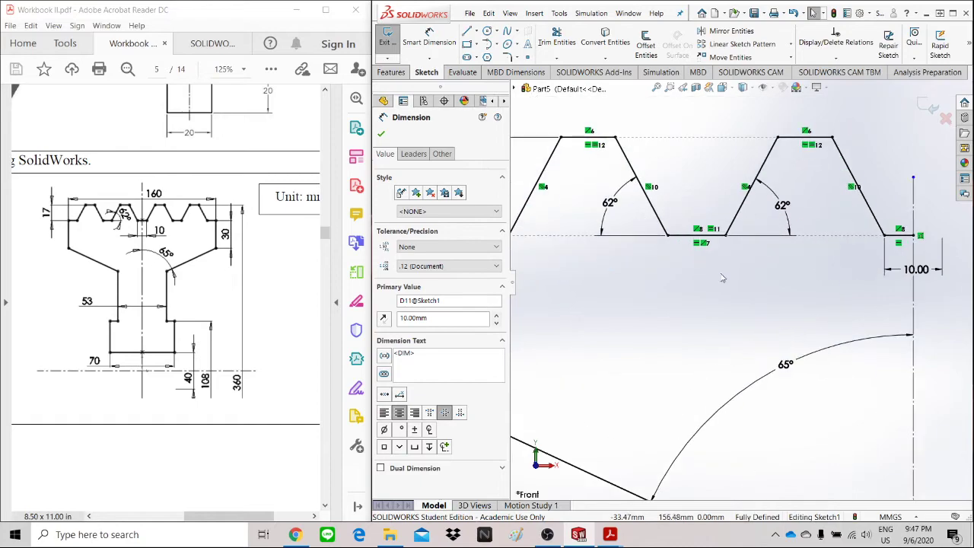
scroll(752, 290, up, 3)
click(658, 89)
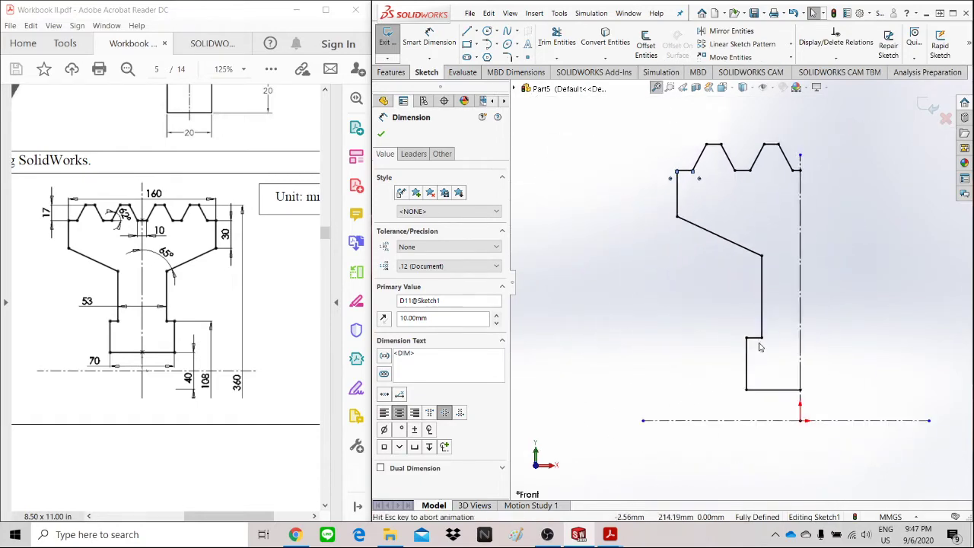
scroll(807, 260, down, 2)
click(705, 249)
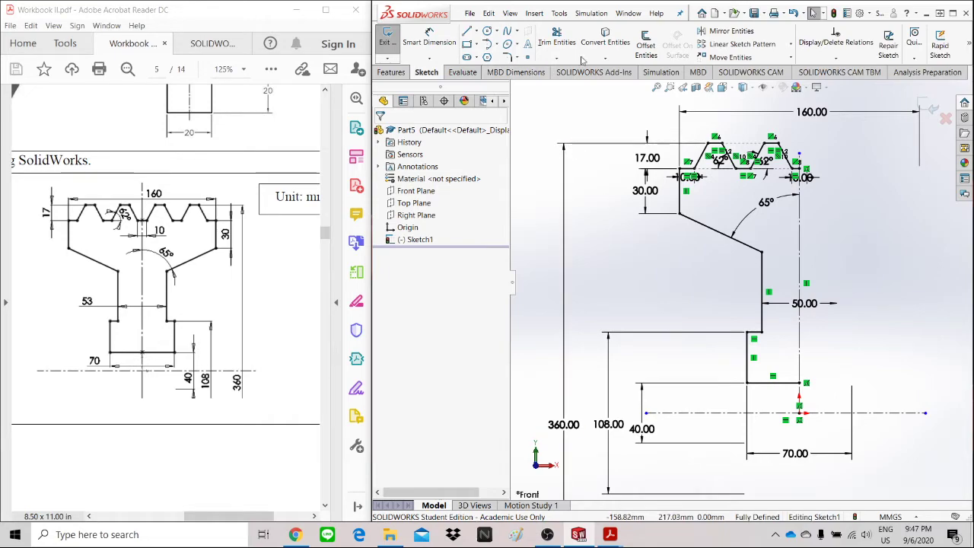
Mirror all lines of the half profile about the vertical centerline, keeping the originals.
click(736, 32)
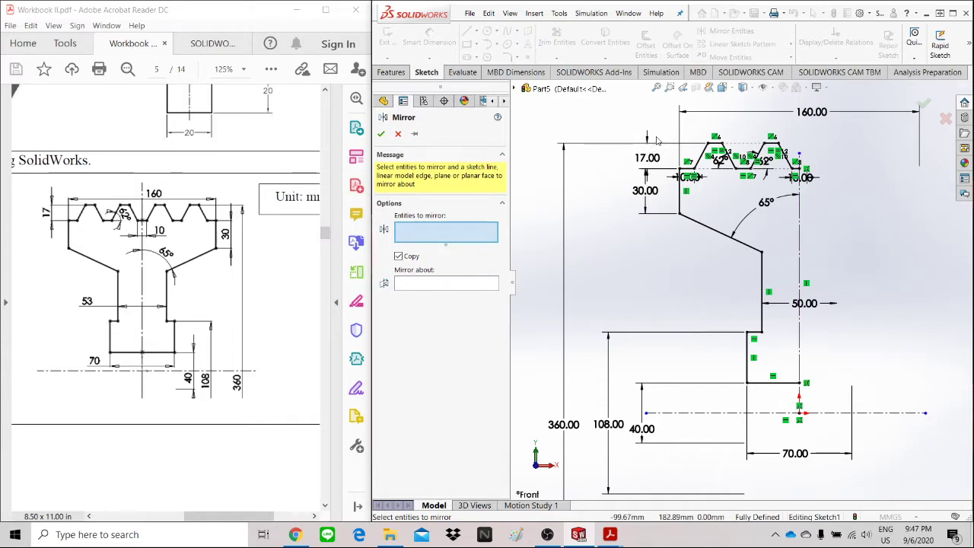
mouse_move(653, 119)
mouse_down()
mouse_move(797, 240)
mouse_move(801, 397)
mouse_up()
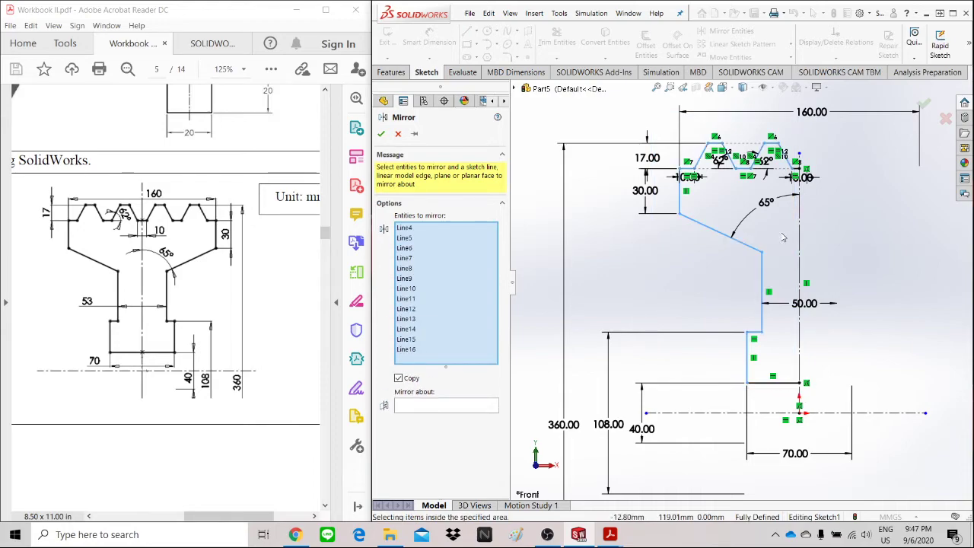
scroll(783, 238, down, 3)
click(807, 147)
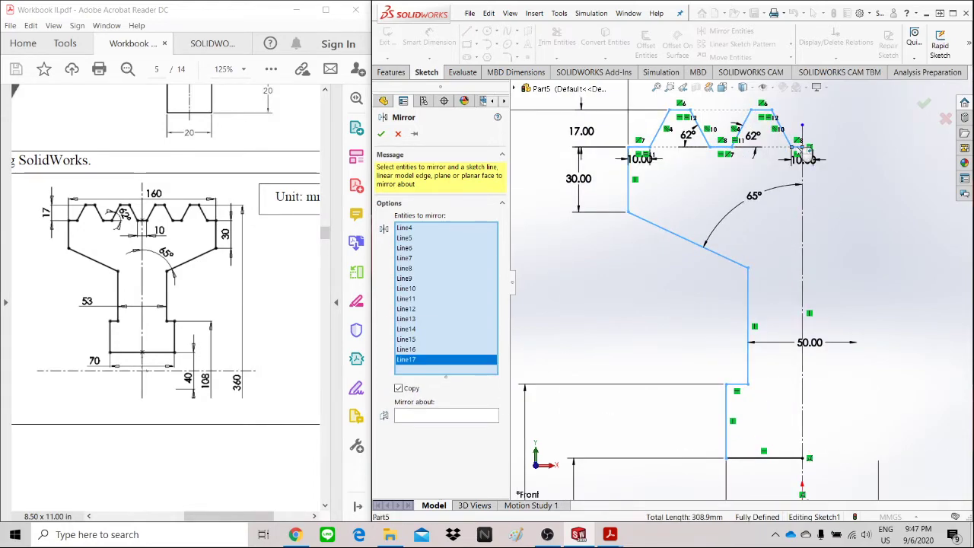
click(774, 463)
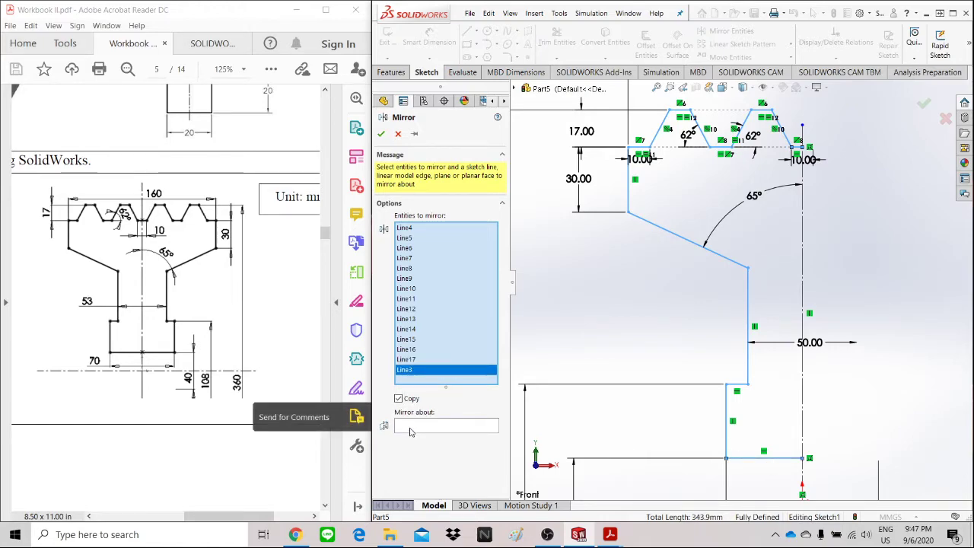
click(487, 425)
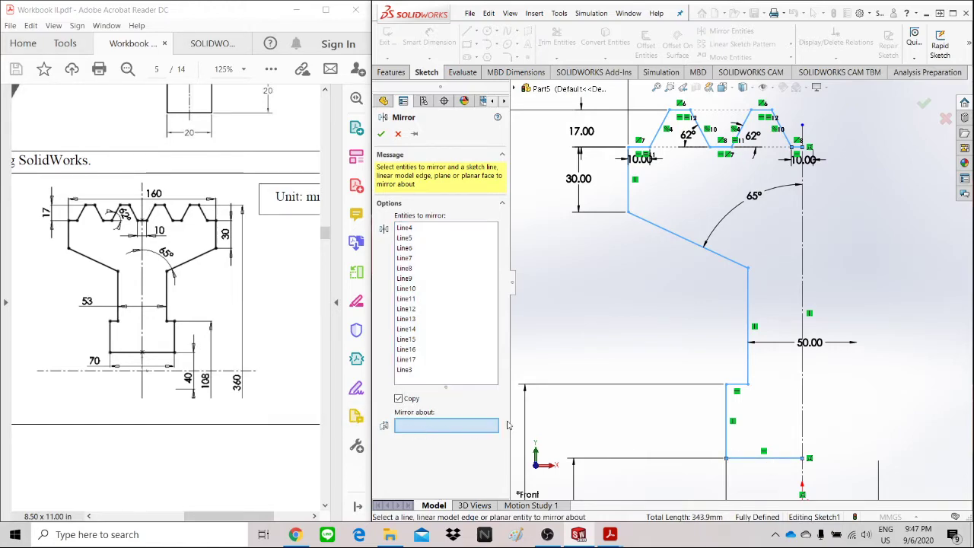
click(803, 274)
scroll(852, 286, up, 3)
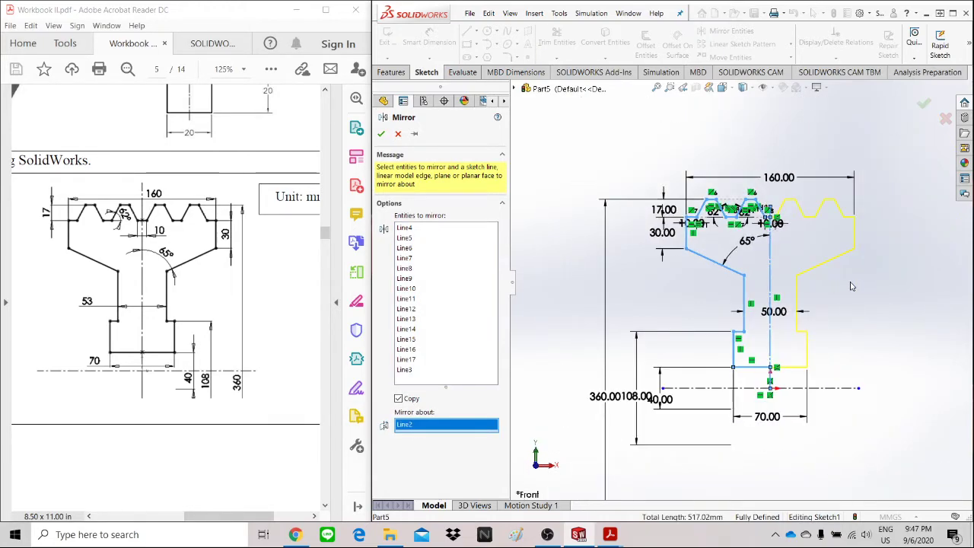
click(381, 134)
scroll(817, 352, up, 3)
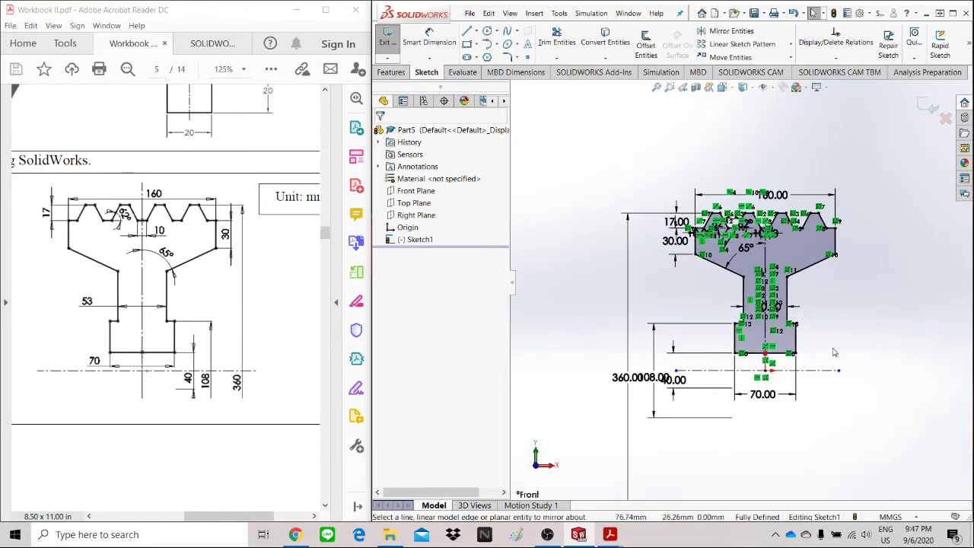
Begin a revolved boss/base from the mirrored wheel profile.
middle_drag(817, 352, 801, 346)
mouse_move(771, 311)
middle_down()
mouse_move(741, 343)
mouse_move(766, 305)
middle_up()
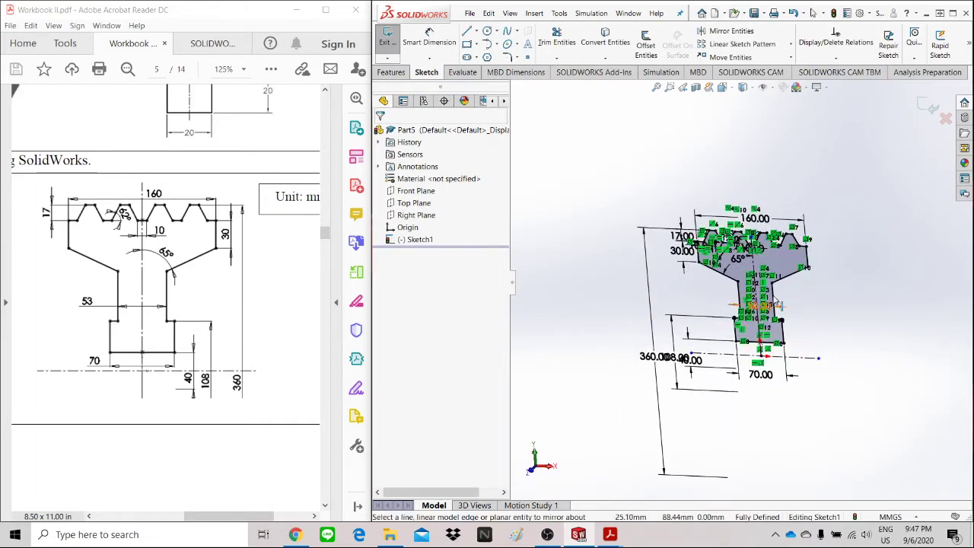
scroll(766, 305, down, 4)
mouse_move(699, 320)
middle_down()
mouse_move(692, 288)
mouse_move(693, 315)
mouse_move(710, 306)
middle_up()
scroll(720, 311, up, 2)
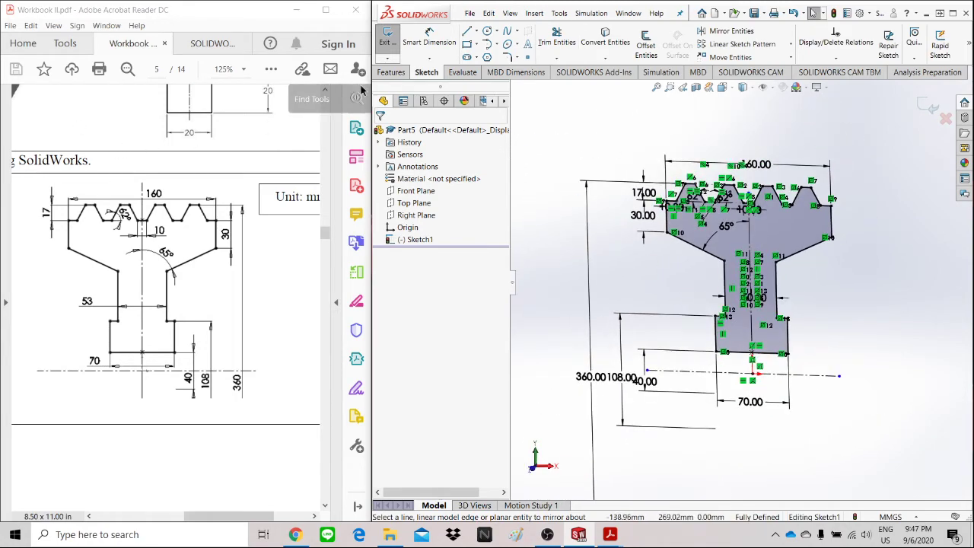
click(390, 72)
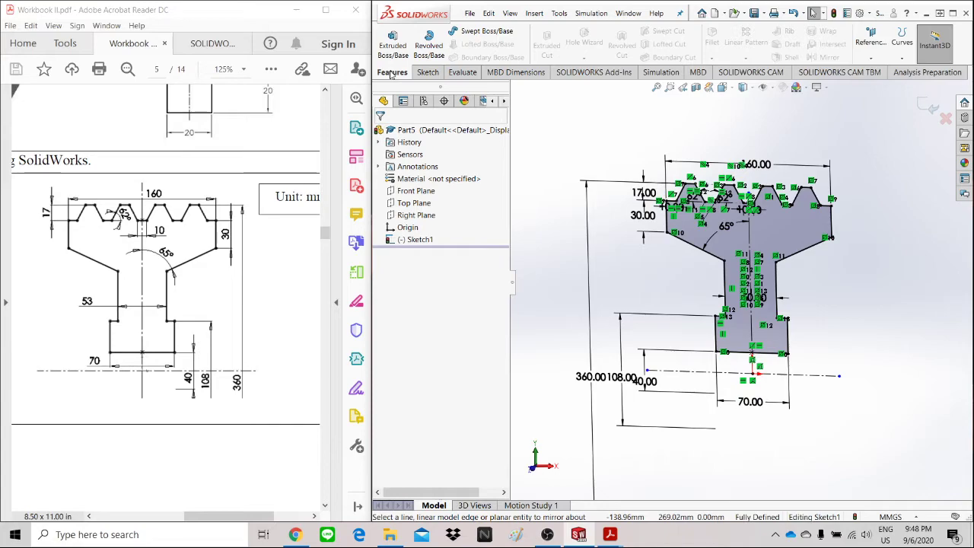
scroll(350, 99, down, 1)
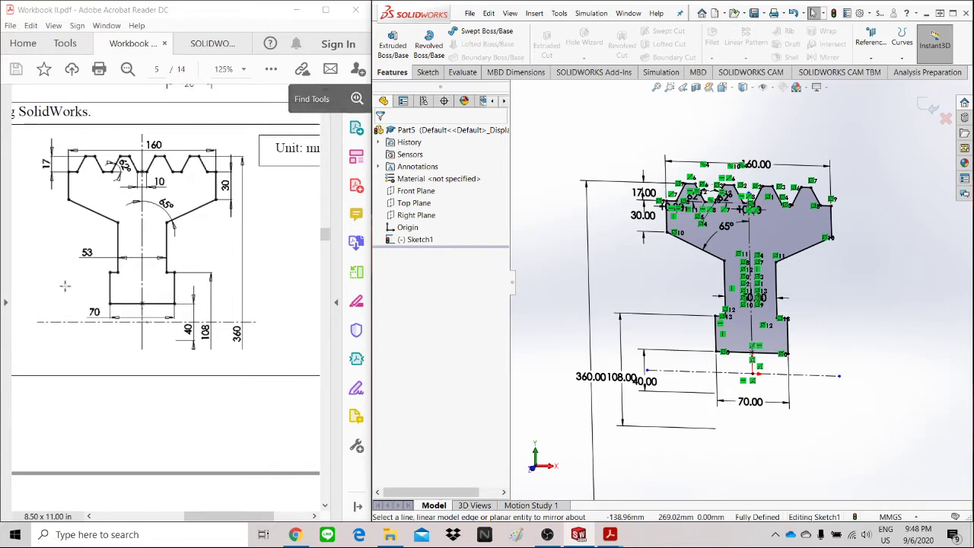
click(432, 50)
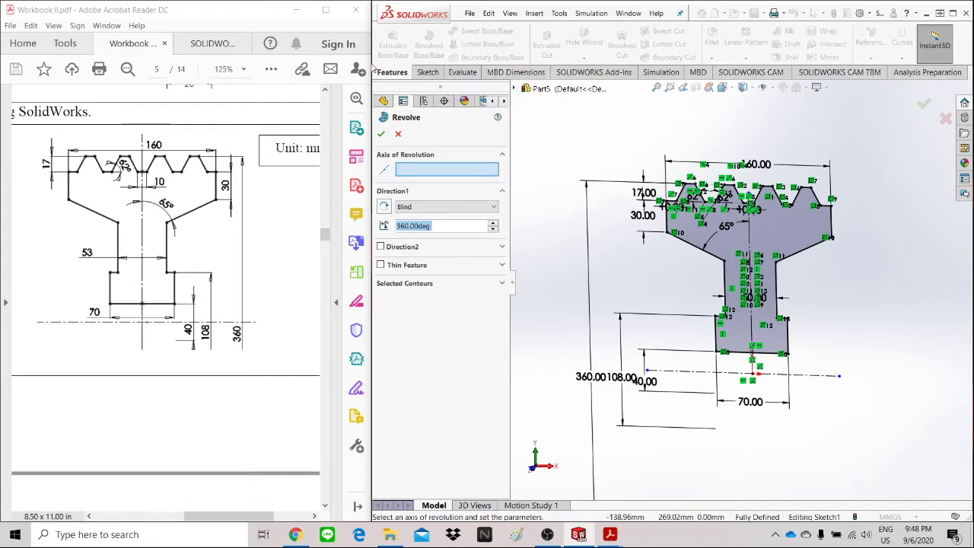
Examine the exercise's cutaway picture and thin-feature settings enlarged in the workbook PDF.
drag(221, 516, 172, 520)
ctrl+scroll(117, 306, up, 2)
ctrl+scroll(205, 293, up, 1)
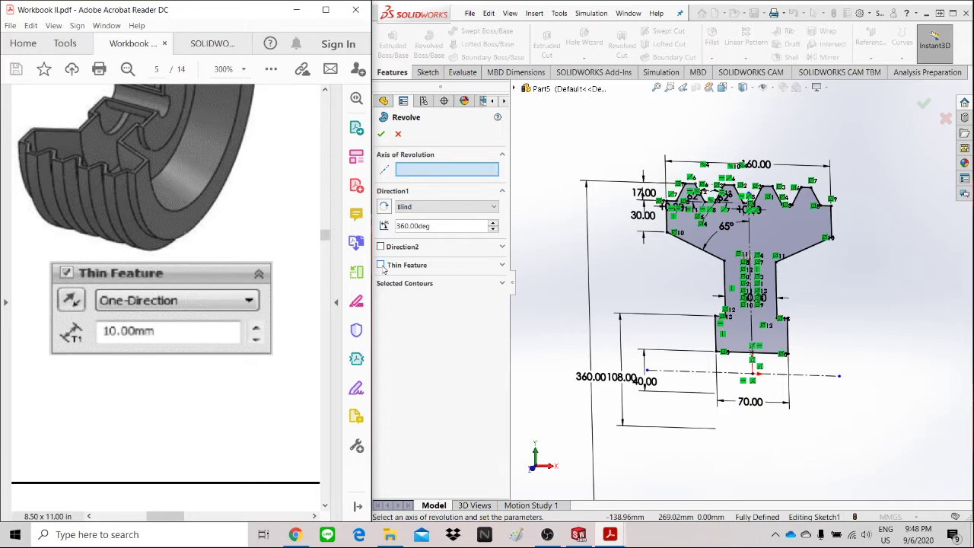
Use the horizontal centerline below the profile as the axis of revolution.
scroll(742, 284, up, 1)
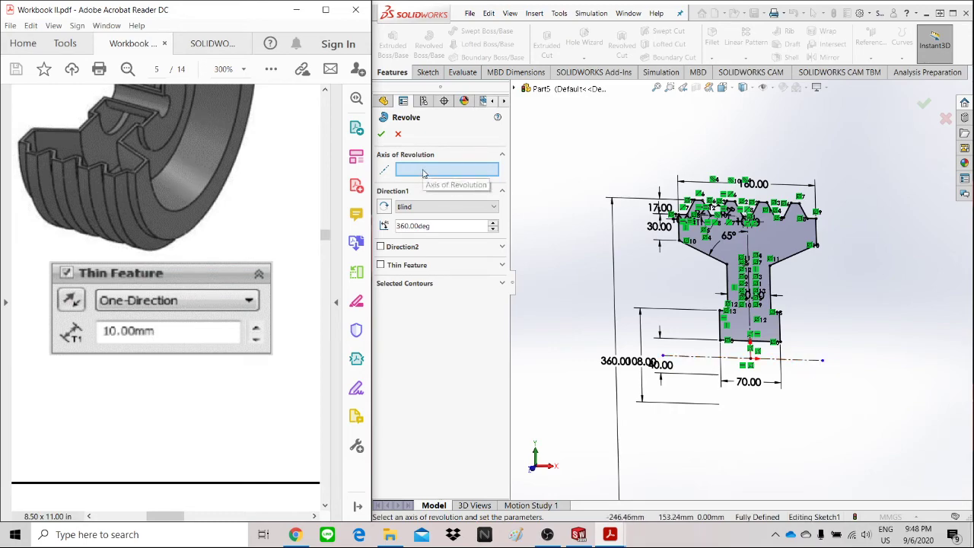
click(809, 366)
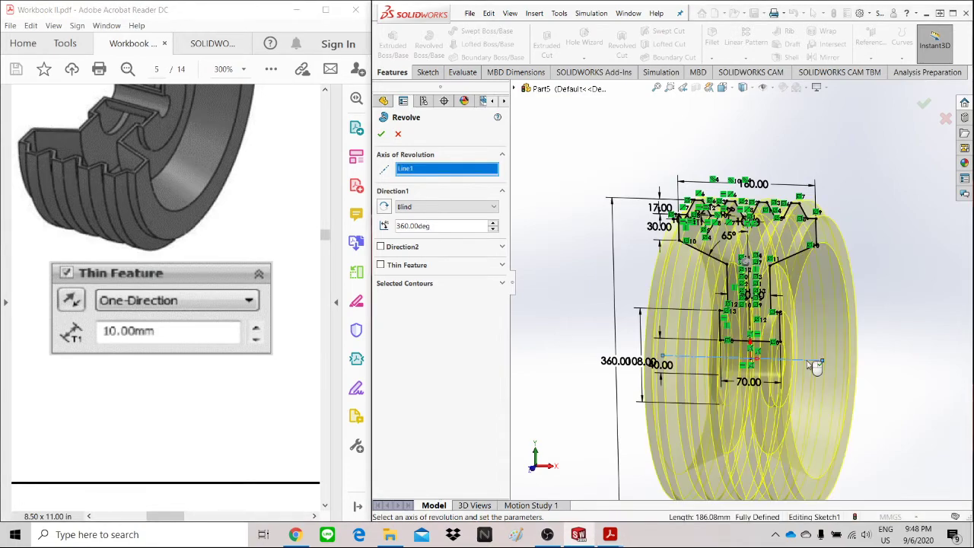
middle_drag(809, 365, 757, 357)
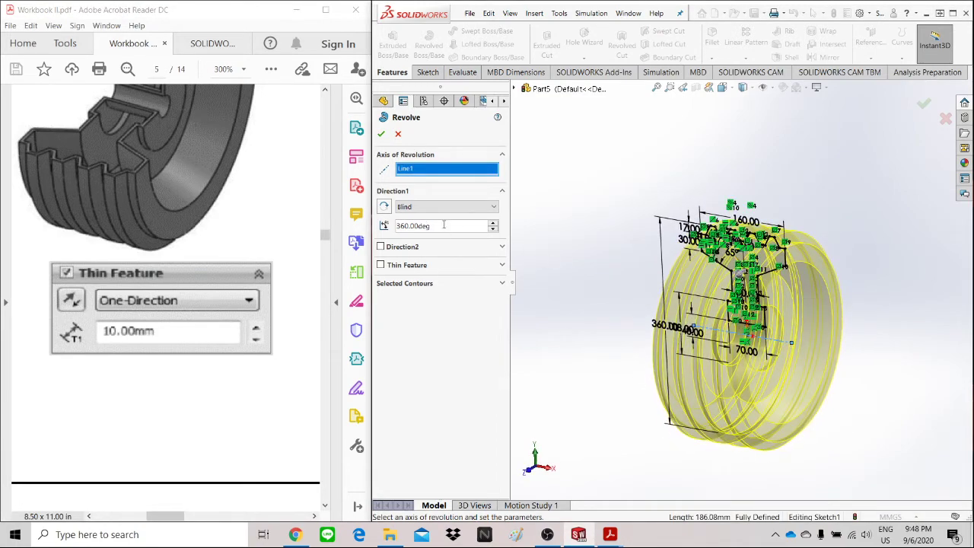
Set the revolve angle to 270° and reverse the direction of revolution.
click(443, 226)
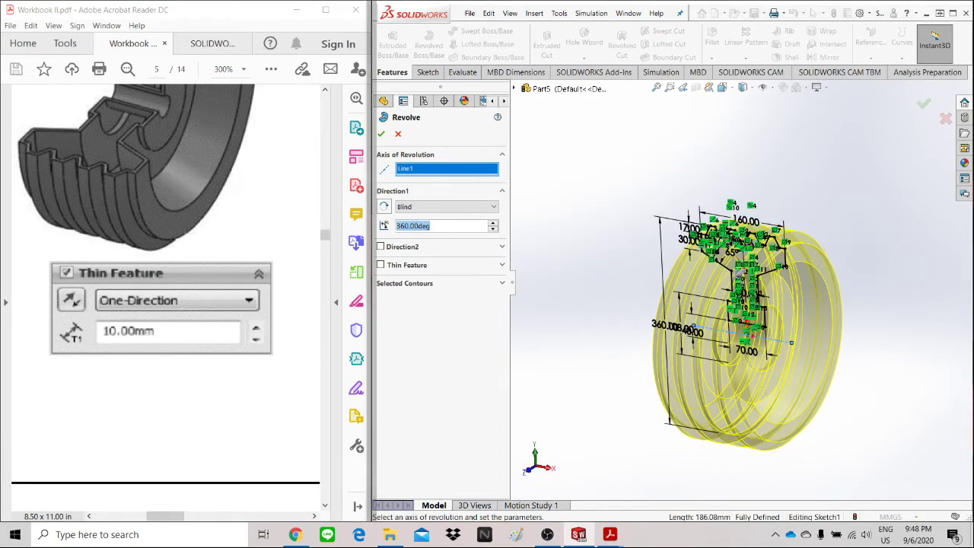
text(2)
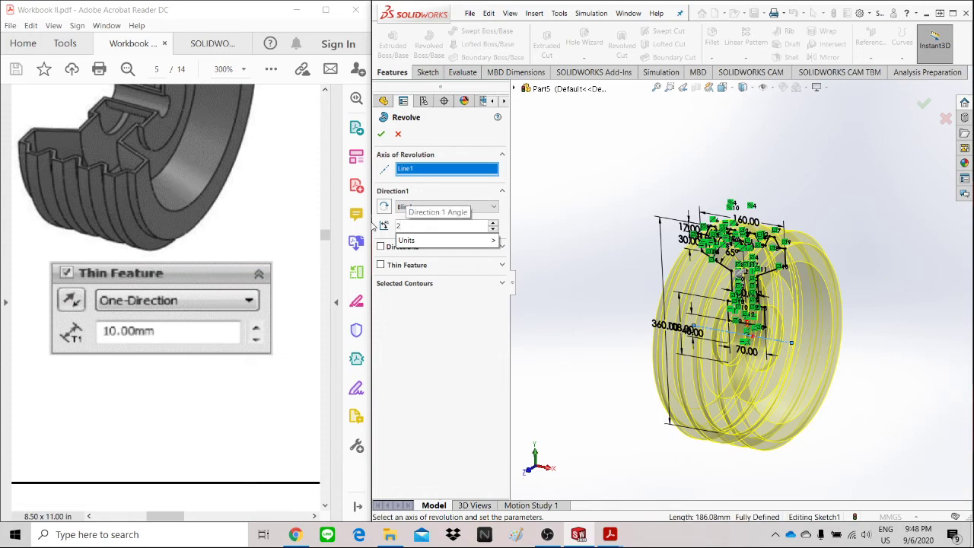
text(70)
key(Return)
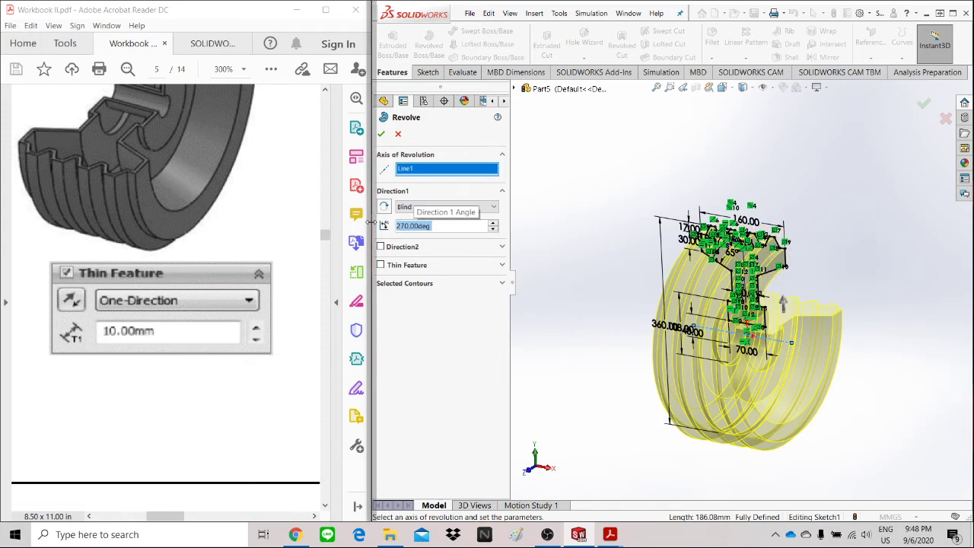
click(383, 206)
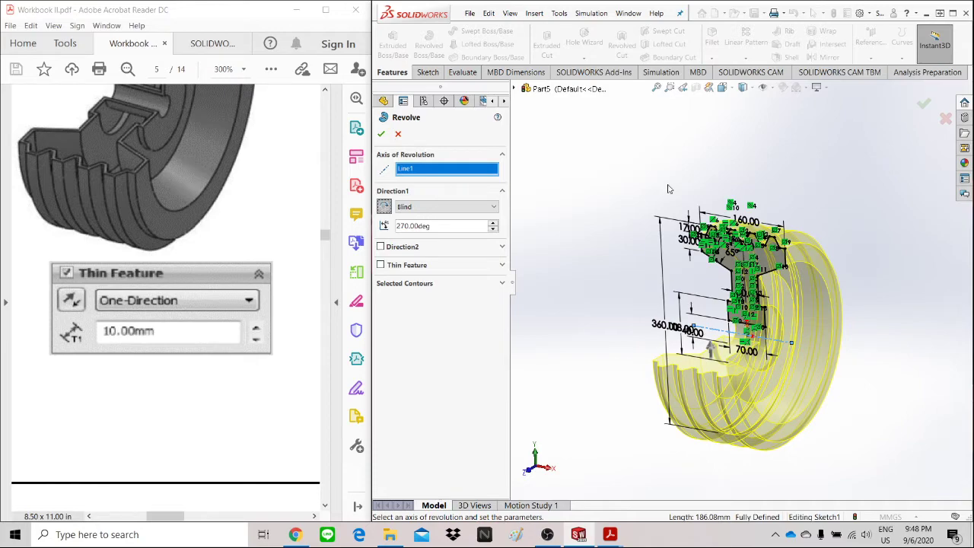
Enable a one-direction thin feature with 10 mm thickness for the revolve.
mouse_move(746, 178)
middle_down()
mouse_move(770, 182)
mouse_move(743, 182)
middle_up()
scroll(752, 283, down, 4)
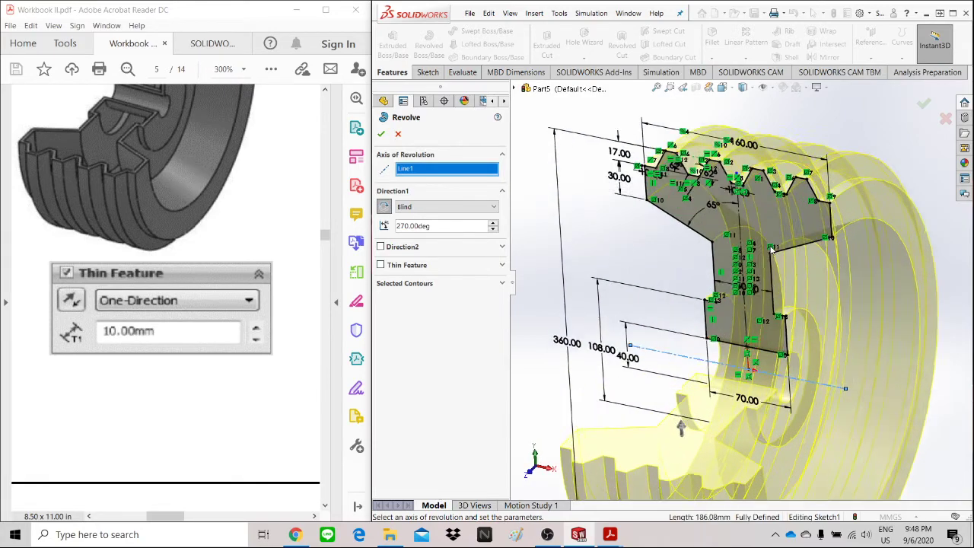
scroll(773, 251, down, 3)
scroll(770, 305, up, 4)
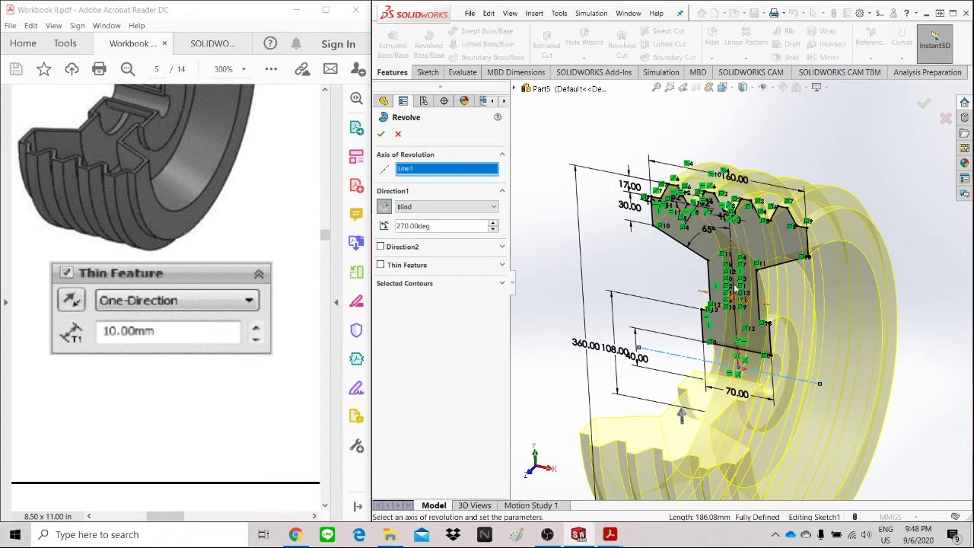
click(380, 266)
scroll(729, 392, up, 1)
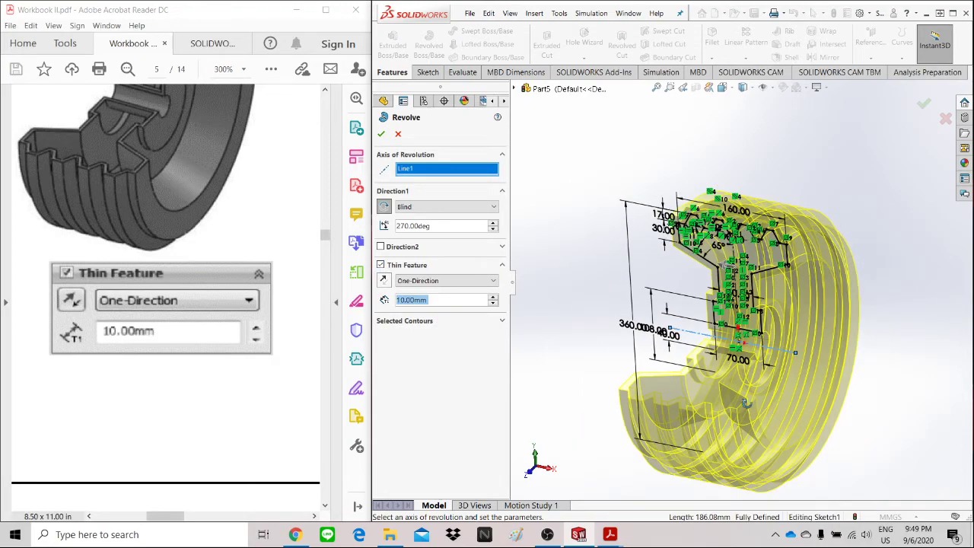
middle_drag(729, 392, 762, 427)
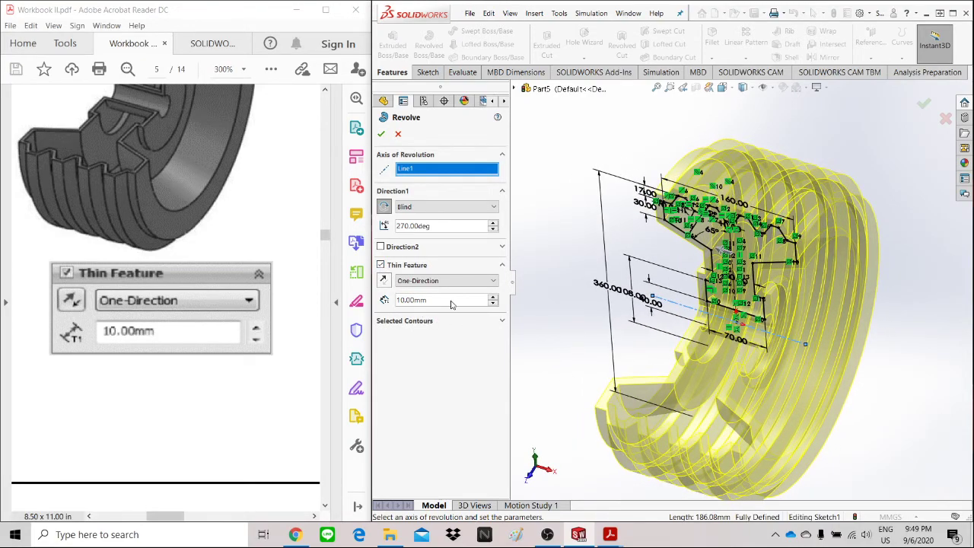
Compare the thin revolve's preview with the cutaway wheel picture in the workbook PDF.
middle_drag(744, 309, 747, 270)
scroll(747, 268, down, 2)
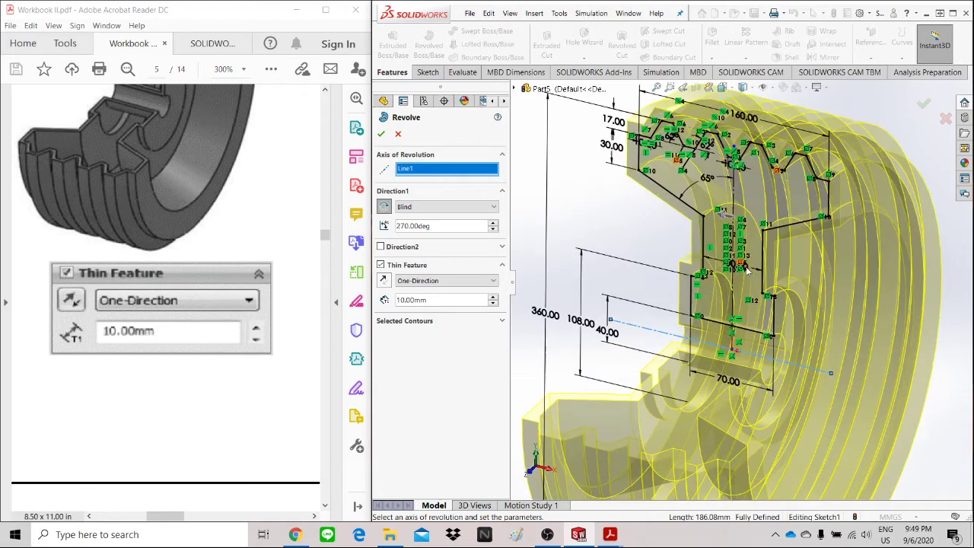
scroll(758, 272, up, 3)
scroll(704, 327, down, 2)
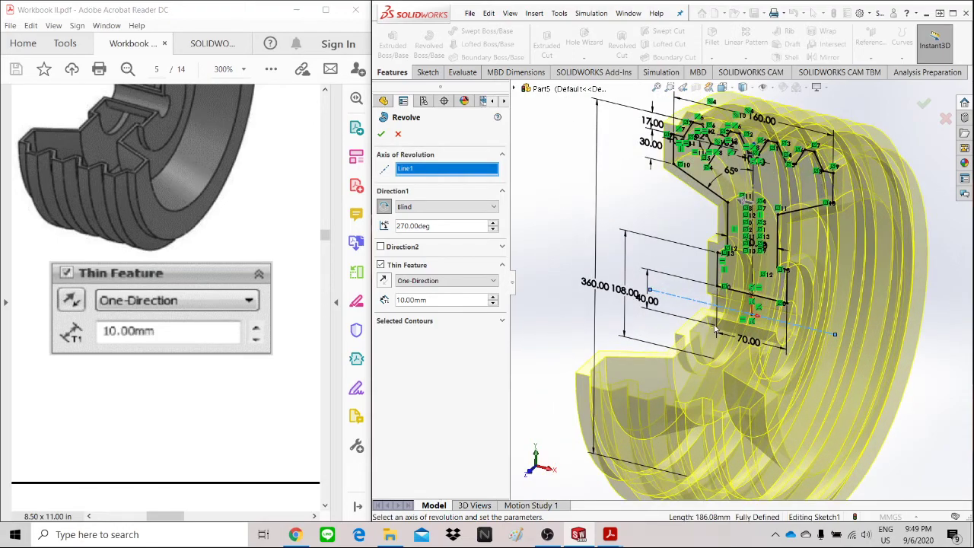
mouse_move(759, 333)
middle_down()
mouse_move(767, 343)
mouse_move(753, 312)
middle_up()
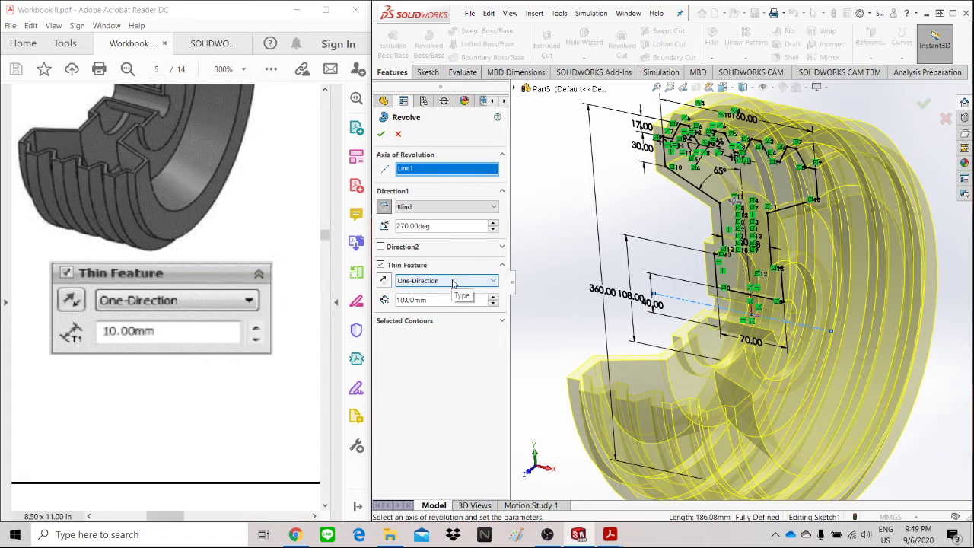
scroll(186, 179, up, 5)
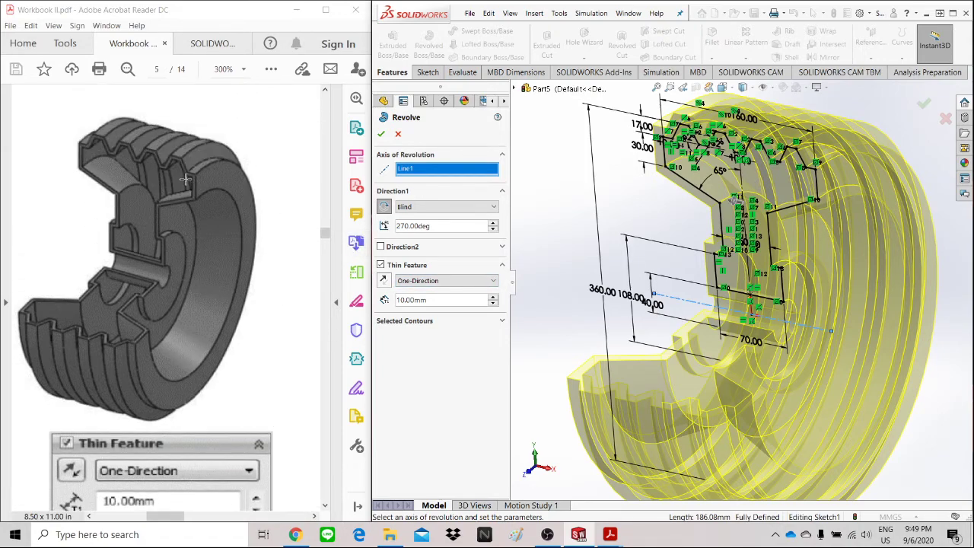
middle_drag(841, 304, 826, 213)
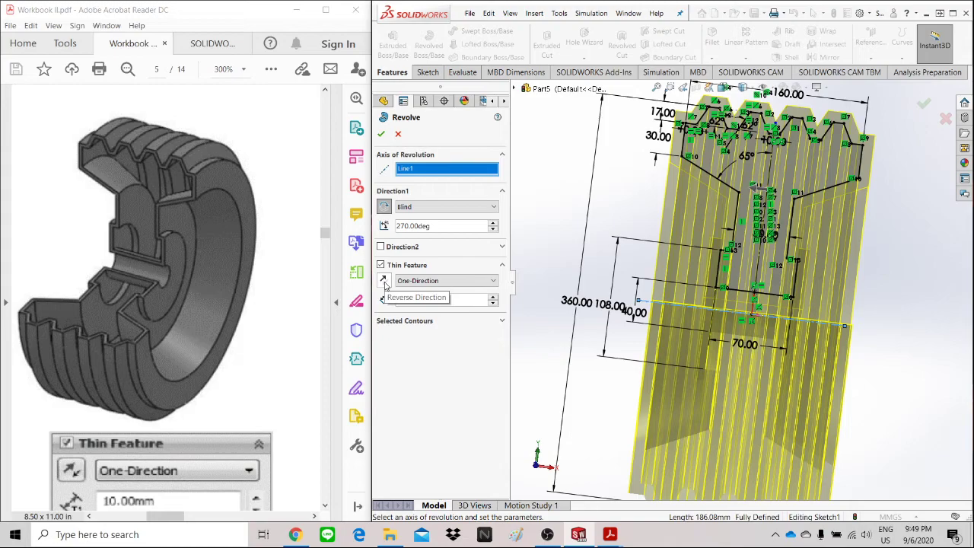
Reverse the thin feature's direction so the wall thickness lies inside the sketched profile.
click(385, 282)
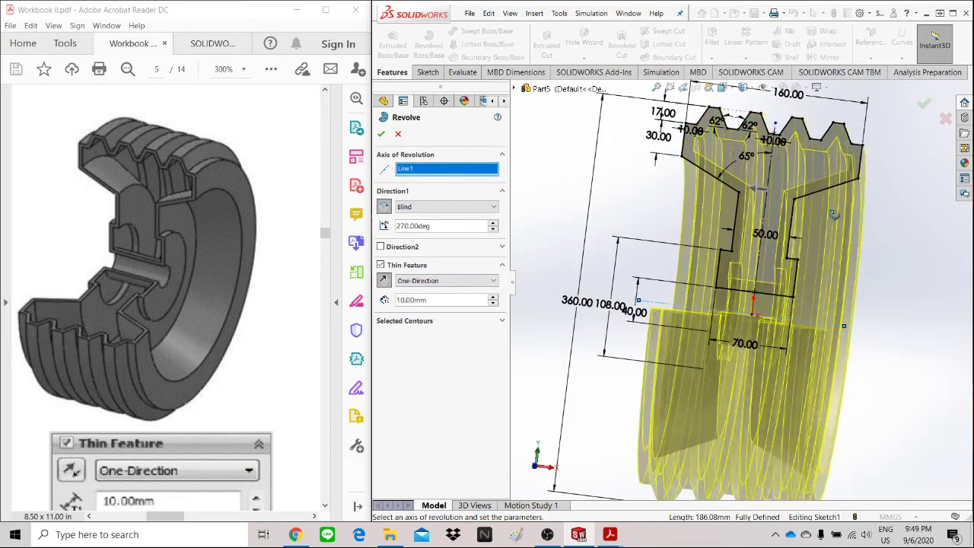
scroll(748, 212, down, 6)
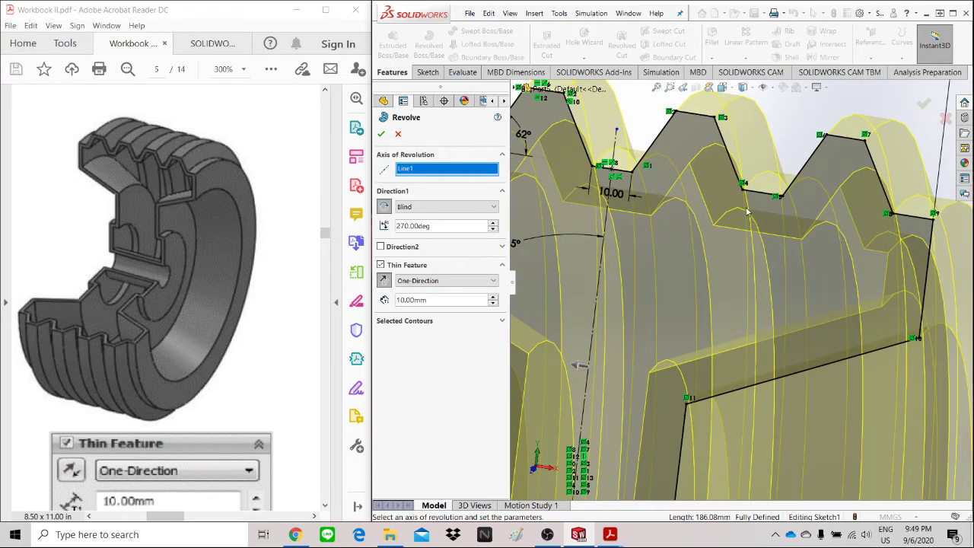
scroll(748, 212, up, 5)
scroll(308, 323, down, 1)
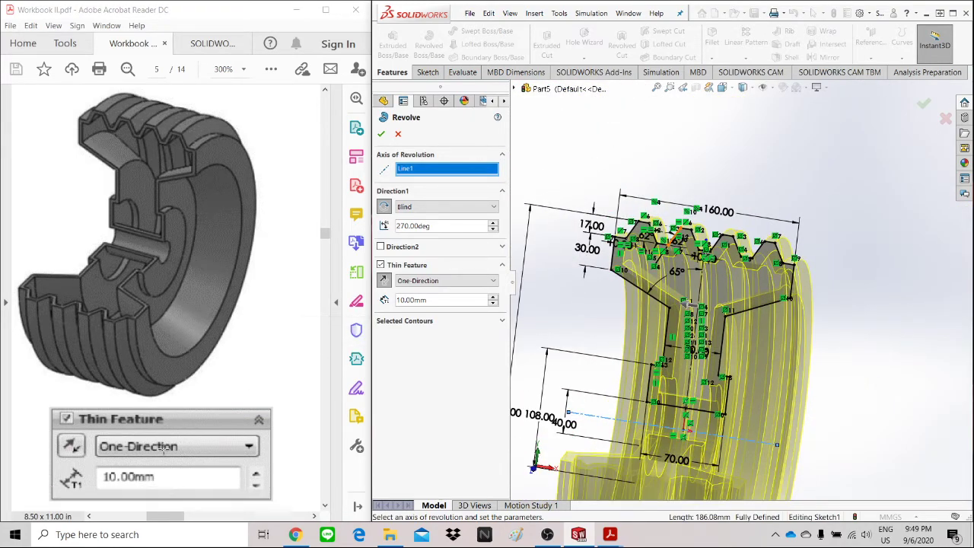
Set the thin feature's wall thickness to 5 mm.
click(395, 301)
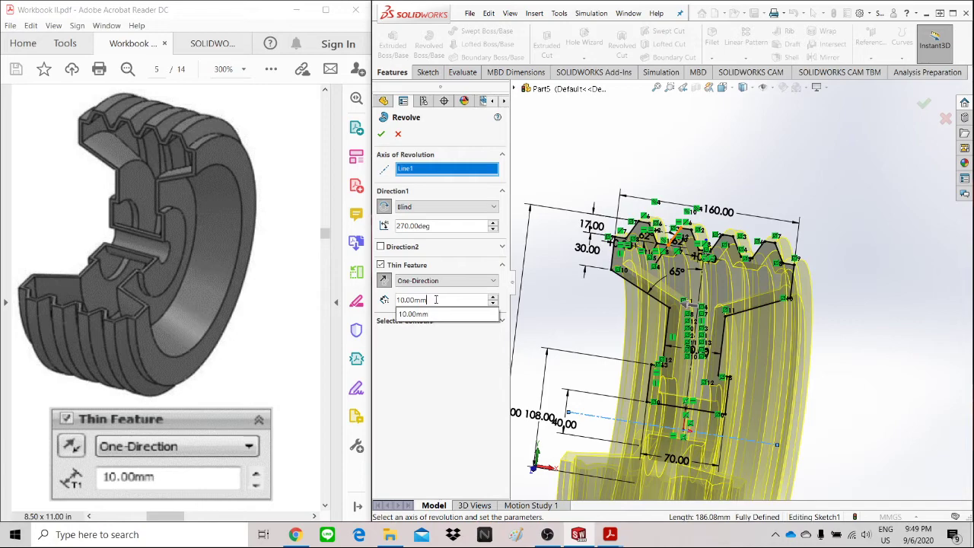
drag(395, 301, 455, 298)
text(5)
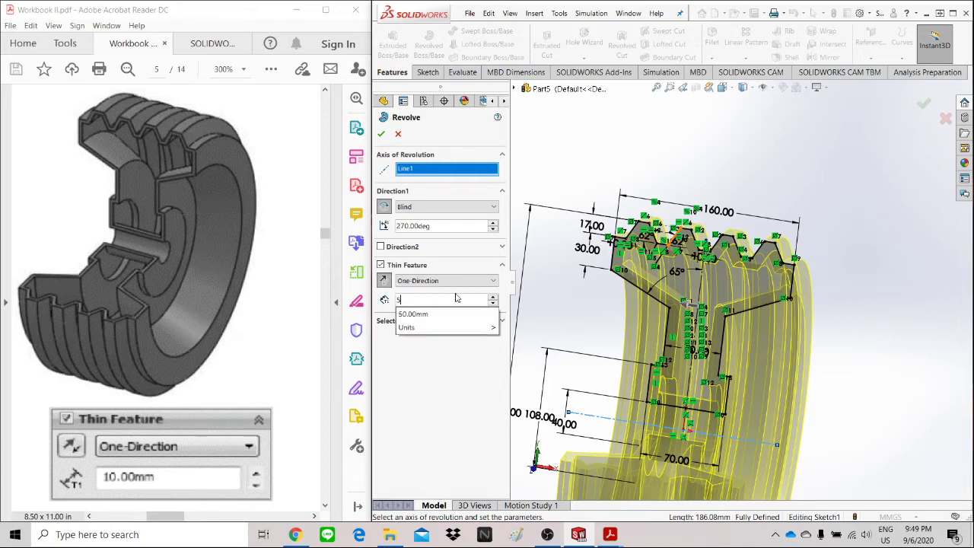
key(Return)
middle_drag(701, 267, 724, 283)
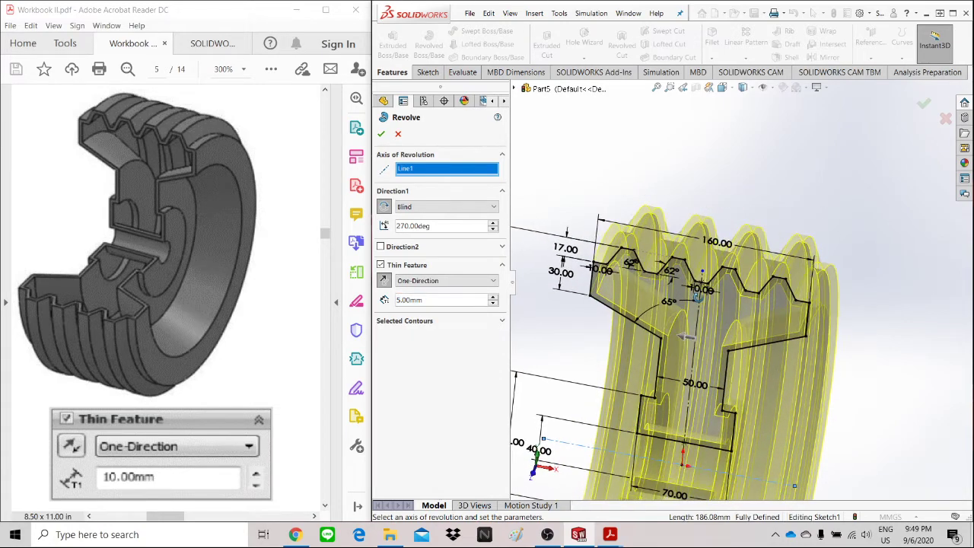
Reverse the thin feature's direction so the wall lies outside the profile, and check it along the grooves.
click(385, 280)
mouse_move(662, 297)
middle_down()
mouse_move(659, 273)
mouse_move(678, 230)
mouse_move(722, 269)
mouse_move(720, 295)
middle_up()
scroll(770, 240, down, 4)
scroll(717, 297, up, 2)
scroll(721, 310, up, 2)
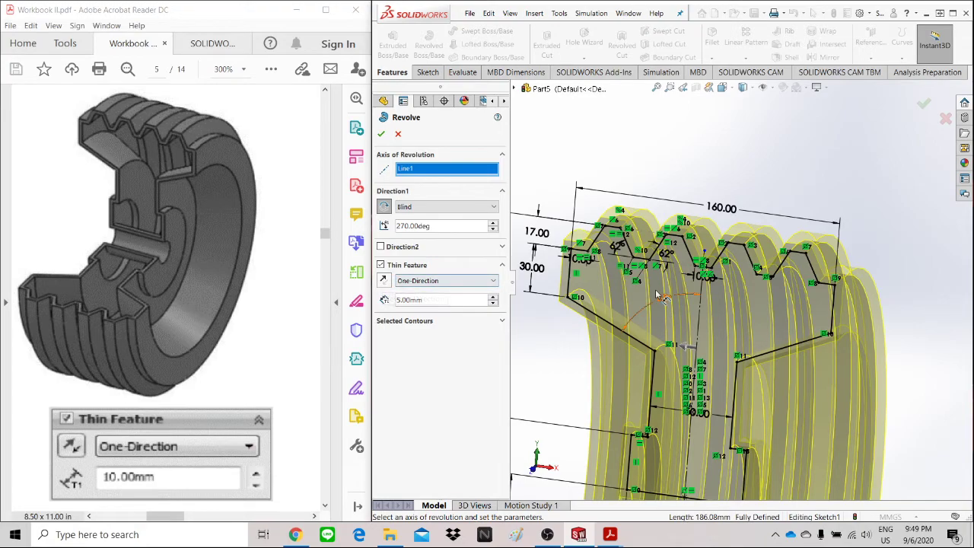
scroll(686, 299, down, 3)
scroll(827, 293, down, 3)
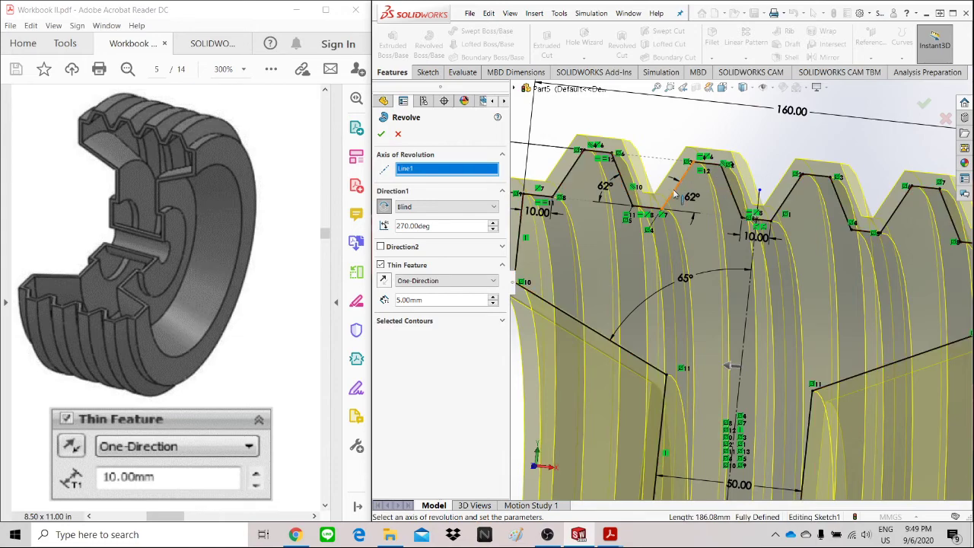
Switch the thin wall to the inside of the profile and back outside to compare both directions.
click(384, 281)
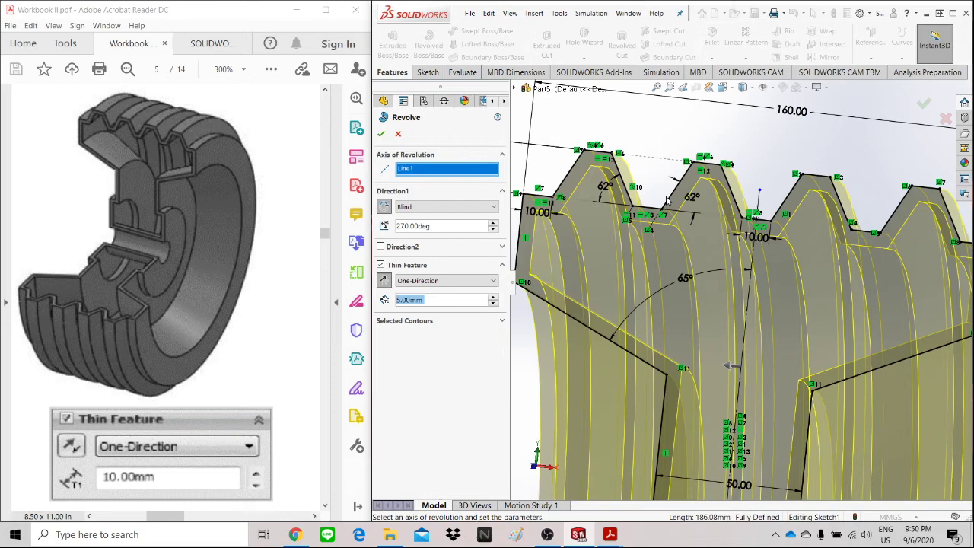
click(384, 281)
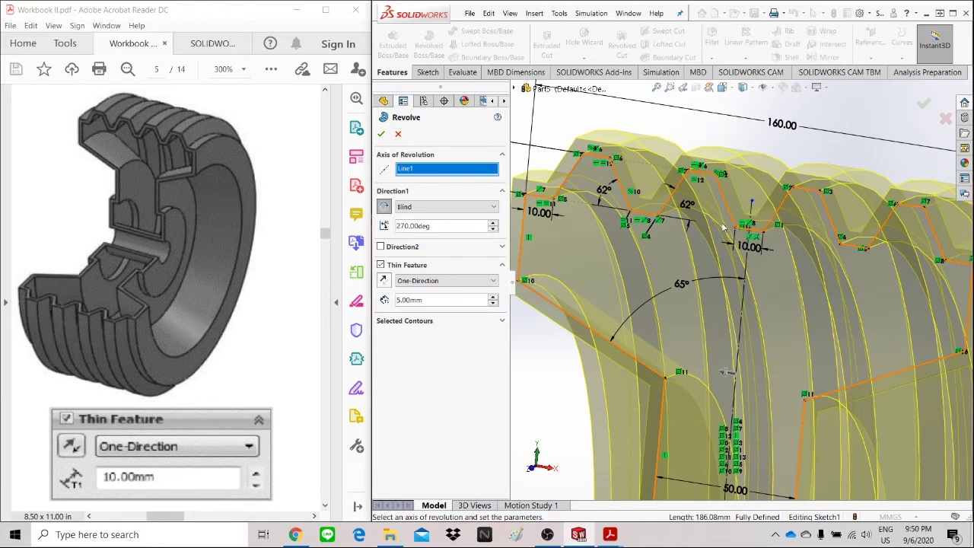
middle_drag(880, 224, 841, 216)
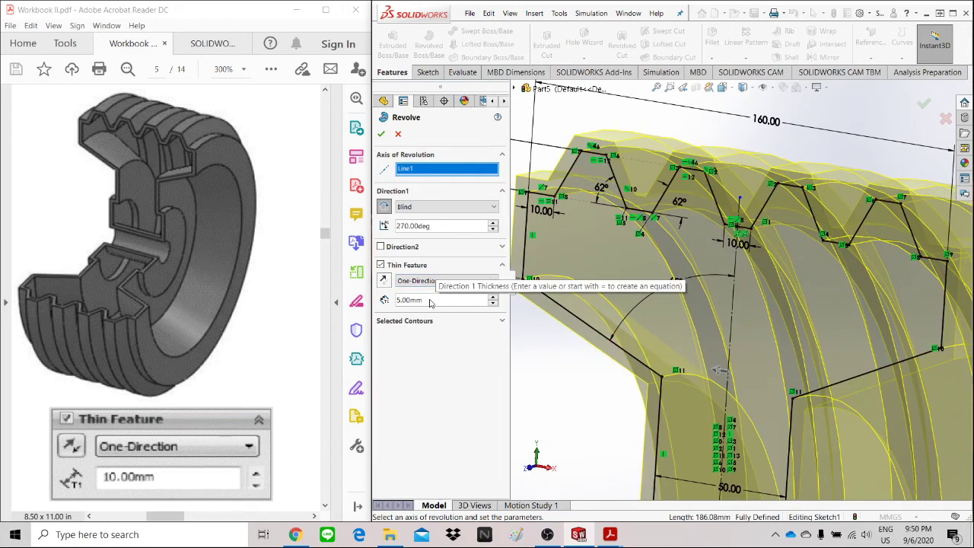
Accept the thin revolve settings to create the grooved wheel, and inspect the resulting solid.
scroll(715, 282, up, 5)
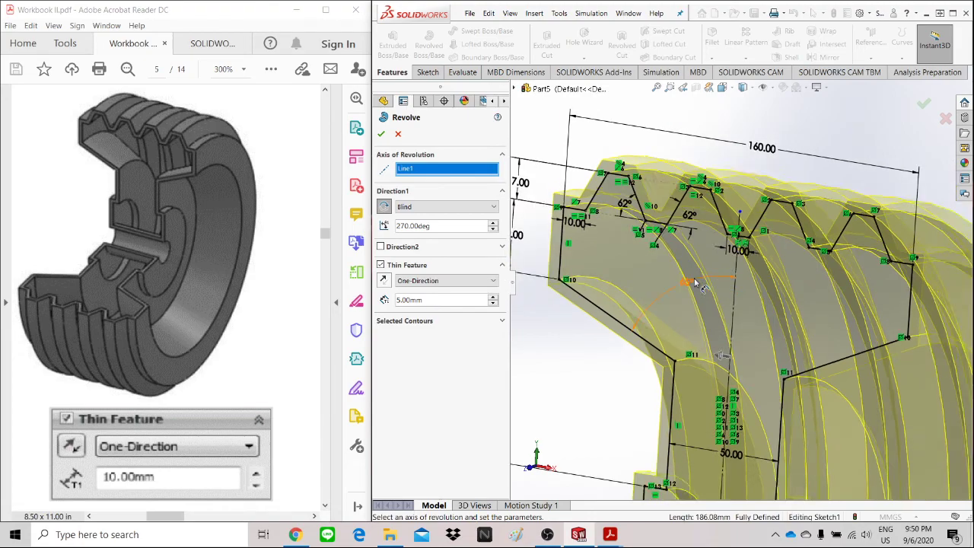
mouse_move(778, 332)
middle_down()
mouse_move(738, 350)
mouse_move(772, 348)
mouse_move(735, 343)
mouse_move(755, 348)
mouse_move(772, 372)
mouse_move(740, 386)
mouse_move(760, 400)
mouse_move(756, 385)
middle_up()
click(382, 134)
scroll(753, 391, down, 4)
scroll(756, 385, up, 4)
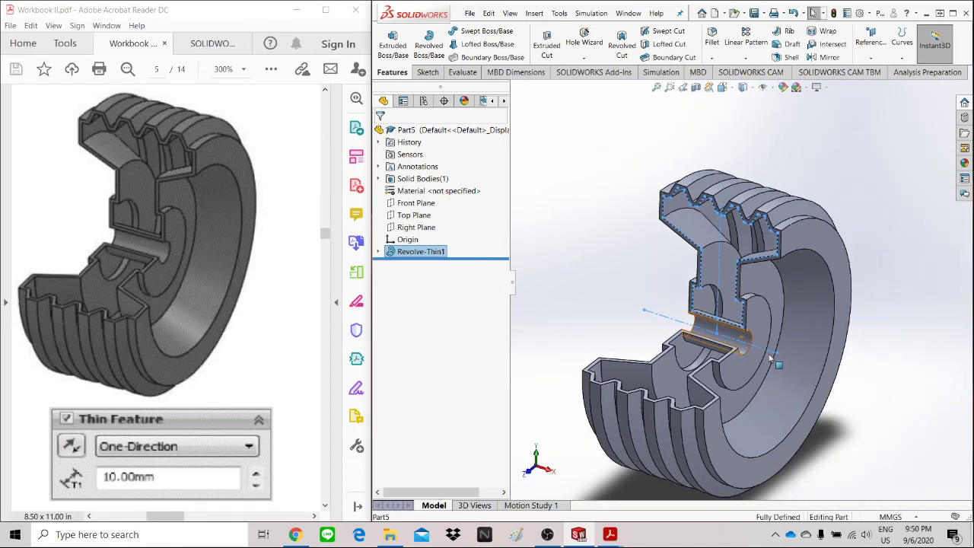